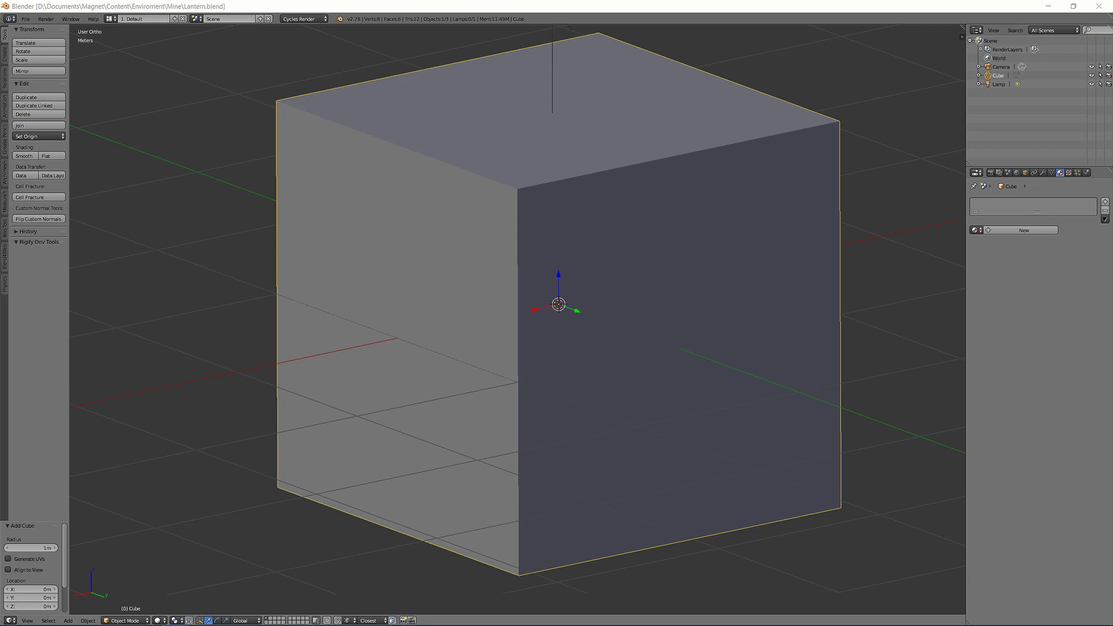
Step: View the default cube from the side, then orbit up to see its top
key("KP_3")
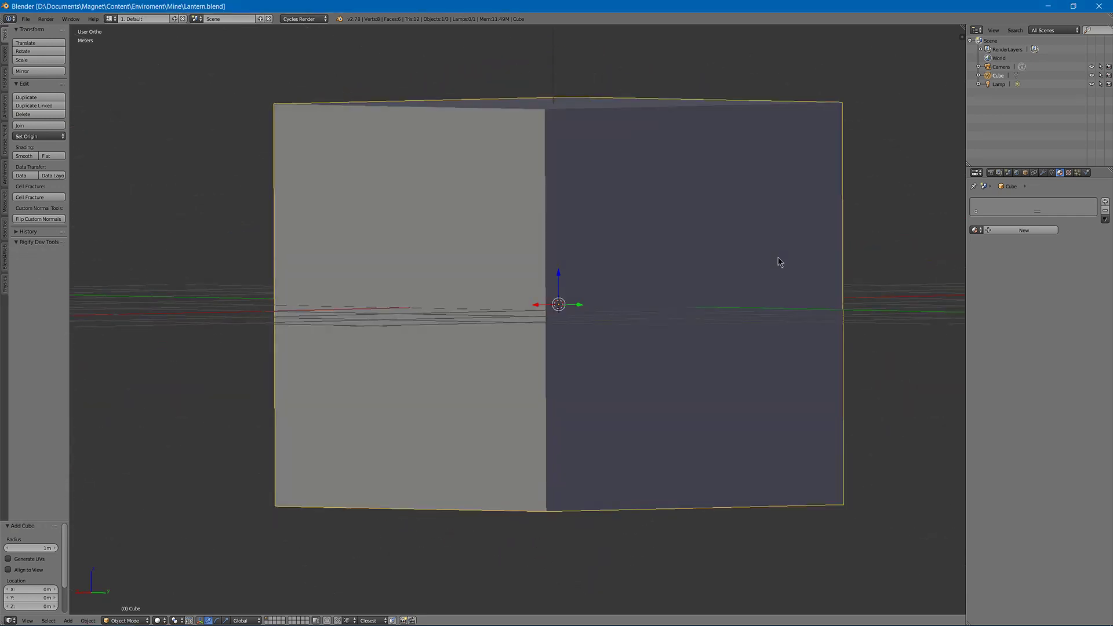
middle_click_drag(787, 274, 671, 299)
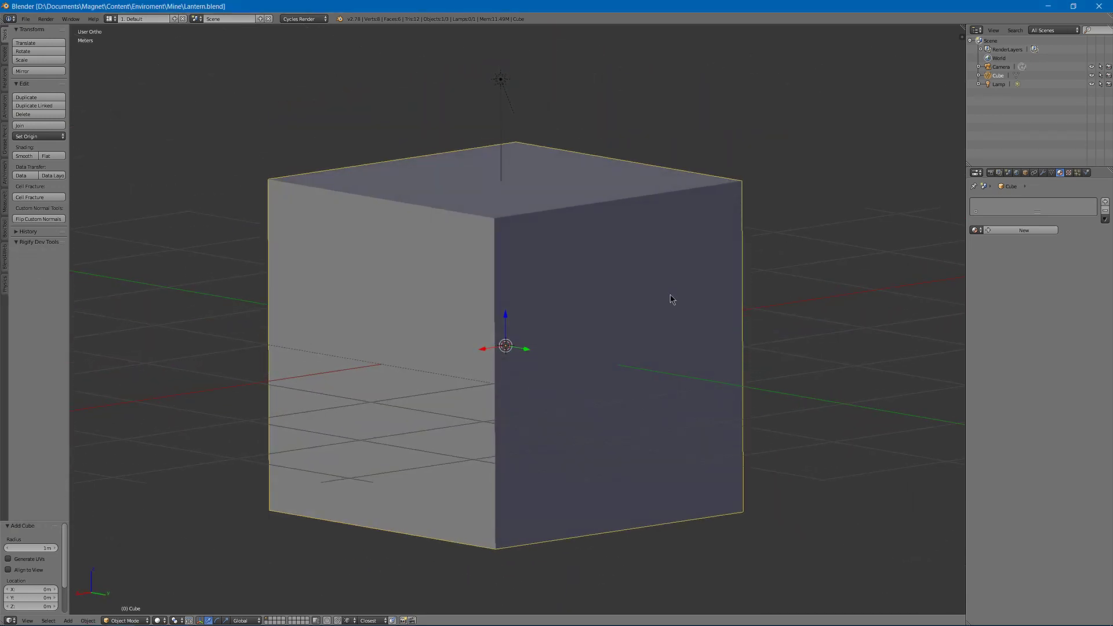
Step: Enter Edit Mode and select the cube's top face in face select mode
key("Tab")
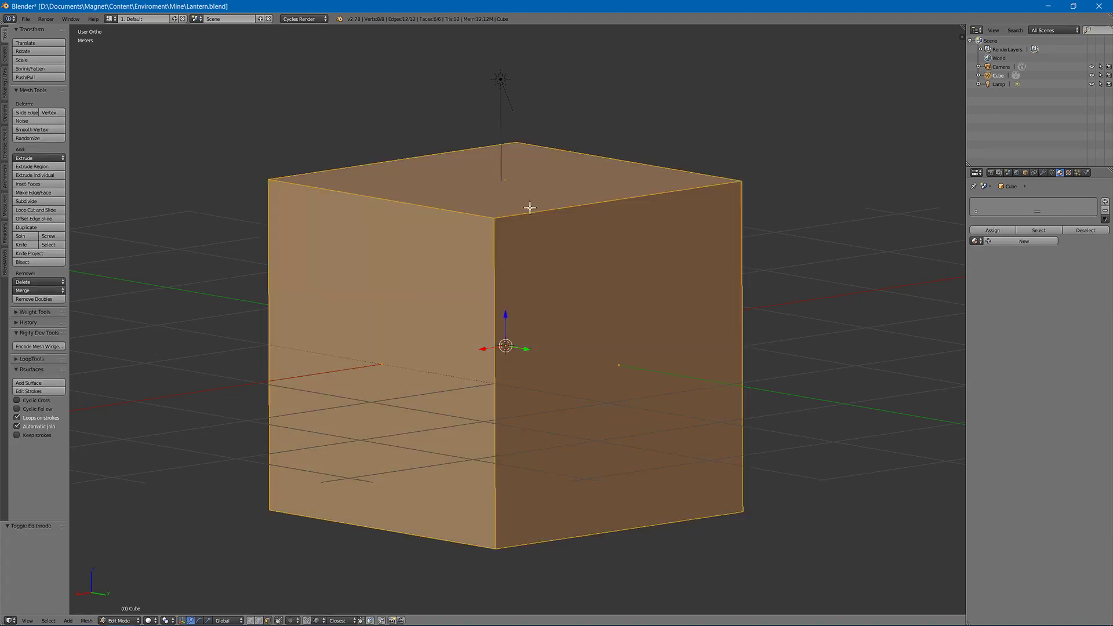
middle_click_drag(529, 206, 499, 189)
key("ctrl+Tab")
right_click(475, 199)
key("ctrl+Tab")
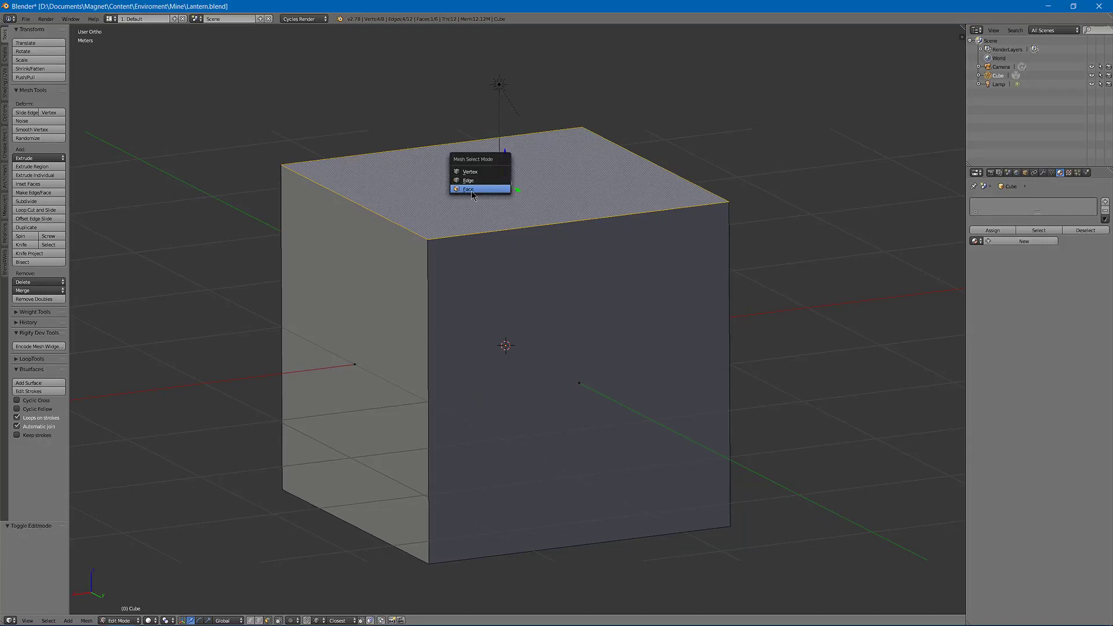
left_click(471, 189)
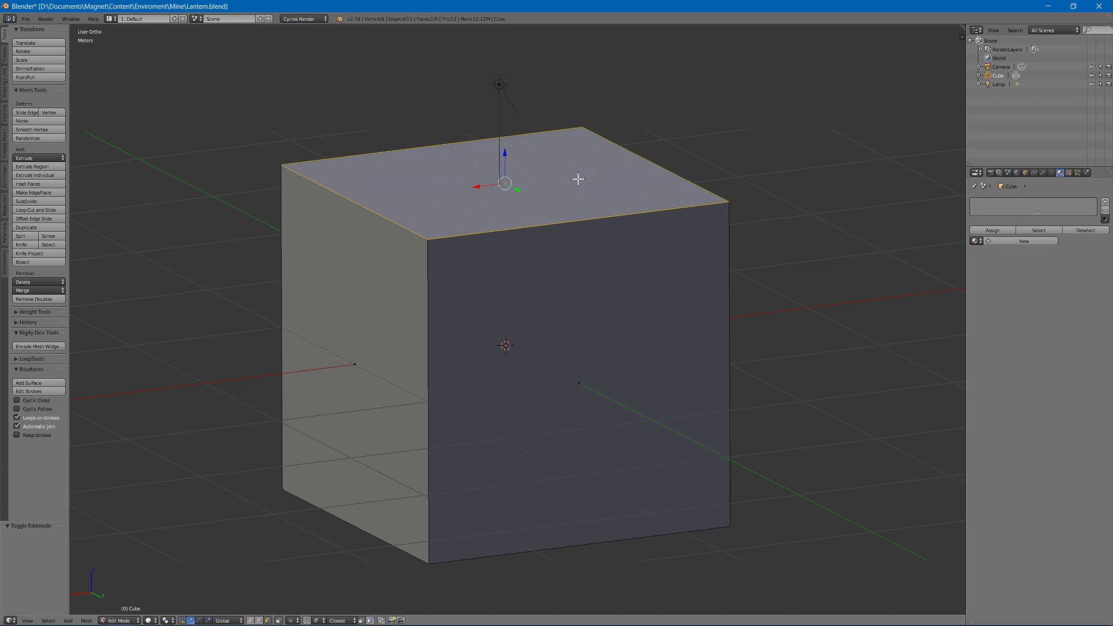
Step: Extrude the top face in place and scale it out to 1.216
key("e")
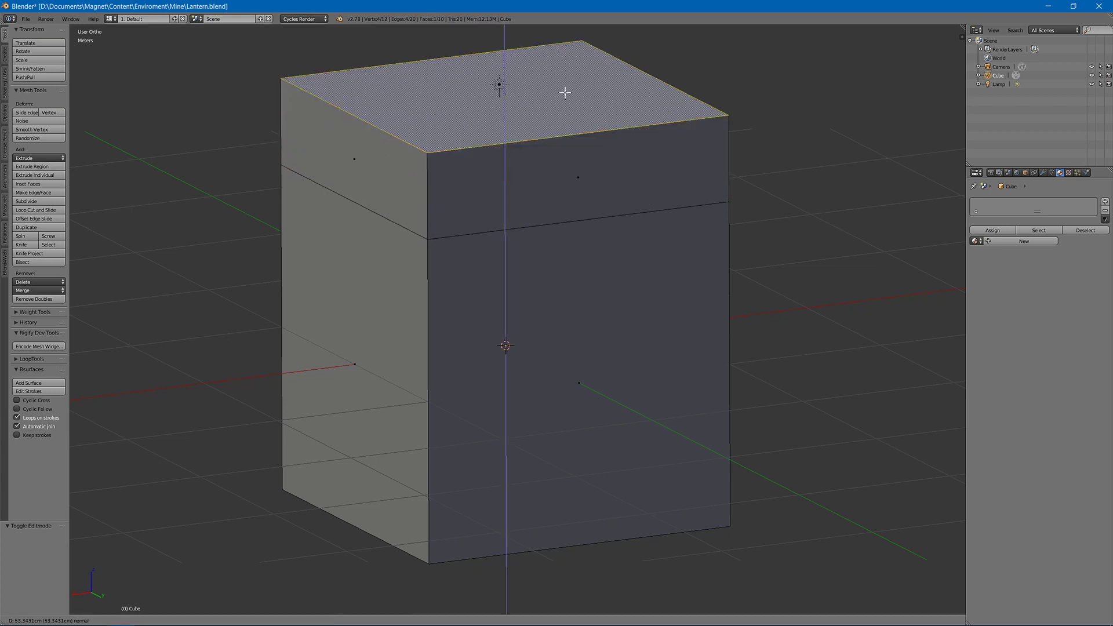
right_click(561, 119)
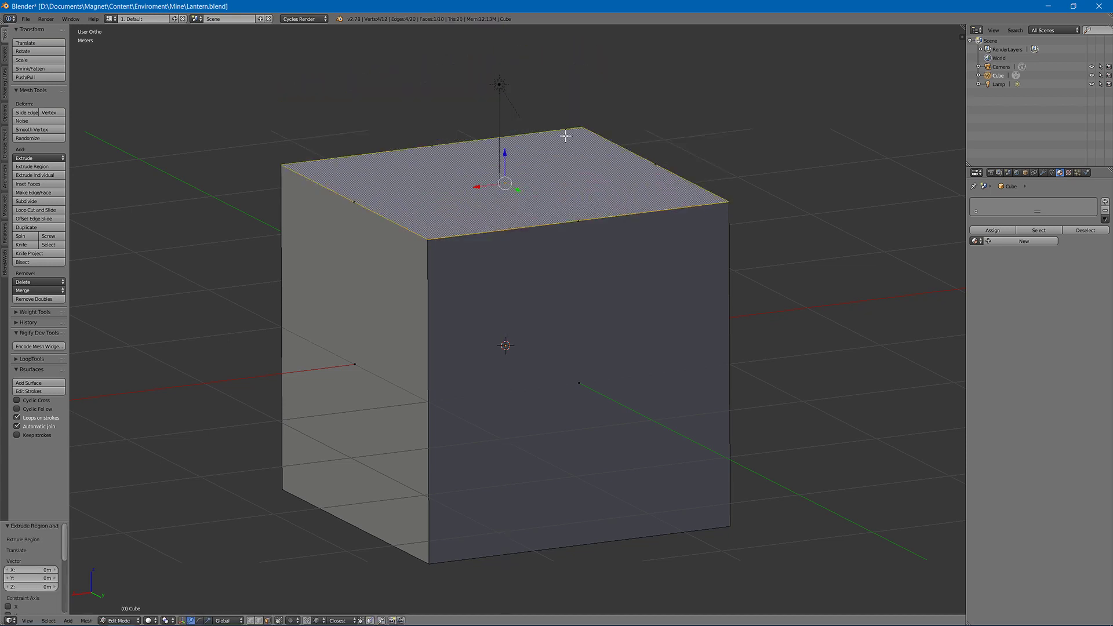
key("s")
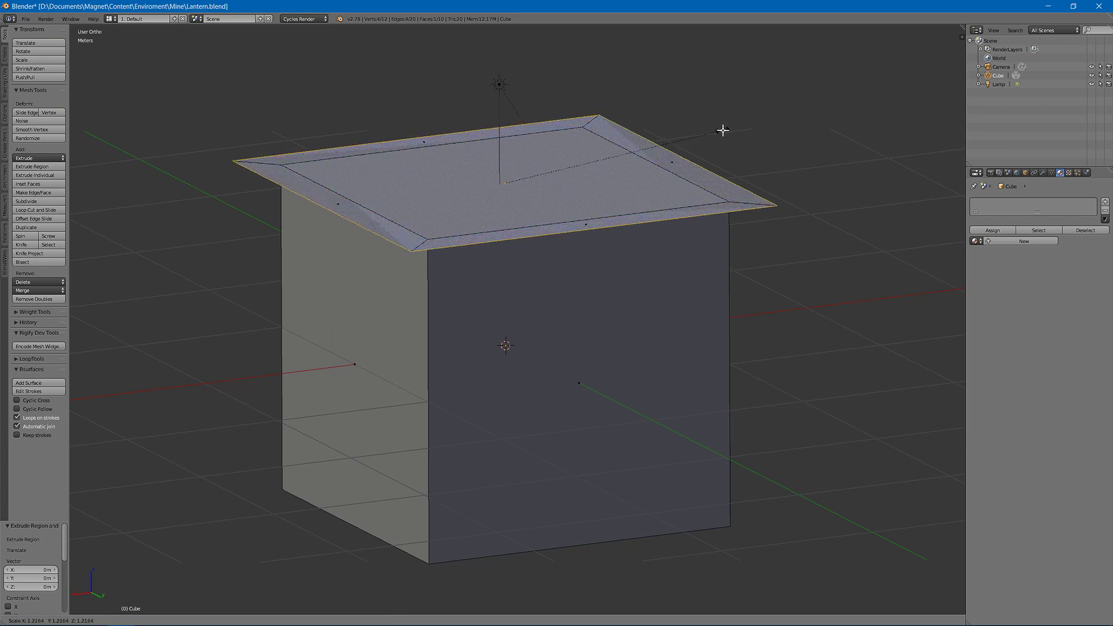
left_click(722, 130)
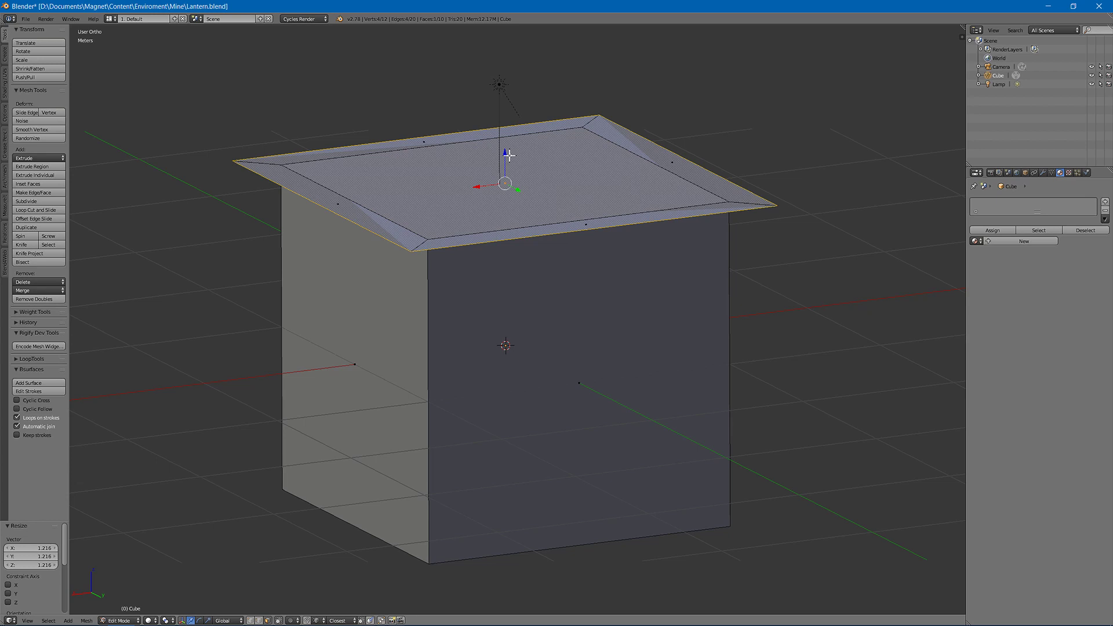
Step: Raise the widened top face about 1.578 cm to form the overhanging lip
left_click_drag(508, 155, 510, 142)
mouse_move(510, 142)
middle_mouse_down()
mouse_move(488, 126)
mouse_move(497, 137)
middle_mouse_up()
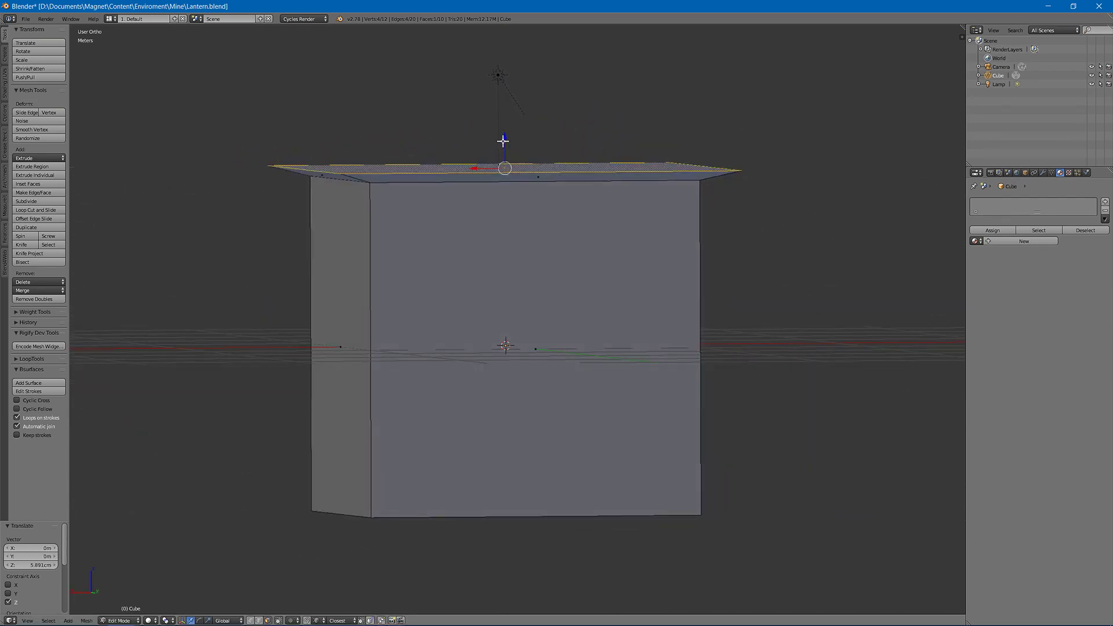
left_click_drag(503, 139, 504, 137)
middle_click_drag(504, 137, 508, 144)
left_click_drag(509, 145, 505, 137)
middle_click_drag(504, 137, 494, 128)
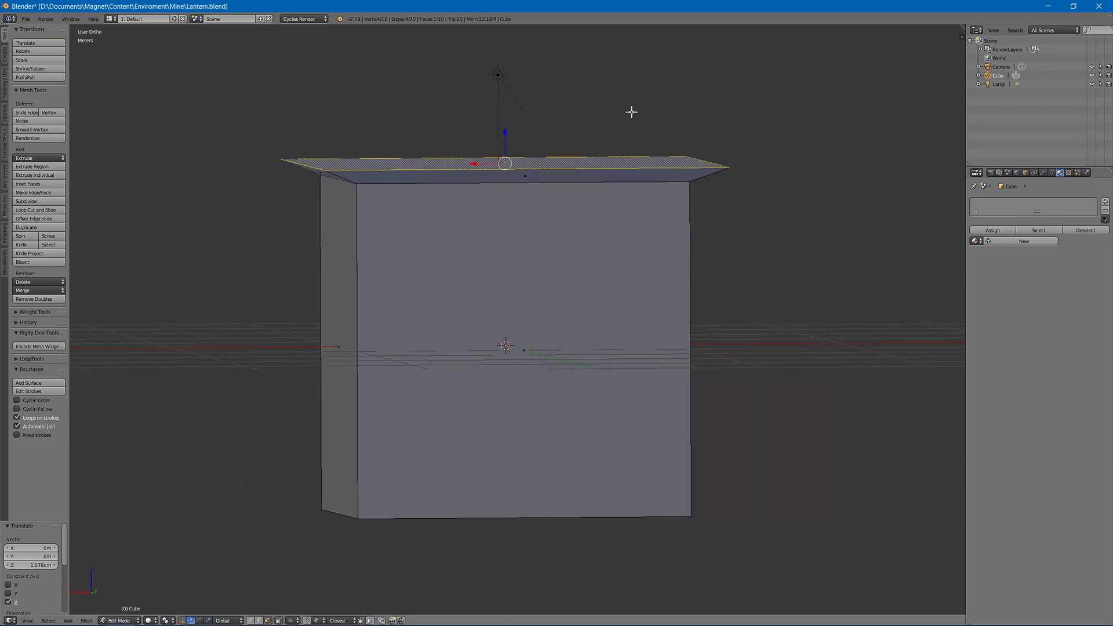
Step: Extrude the top face upward for the roof and scale it smaller
key("e")
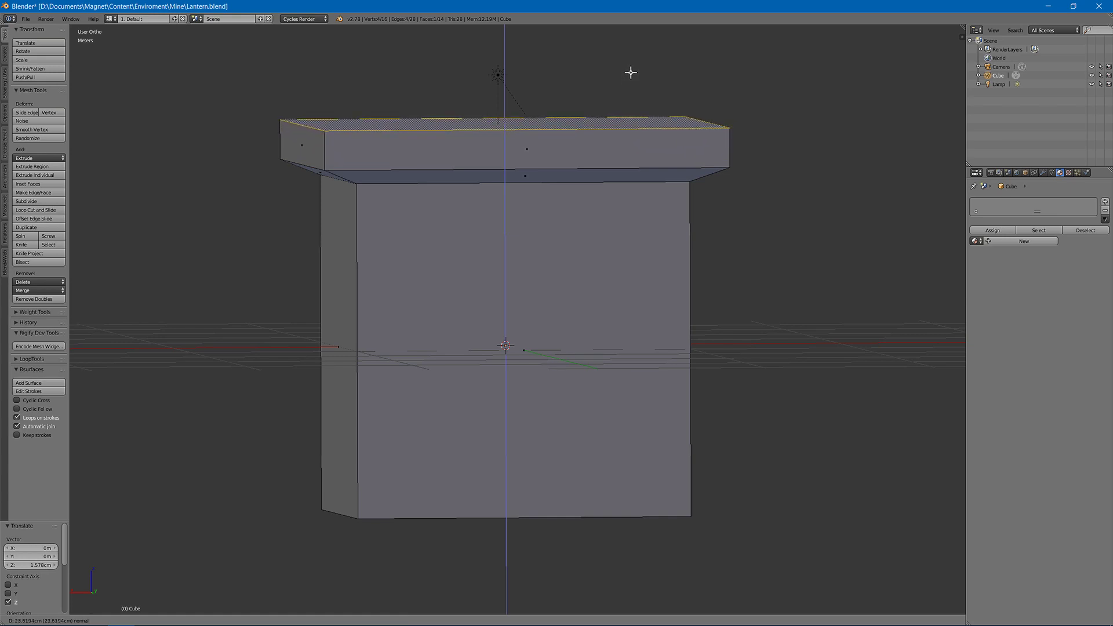
left_click(630, 73)
middle_click_drag(703, 77, 741, 76)
key("s")
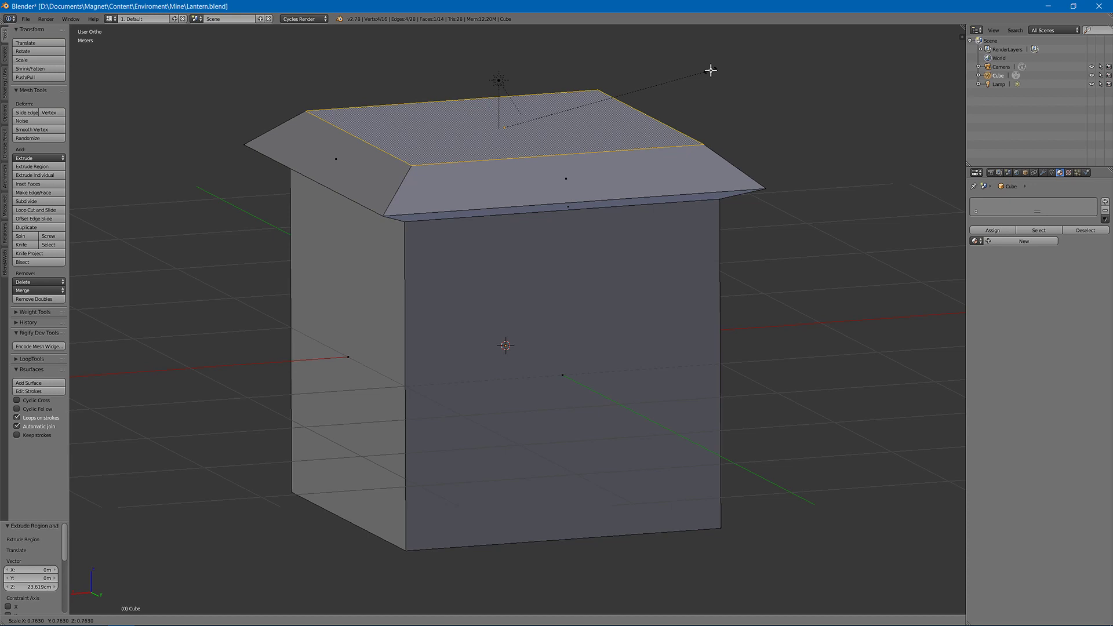
left_click(664, 73)
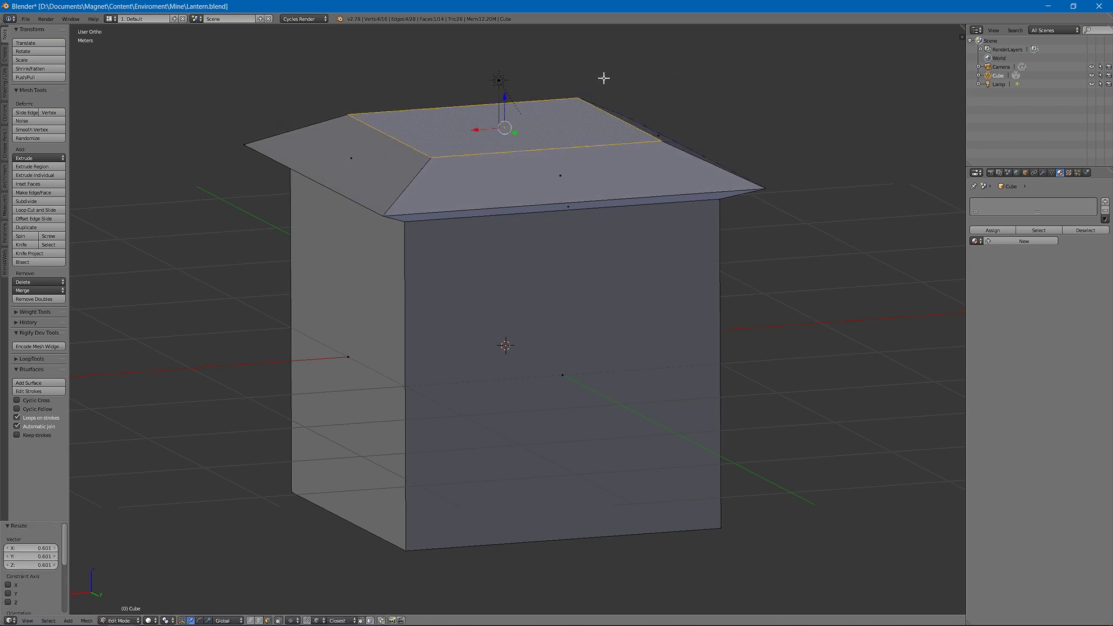
Step: Raise the roof top along Z, narrow it to 0.601, and select the bottom face
left_click_drag(505, 97, 504, 92)
key("KP_1")
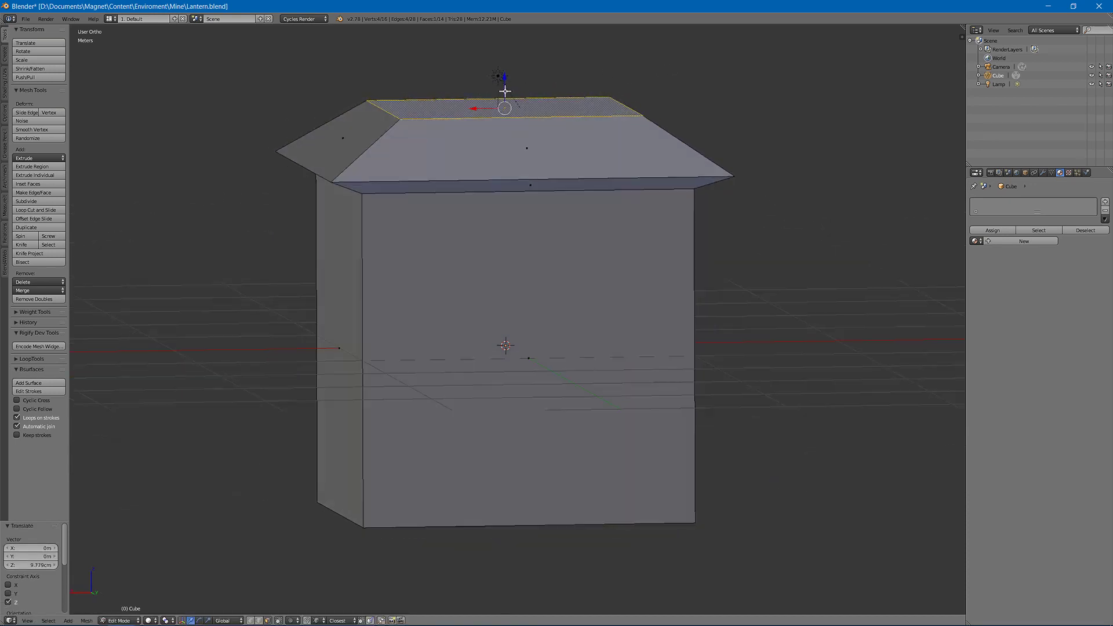
middle_click_drag(504, 93, 522, 84)
key("s")
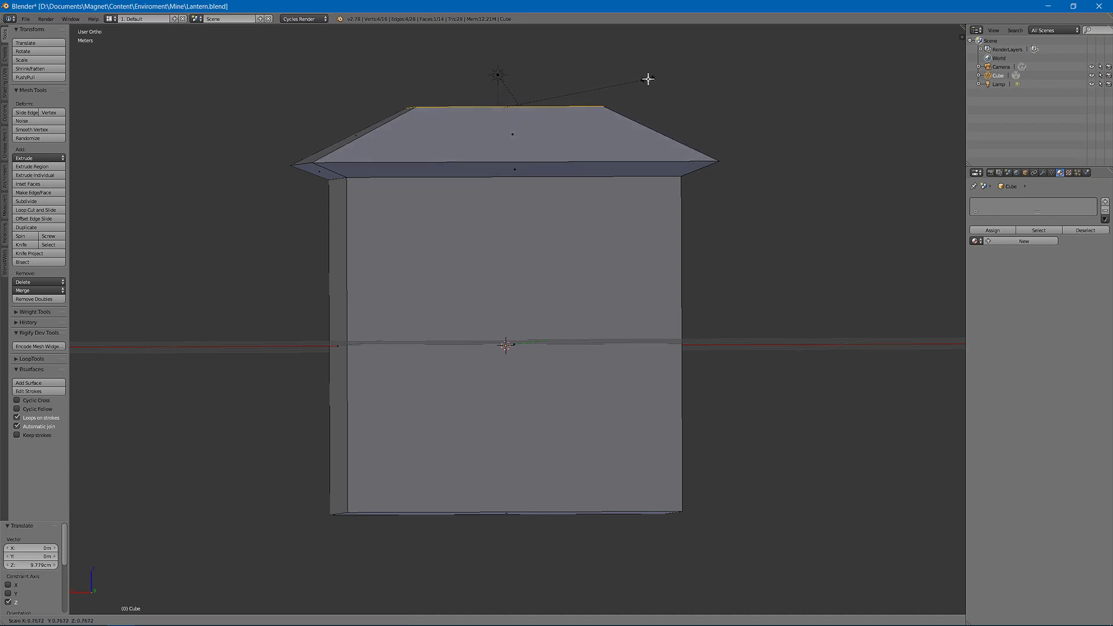
left_click(648, 78)
scroll(452, 402, "down", 3)
right_click(484, 418)
middle_click_drag(452, 402, 514, 362)
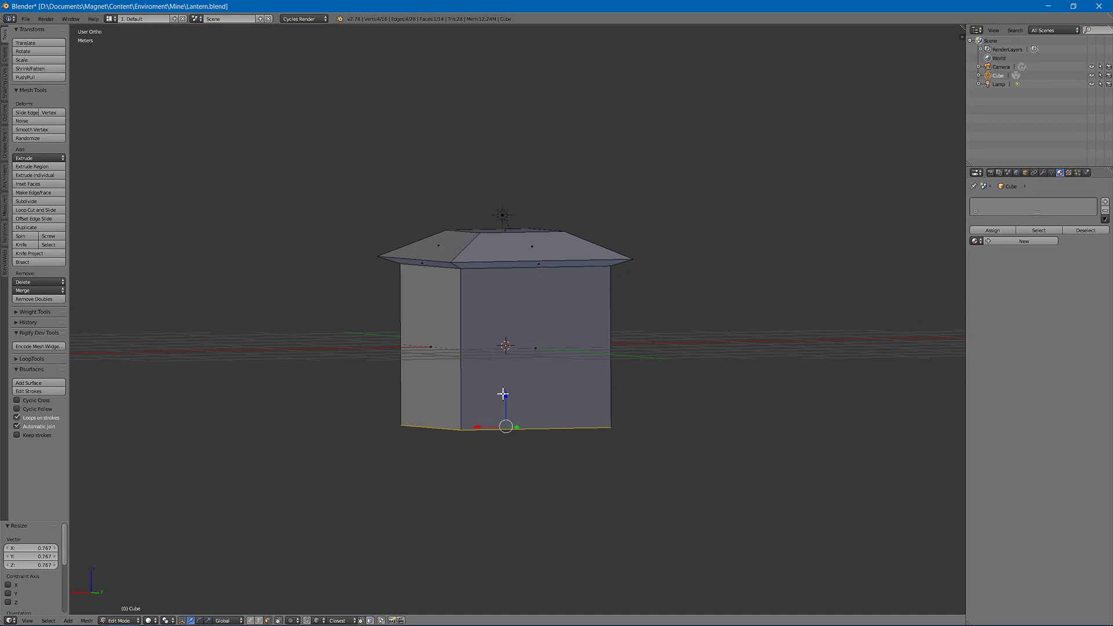
Step: Lower the bottom face about 50 cm along Z and shrink it to 0.789
key("g")
key("z")
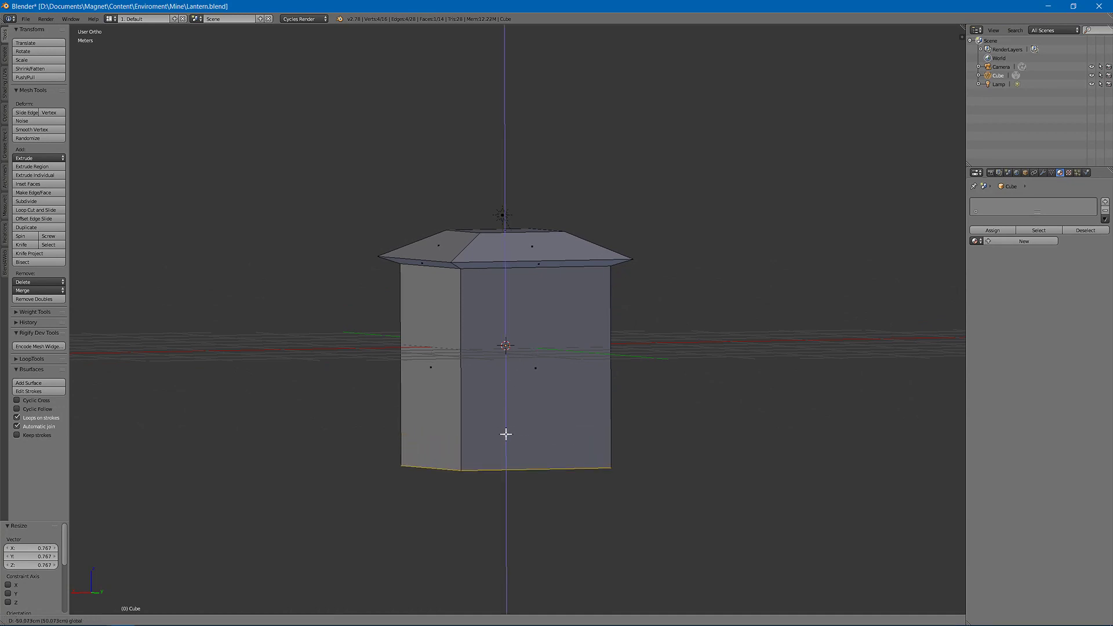
left_click(506, 435)
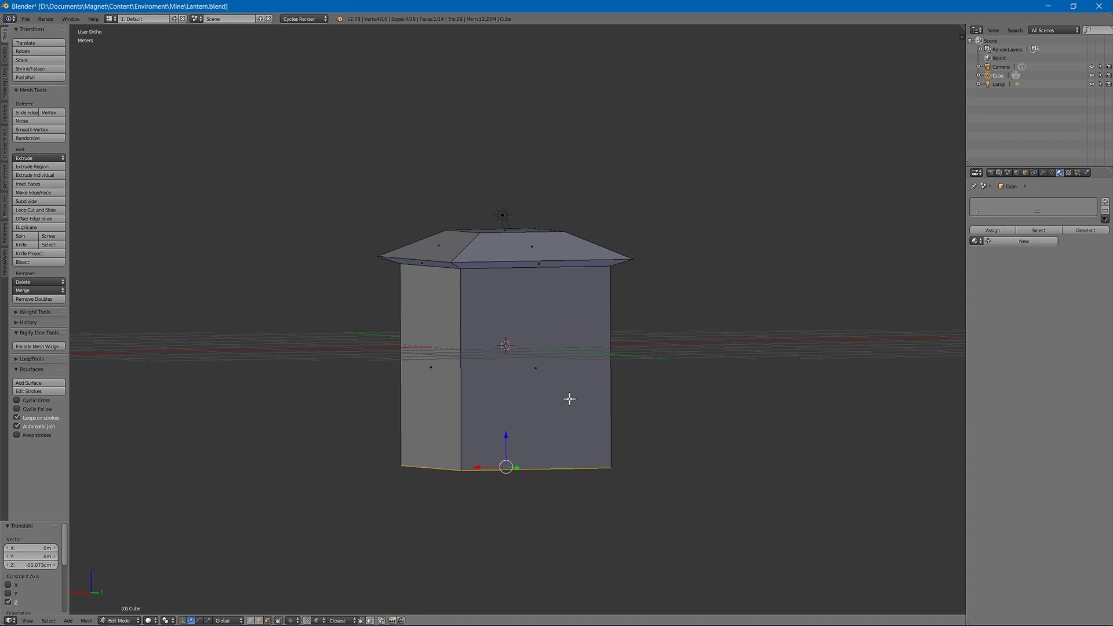
mouse_move(570, 399)
middle_mouse_down()
mouse_move(545, 393)
mouse_move(570, 380)
middle_mouse_up()
key("s")
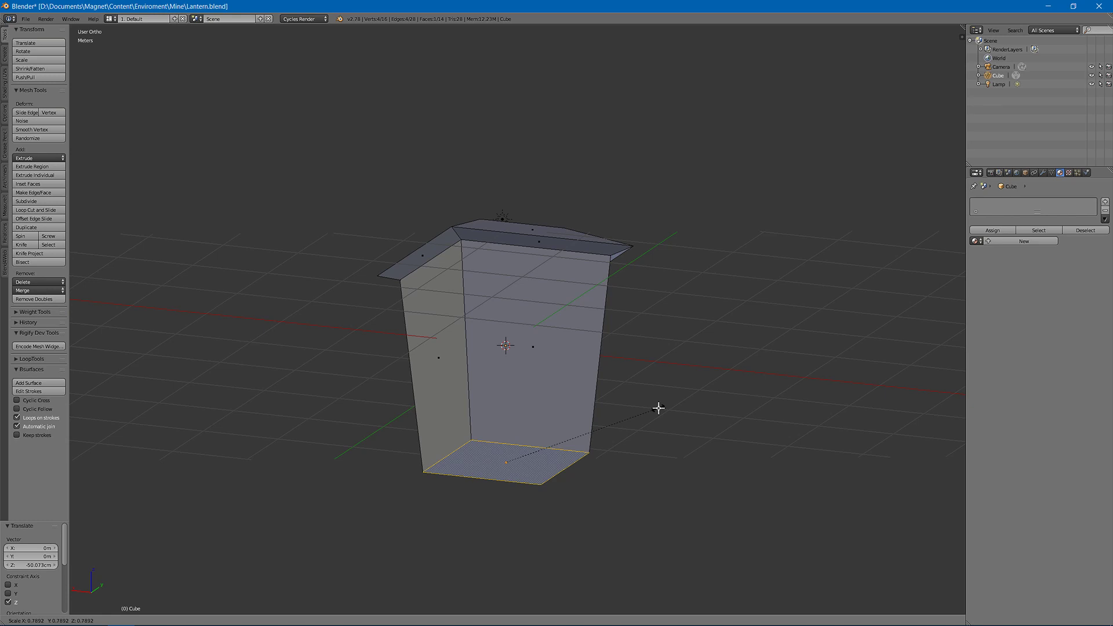
left_click(659, 408)
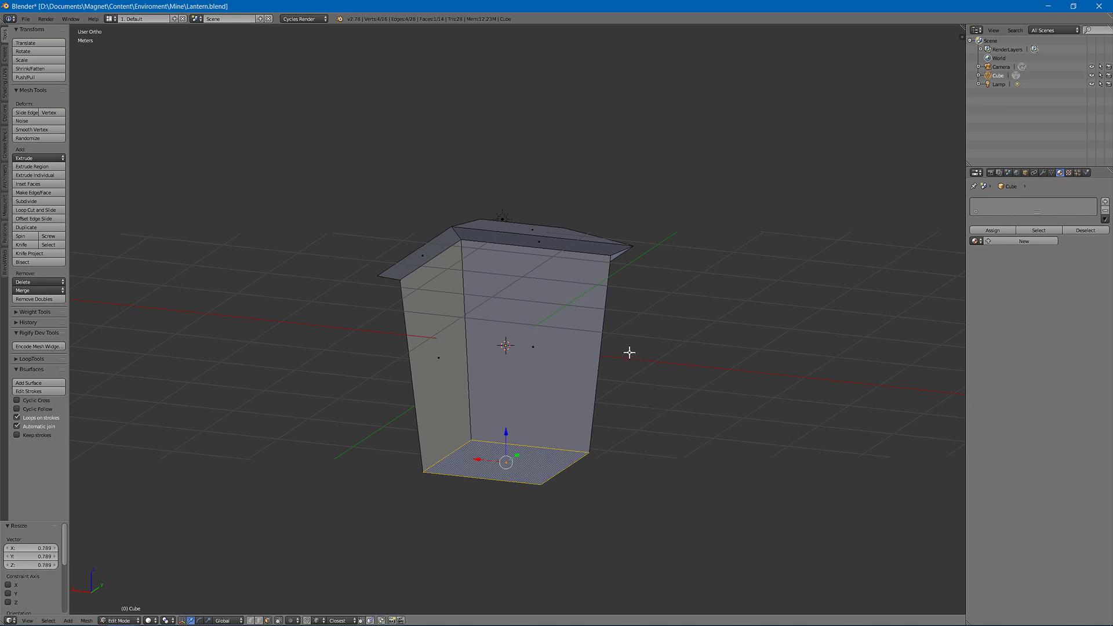
middle_click_drag(589, 356, 527, 328)
Step: Add two vertical loop cuts and spread them along X toward the corners
key("ctrl+r")
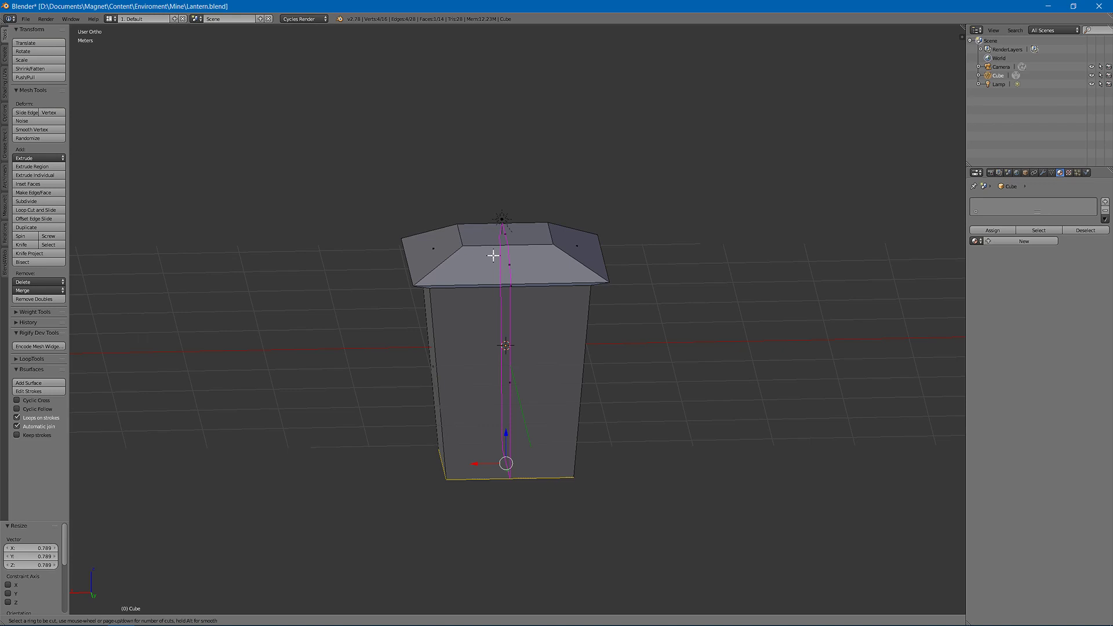
scroll(493, 255, "up", 1)
left_click(493, 240)
right_click(493, 239)
key("s")
key("x")
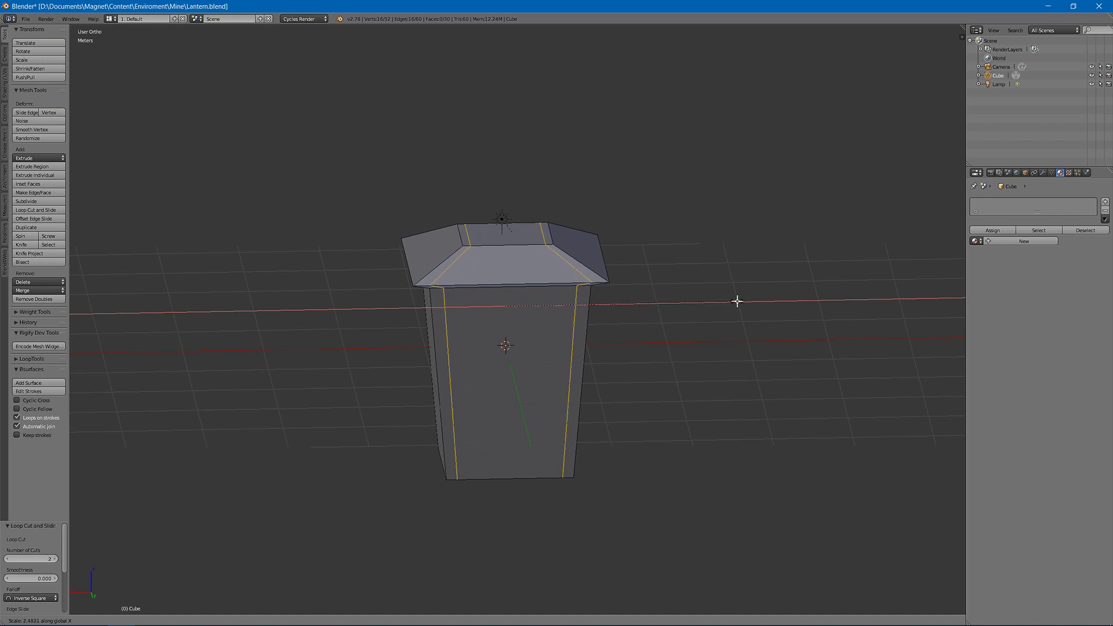
left_click(736, 301)
mouse_move(736, 301)
middle_mouse_down()
mouse_move(723, 308)
mouse_move(738, 306)
middle_mouse_up()
Step: Add two loop cuts on the other sides and spread them 2.487 along Y
key("ctrl+r")
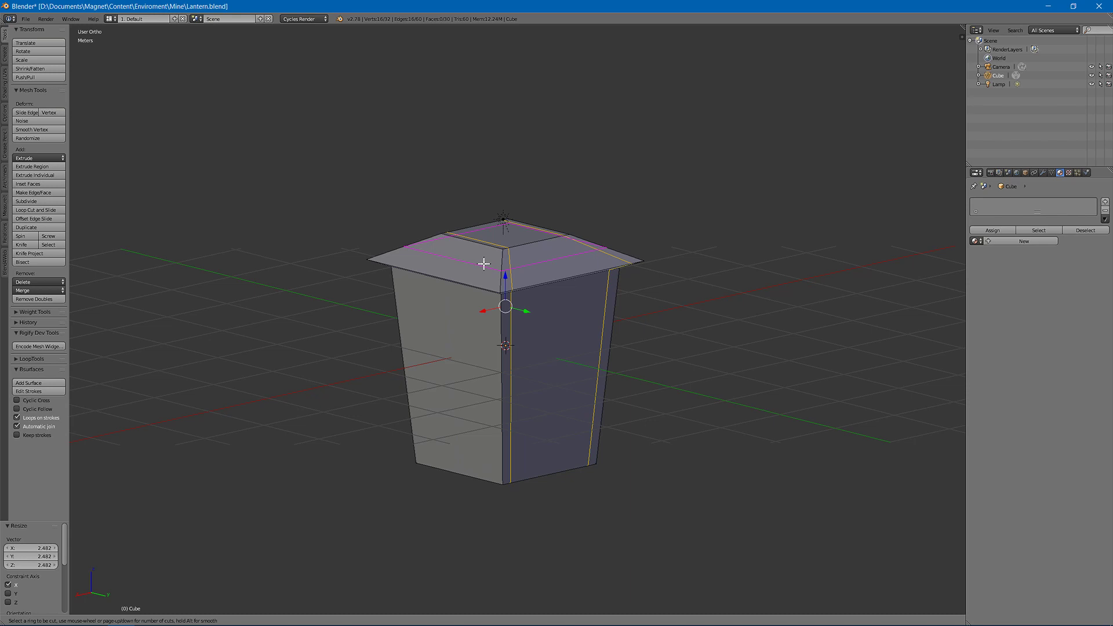
scroll(481, 262, "up", 1)
left_click(478, 260)
right_click(477, 259)
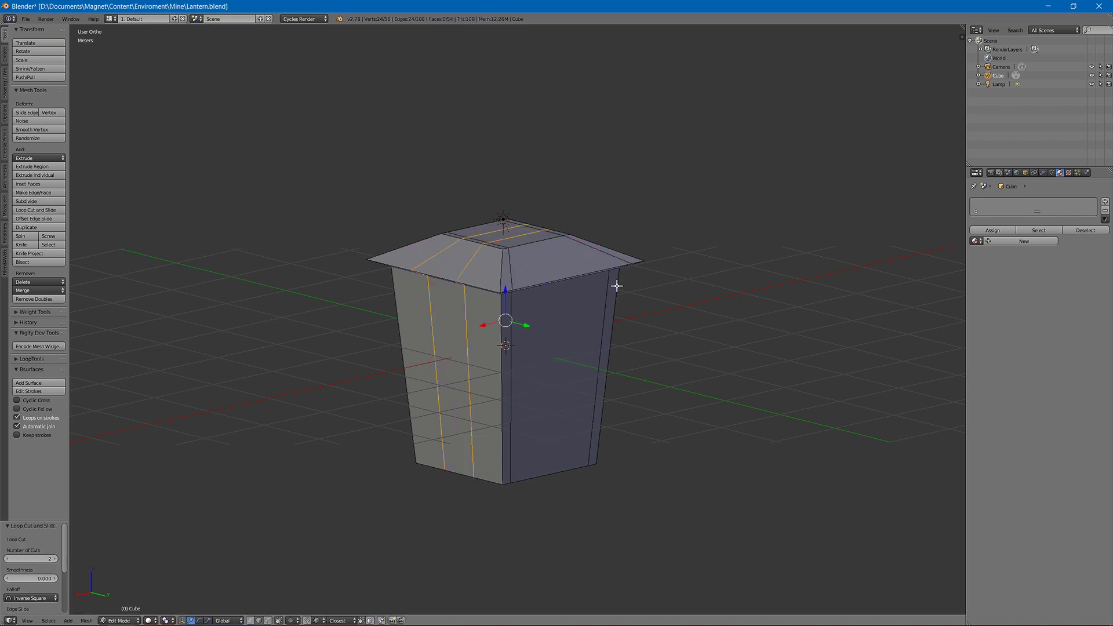
key("s")
key("y")
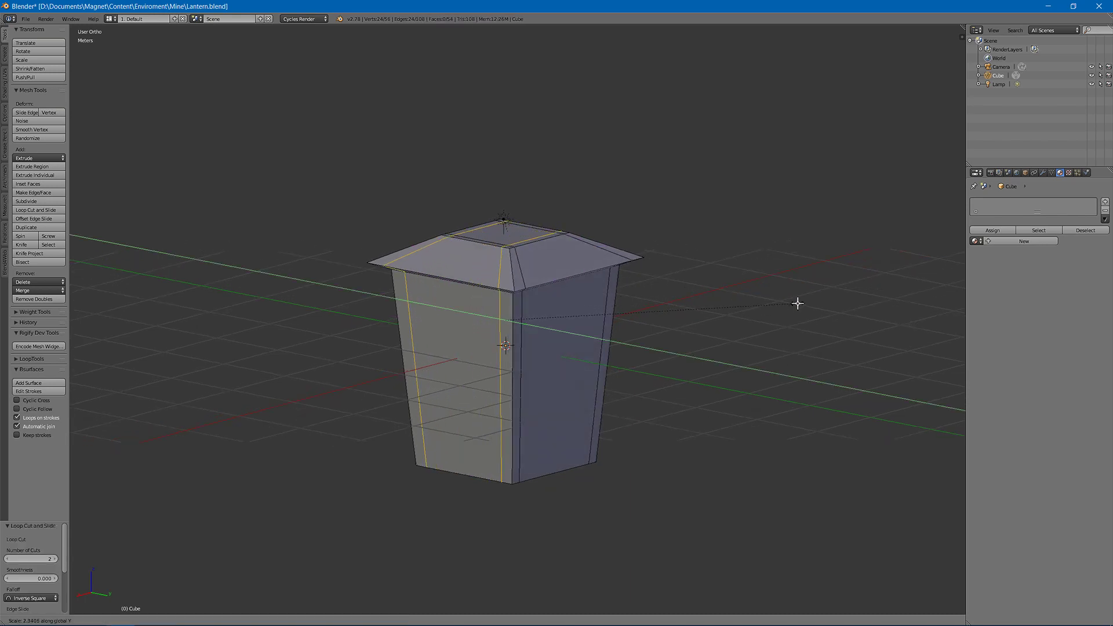
left_click(815, 304)
middle_click_drag(815, 303, 807, 179)
scroll(518, 206, "up", 6)
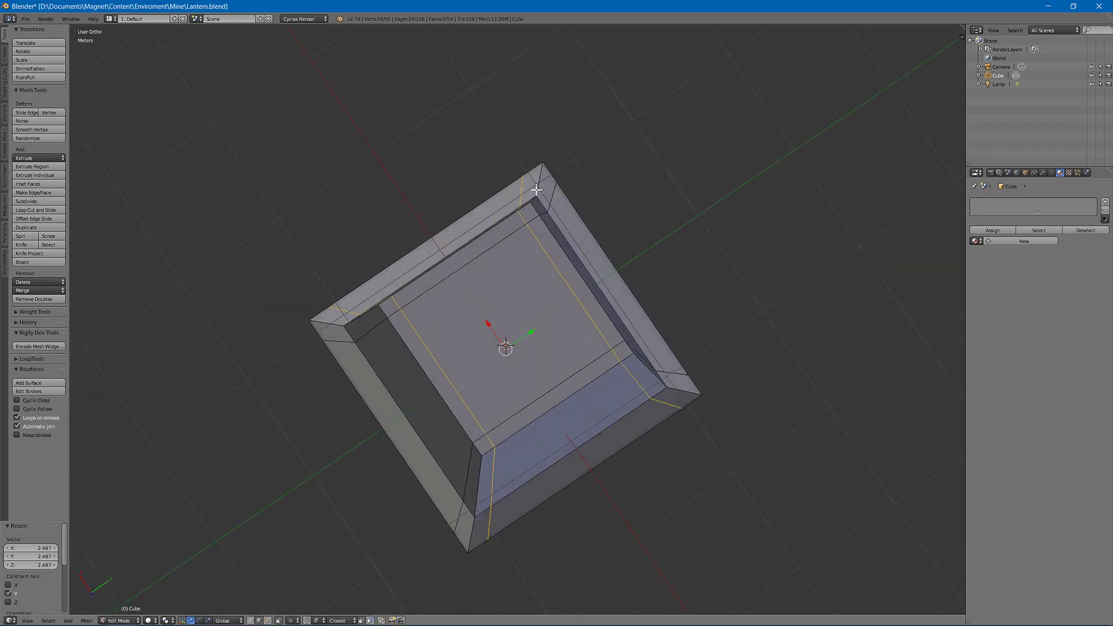
middle_click_drag(348, 247, 459, 520)
scroll(494, 337, "down", 5)
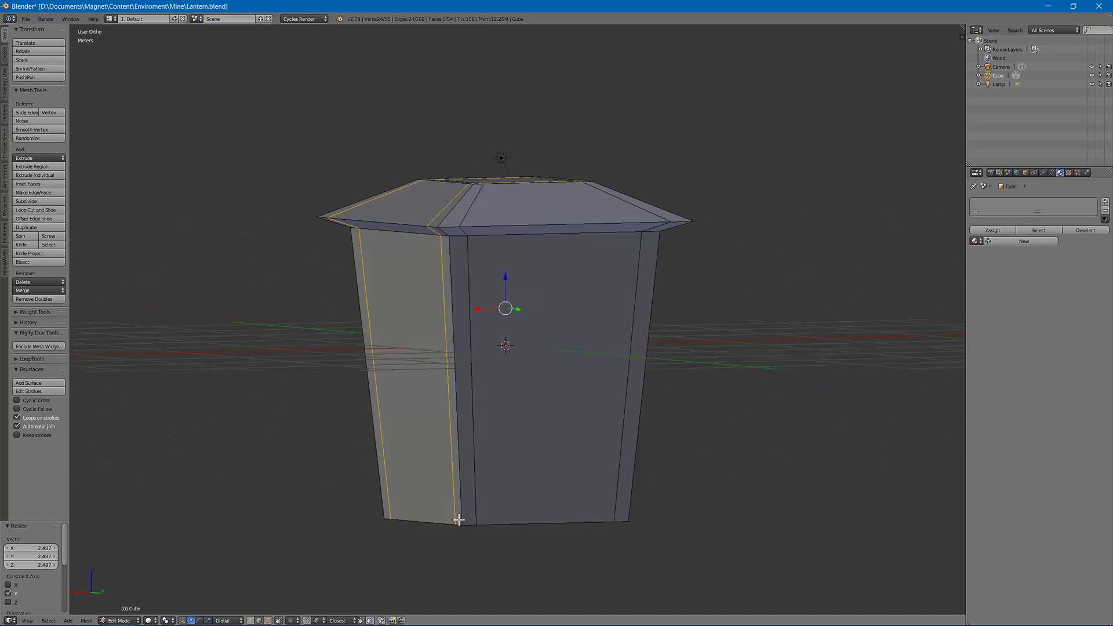
Step: Cut a horizontal edge loop and slide it just above the base
key("ctrl+r")
left_click(470, 374)
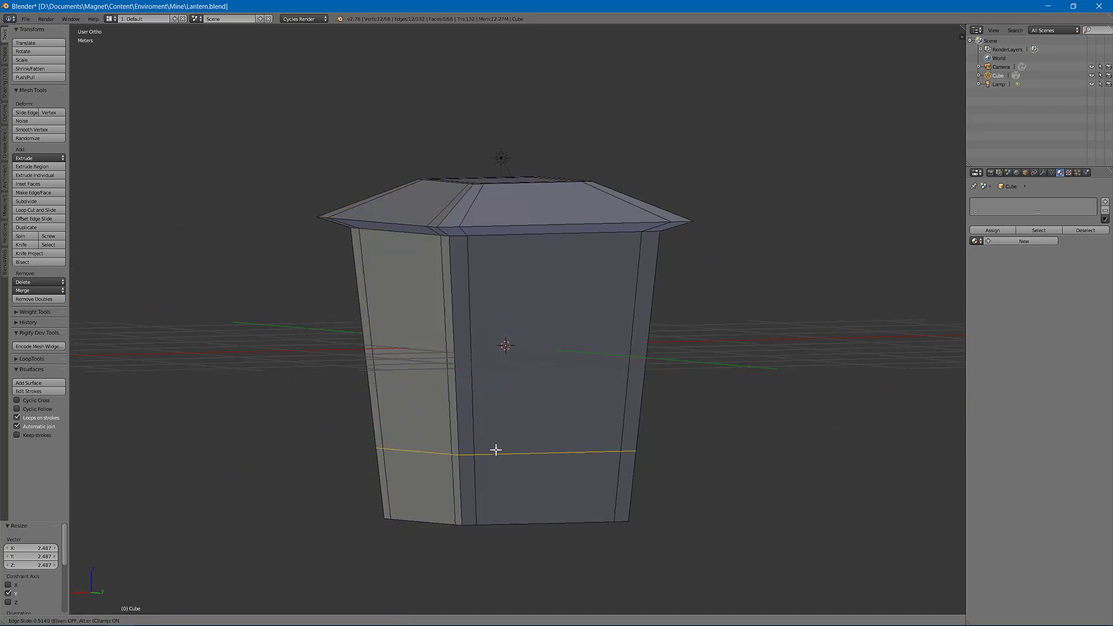
left_click(560, 495)
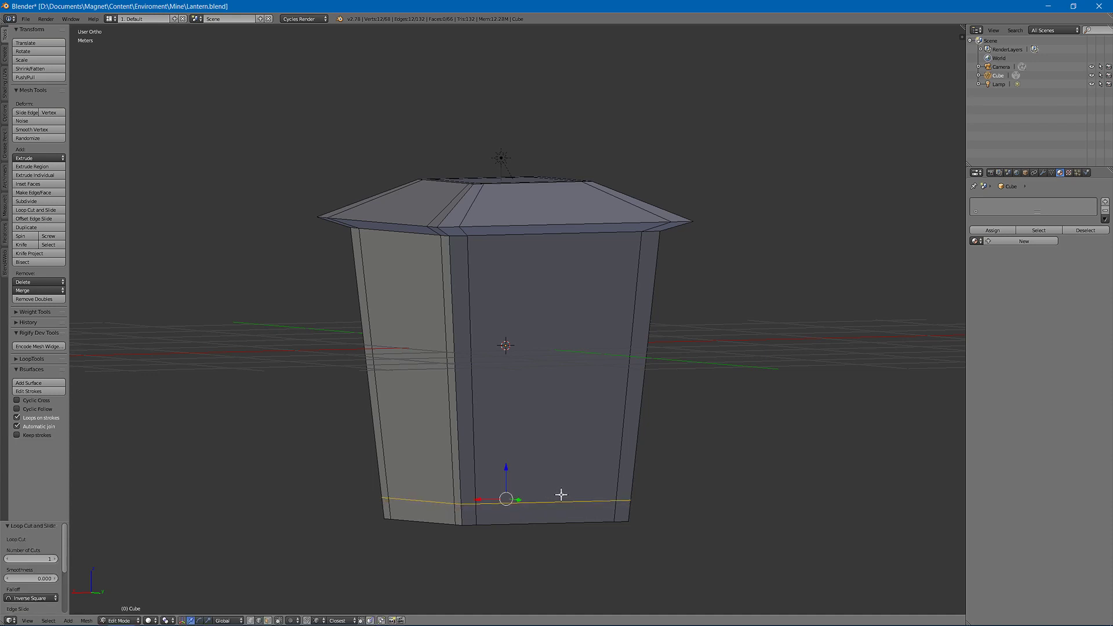
left_click_drag(509, 468, 514, 480)
right_click(509, 469)
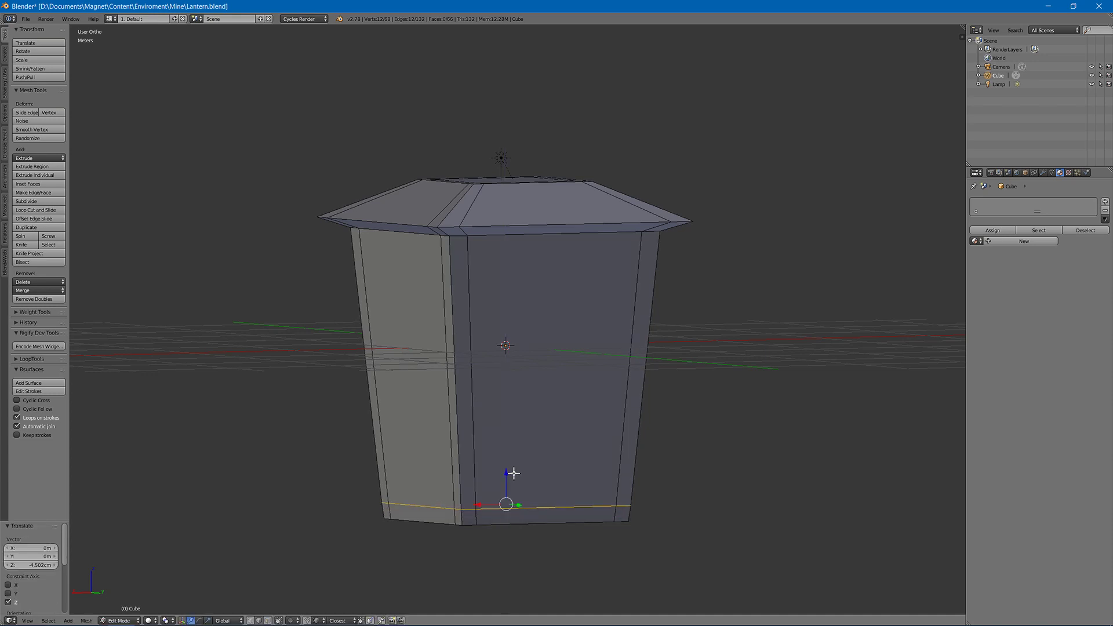
key("g")
key("g")
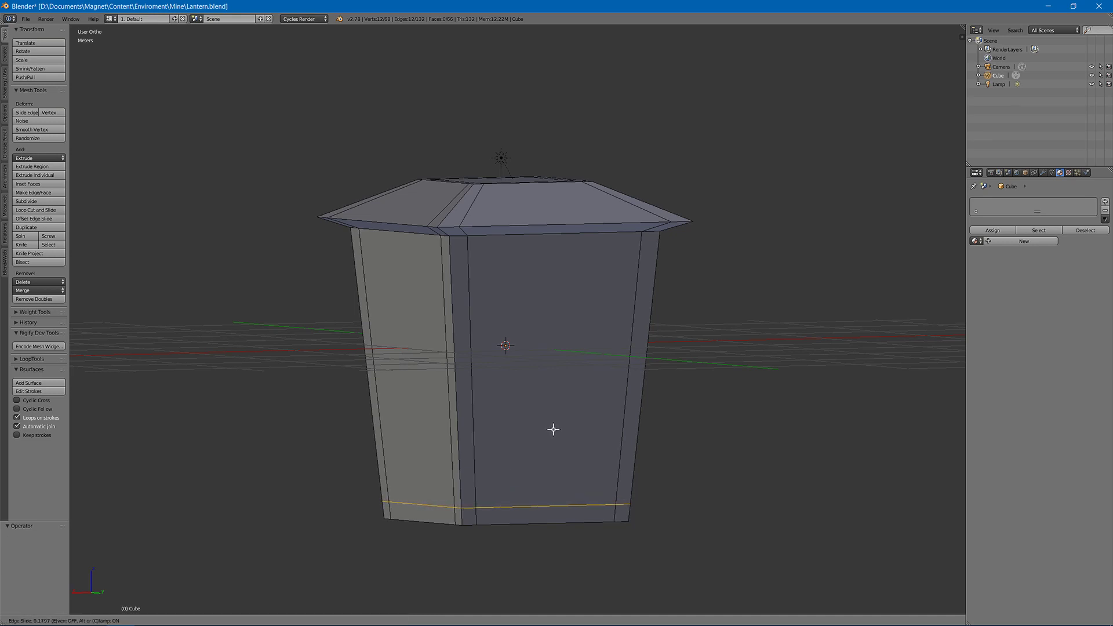
left_click(552, 436)
middle_click_drag(542, 420, 524, 404)
Step: Cut a second edge loop and slide it by -0.135 to sit just below the roof
key("ctrl+r")
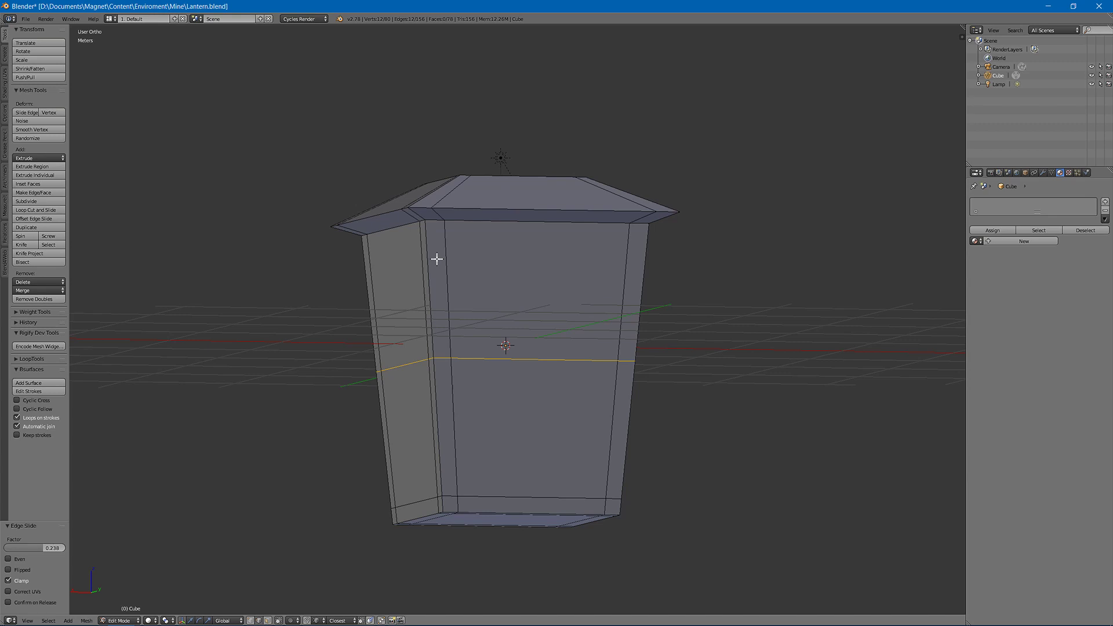
left_click(437, 256)
left_click(498, 134)
key("g")
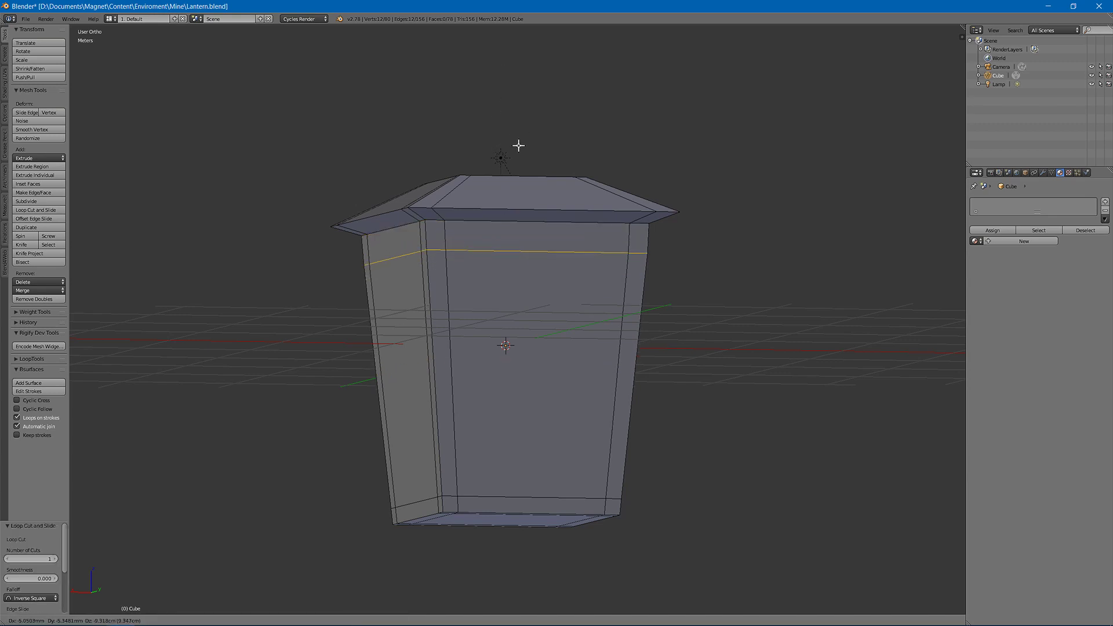
left_click(528, 213)
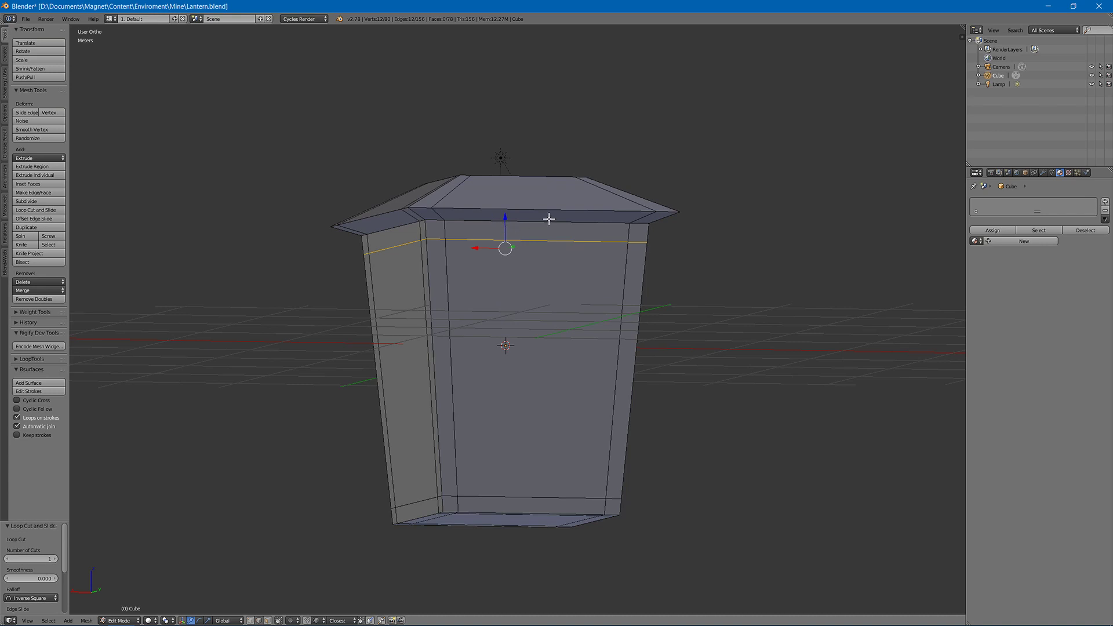
key("g")
key("g")
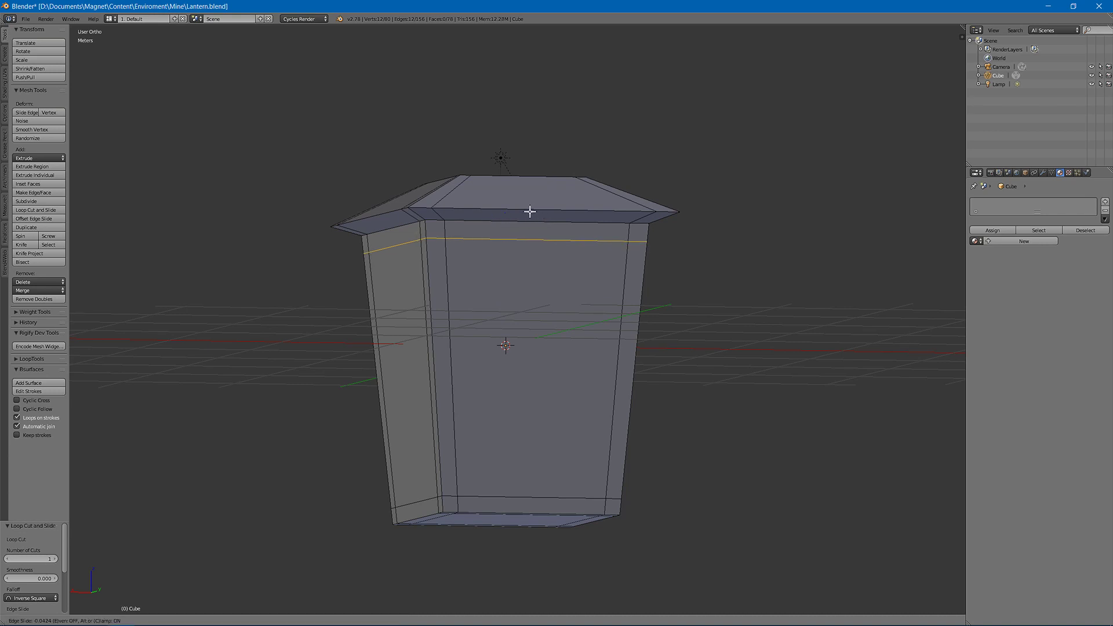
left_click(513, 198)
middle_click_drag(520, 303, 512, 234)
Step: Select the body's bottom face, nudge it along Z, and poke it to add a centre vertex
key("ctrl+Tab")
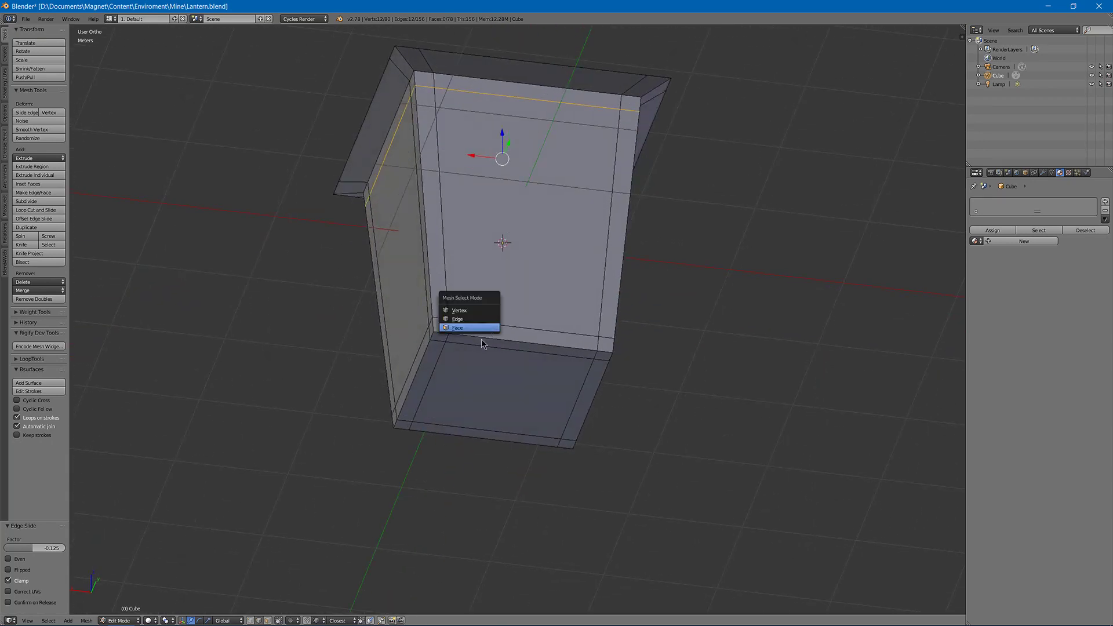
left_click(473, 327)
right_click(485, 379)
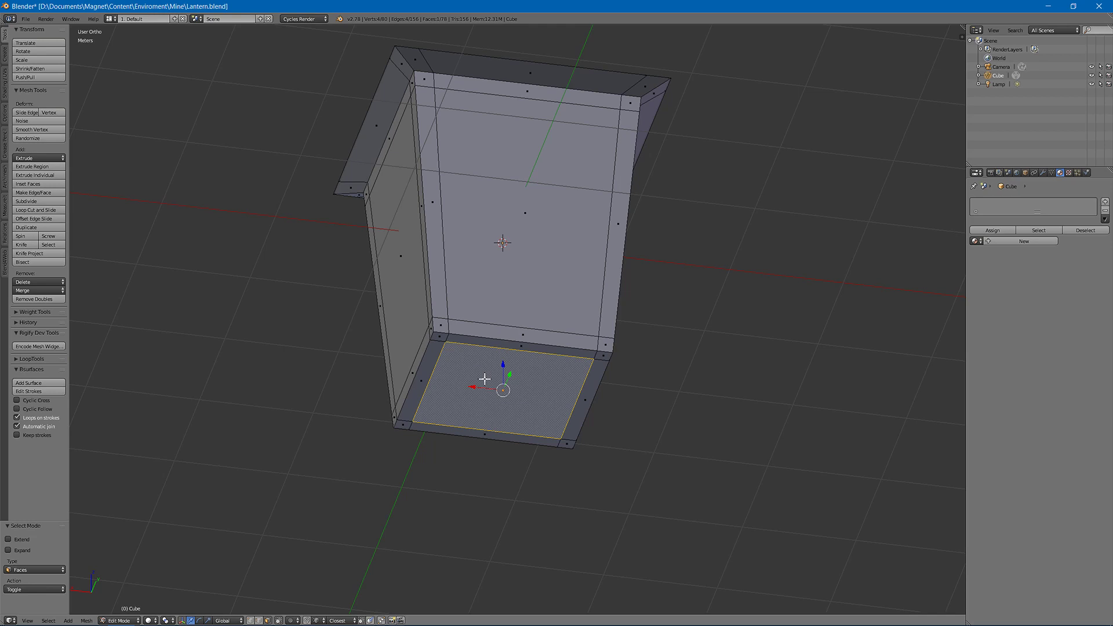
left_click_drag(505, 362, 504, 367)
middle_click_drag(514, 314, 545, 301)
key("ctrl+f")
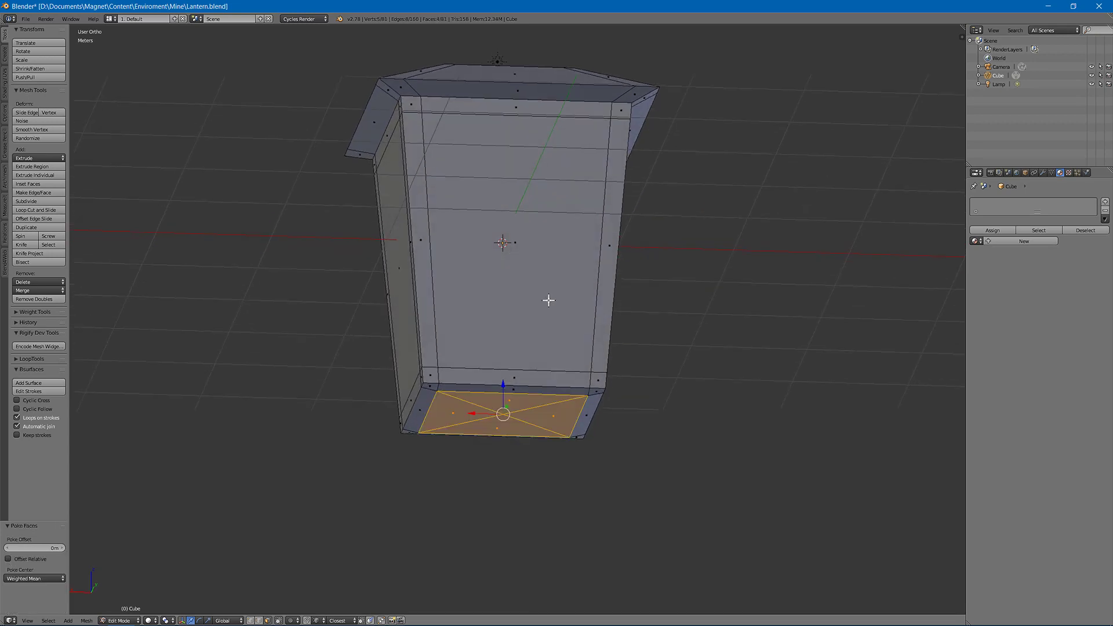
Step: Pull the bottom centre vertex about 25.6 cm down along Z, then leave Edit Mode
key("ctrl+Tab")
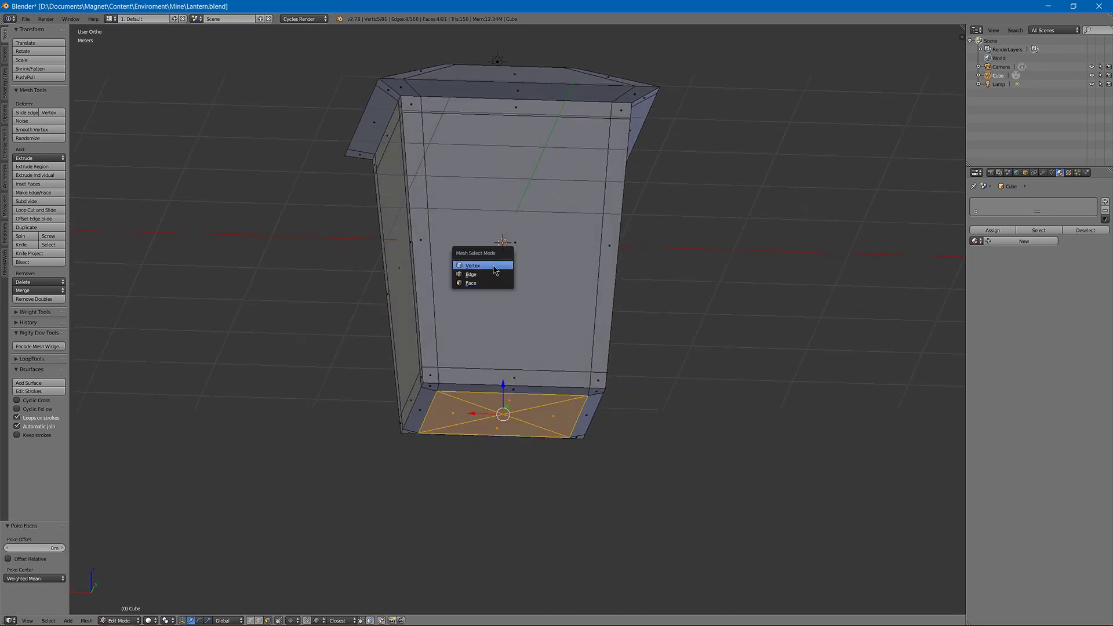
left_click(496, 262)
right_click(503, 413)
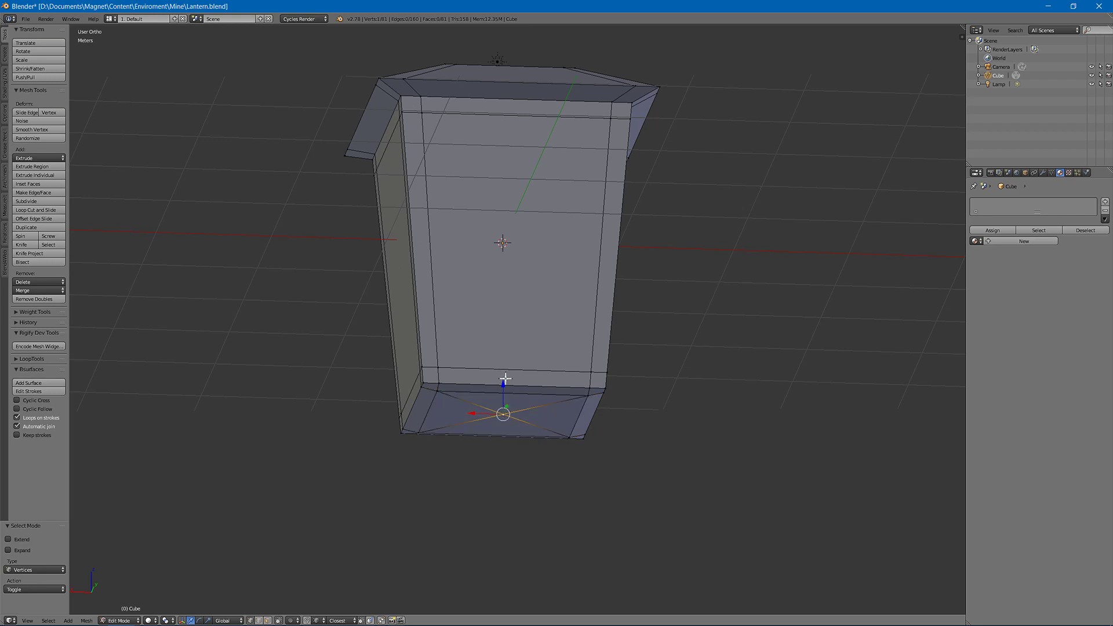
key("g")
key("z")
left_click(499, 410)
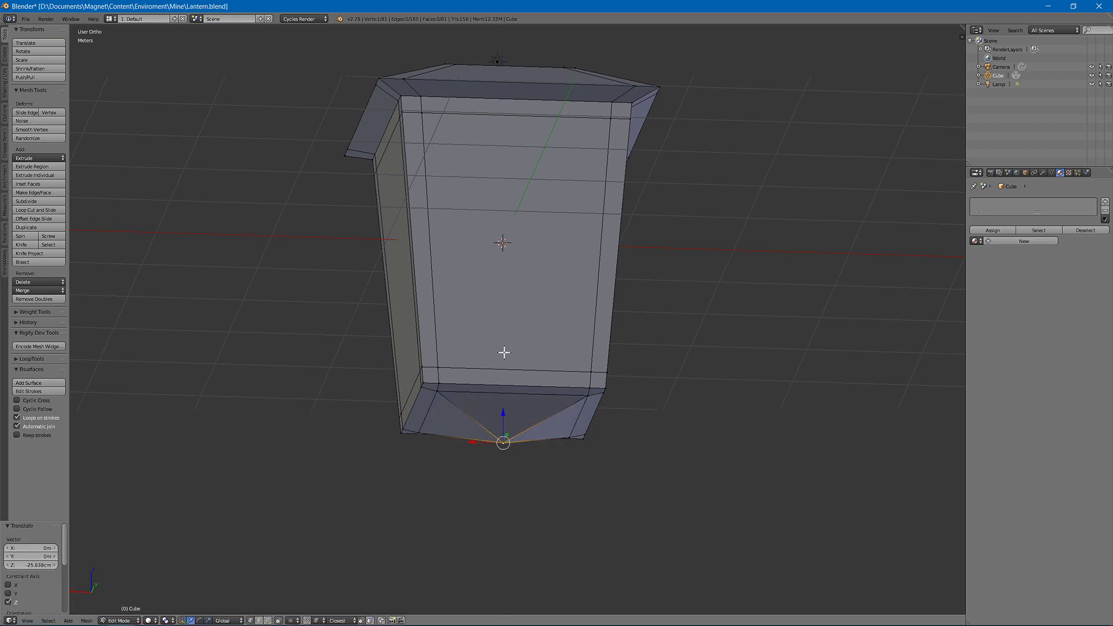
middle_click_drag(505, 350, 523, 268)
key("Tab")
key("Tab")
Step: In face select mode, select the lantern's side panel faces
key("ctrl+Tab")
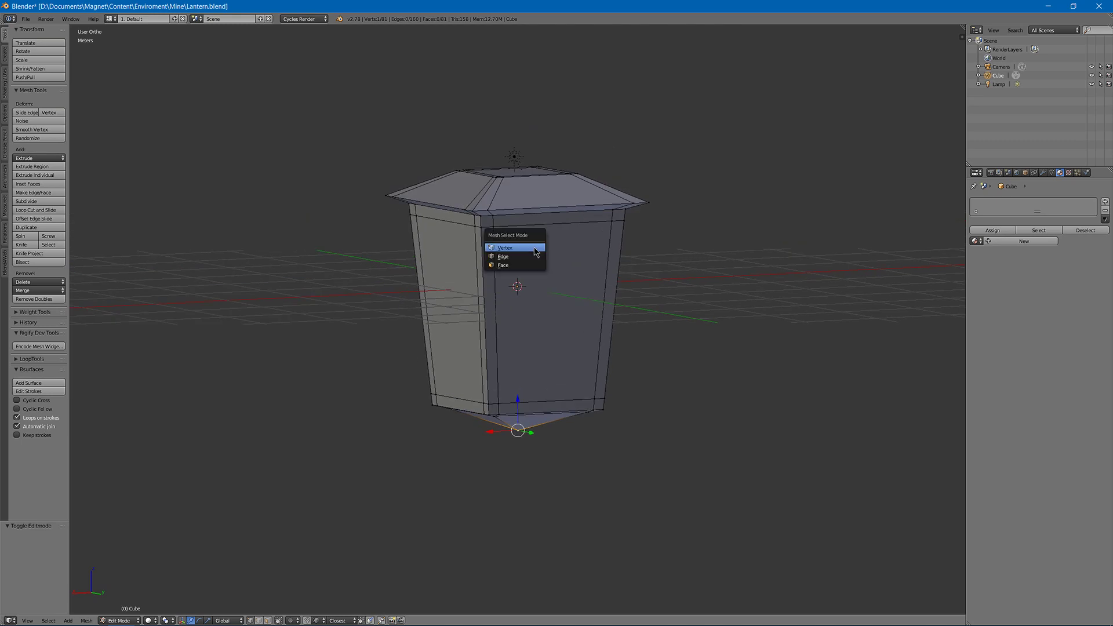
left_click(523, 266)
right_click(533, 273)
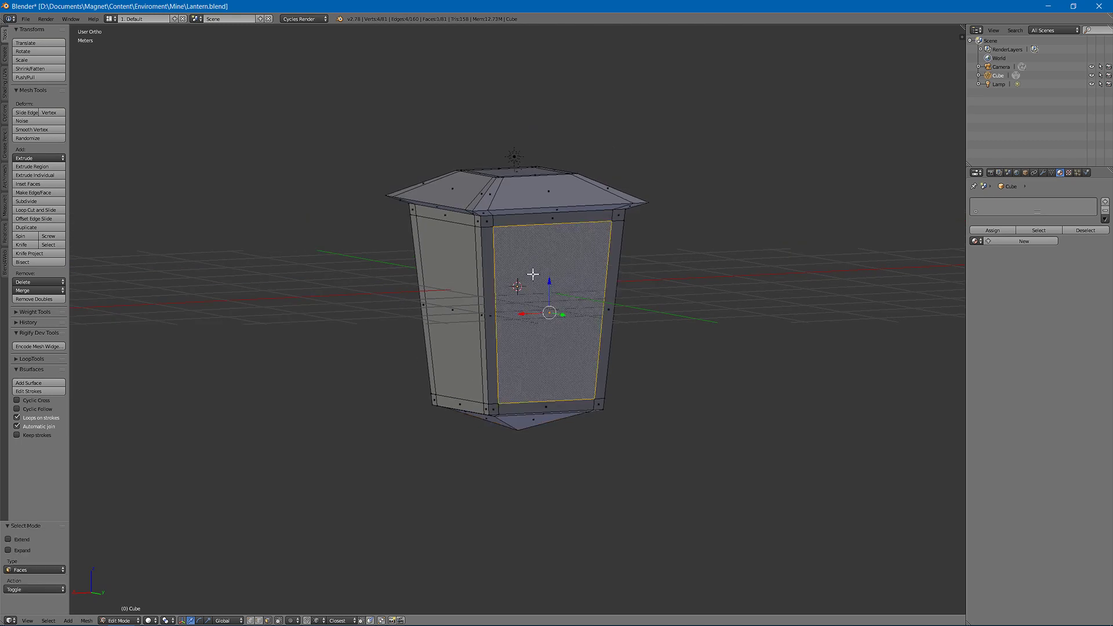
right_click(454, 283, "shift")
middle_click_drag(454, 284, 572, 294)
right_click(487, 283, "shift")
middle_click_drag(487, 284, 477, 235)
Step: Extrude the side panels in place, scale them to 0.923, and return to Object Mode
key("e")
right_click(673, 255)
key("s")
left_click(709, 247)
key("Tab")
key("Tab")
Step: Add a cube to the lantern mesh, raise it above the roof peak, and scale it to 0.065
scroll(473, 267, "up", 4)
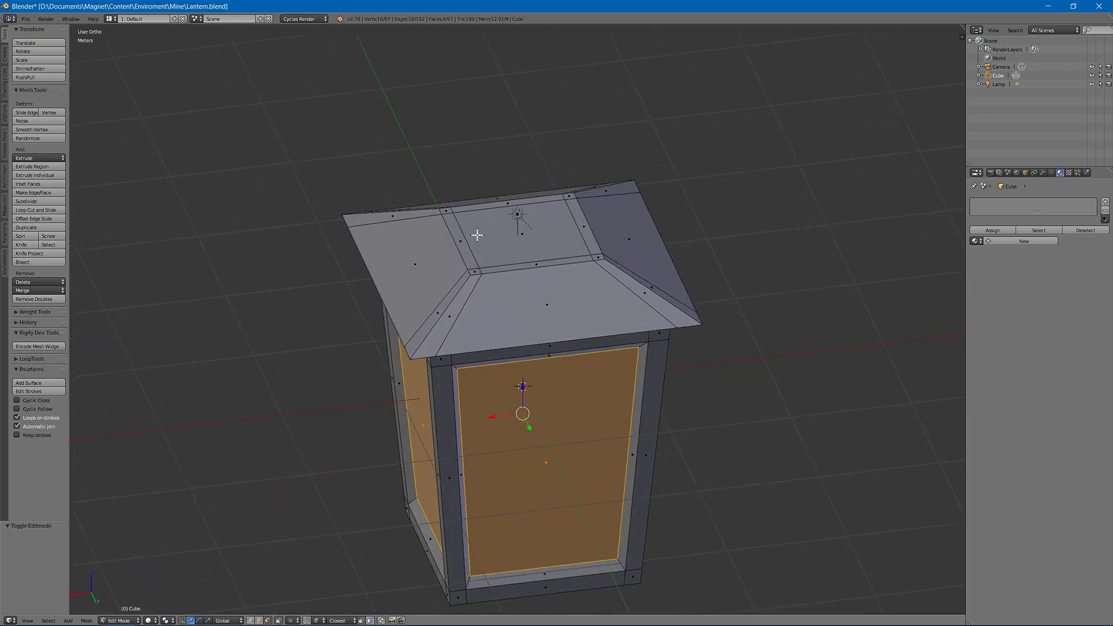
key("shift+a")
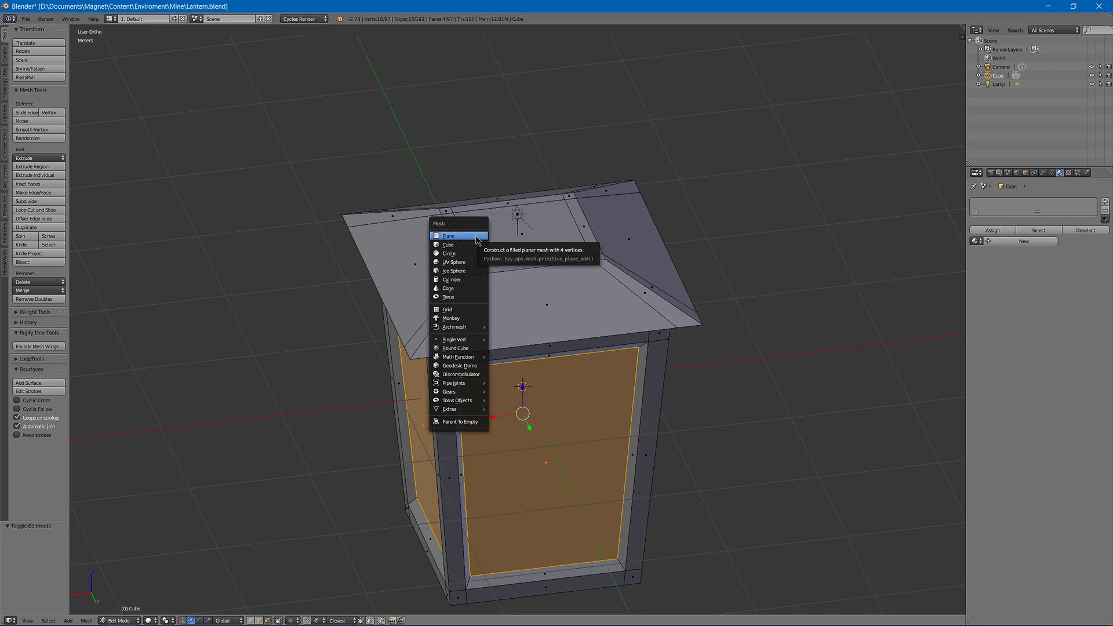
left_click(470, 245)
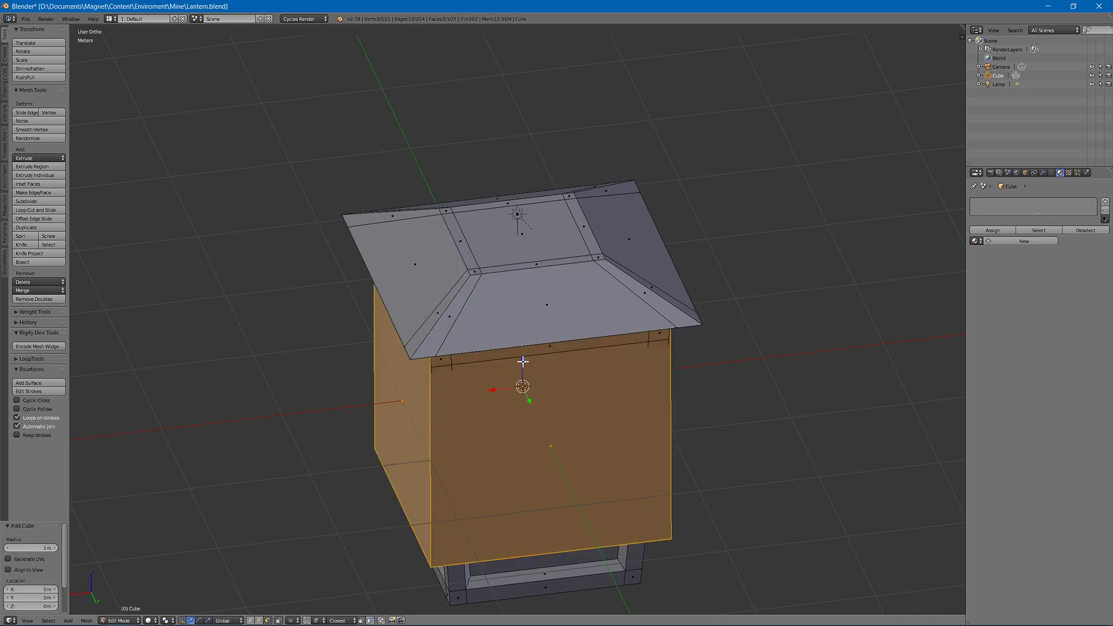
left_click_drag(522, 361, 525, 183)
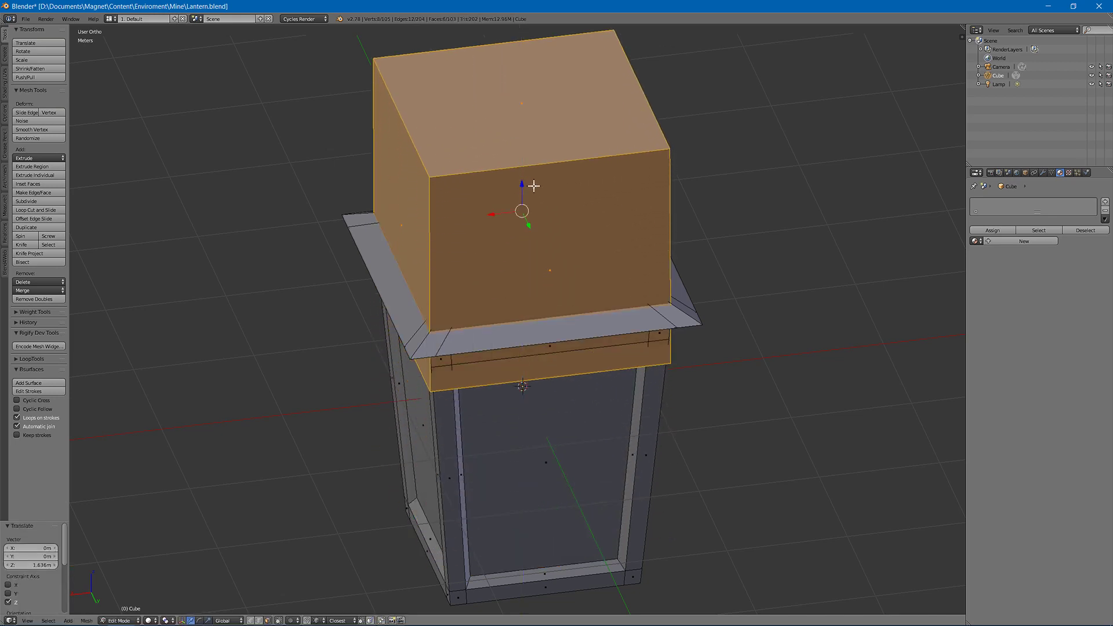
middle_click_drag(525, 183, 597, 226, "shift")
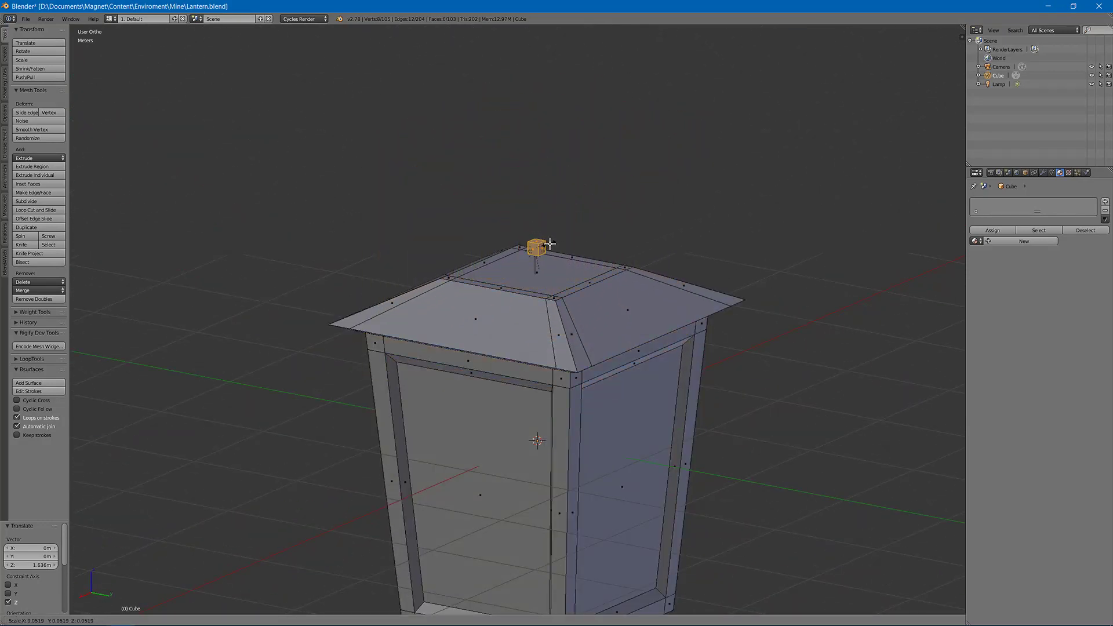
left_click(550, 244)
scroll(540, 232, "up", 4)
middle_click_drag(534, 169, 540, 348, "shift")
left_click(531, 345)
Step: Select the whole small cube on the roof and stretch it wider along X
key("l")
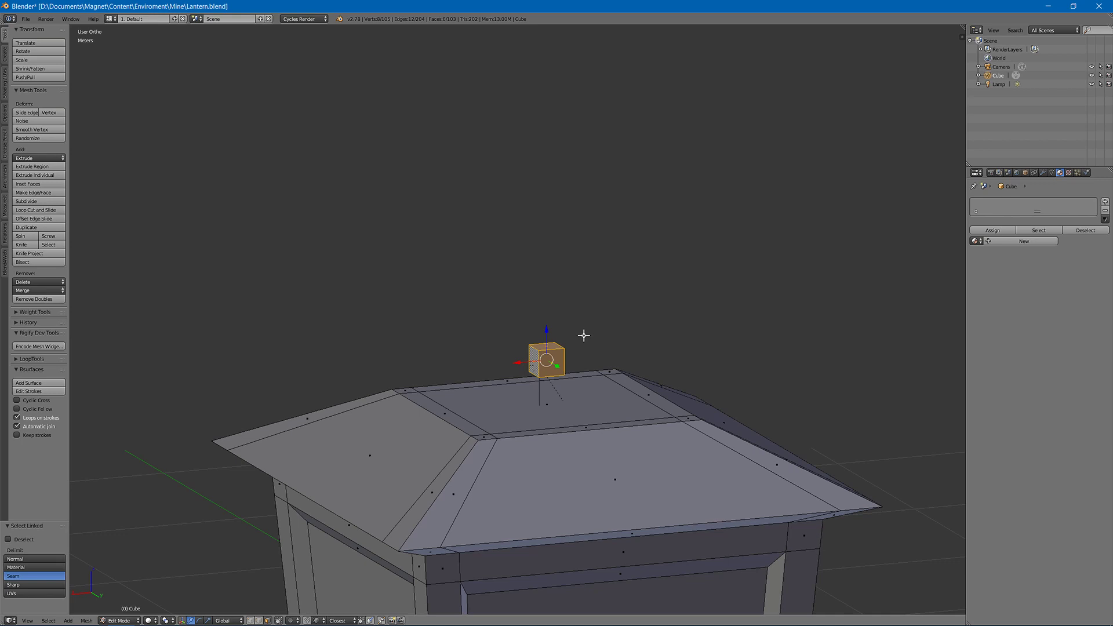
key("s")
key("x")
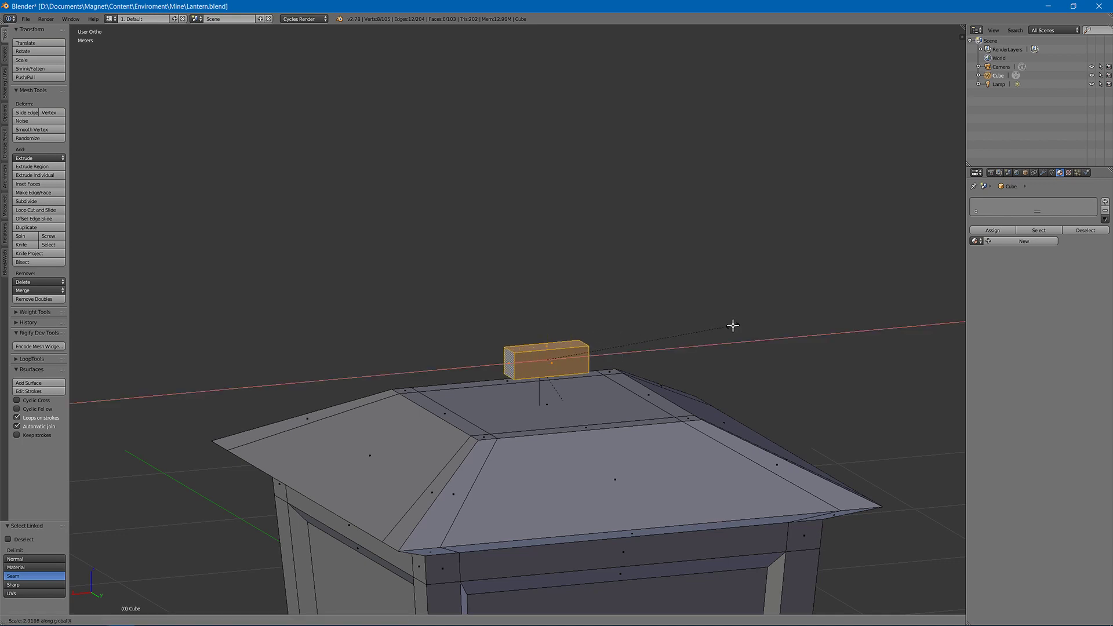
left_click(798, 308)
middle_click_drag(797, 308, 751, 319)
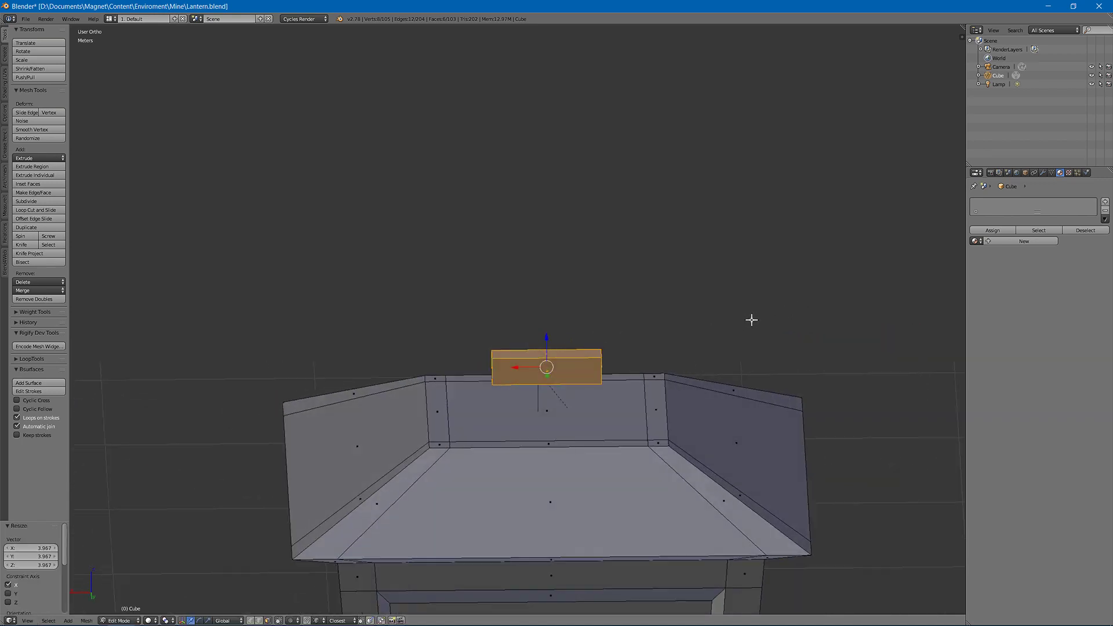
Step: Add two centred edge loops across the small block and spread them apart along X
key("ctrl+r")
scroll(561, 363, "up", 1)
left_click(561, 360)
right_click(561, 360)
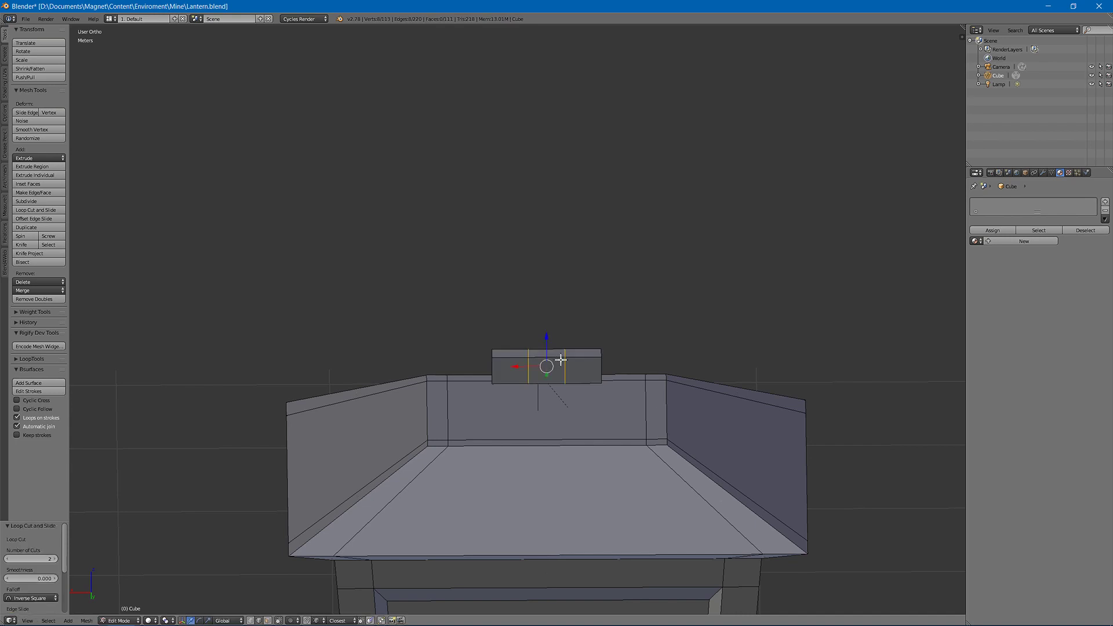
key("s")
key("x")
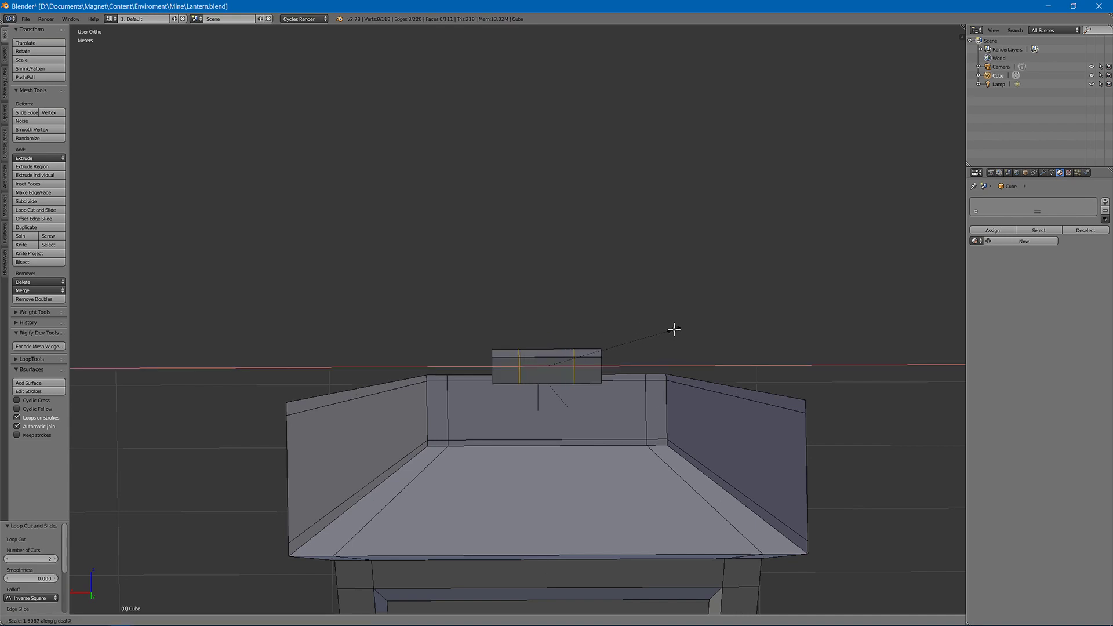
left_click(674, 329)
mouse_move(675, 329)
middle_mouse_down()
mouse_move(672, 305)
mouse_move(669, 318)
middle_mouse_up()
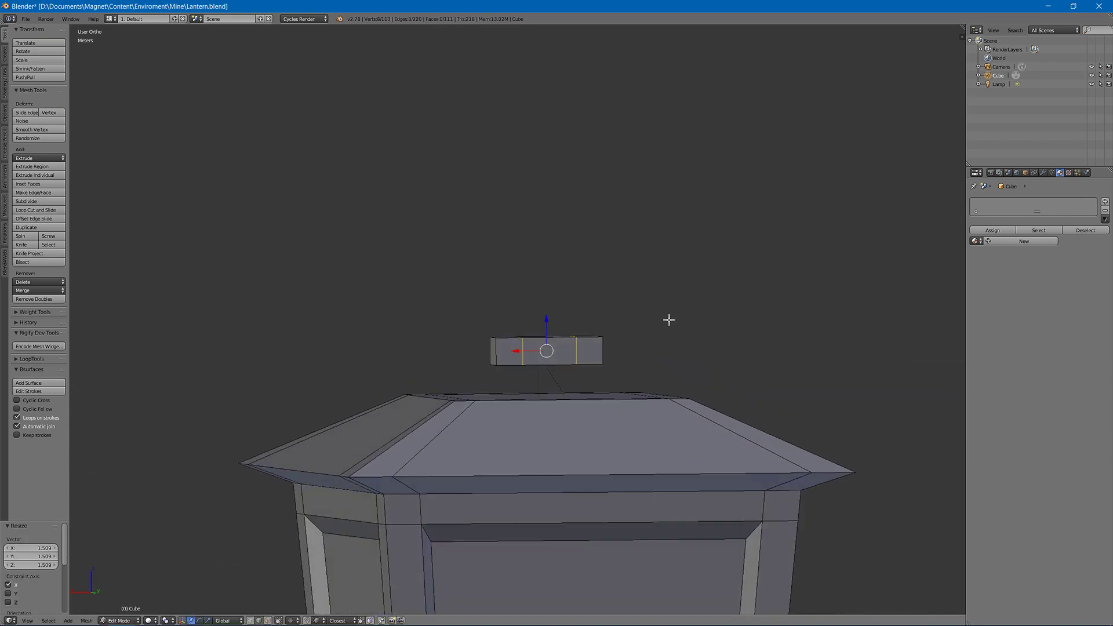
Step: Select the block's two bottom faces in face mode and extrude them down twice, 14.145cm
key("ctrl+Tab")
middle_click_drag(513, 356, 542, 346)
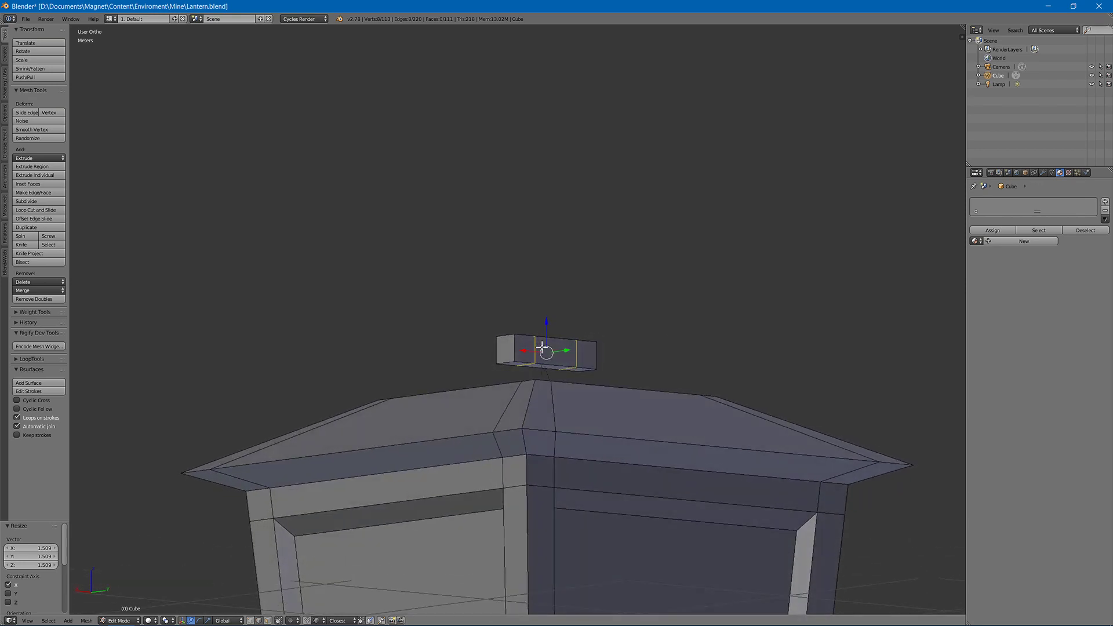
right_click(512, 364)
key("ctrl+Tab")
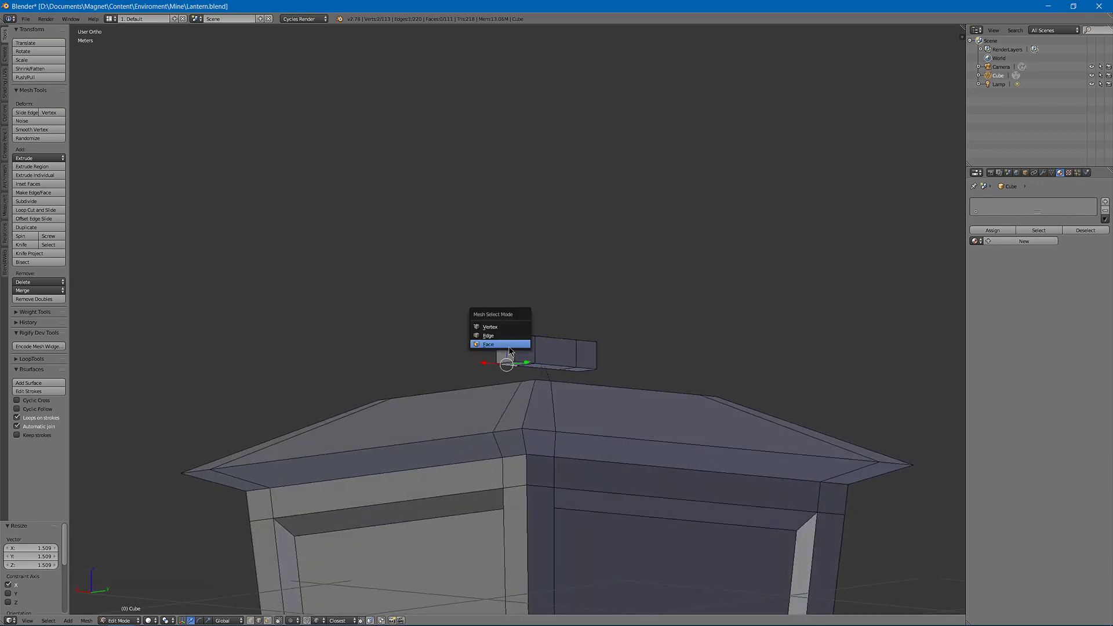
left_click(509, 348)
right_click(581, 370, "shift")
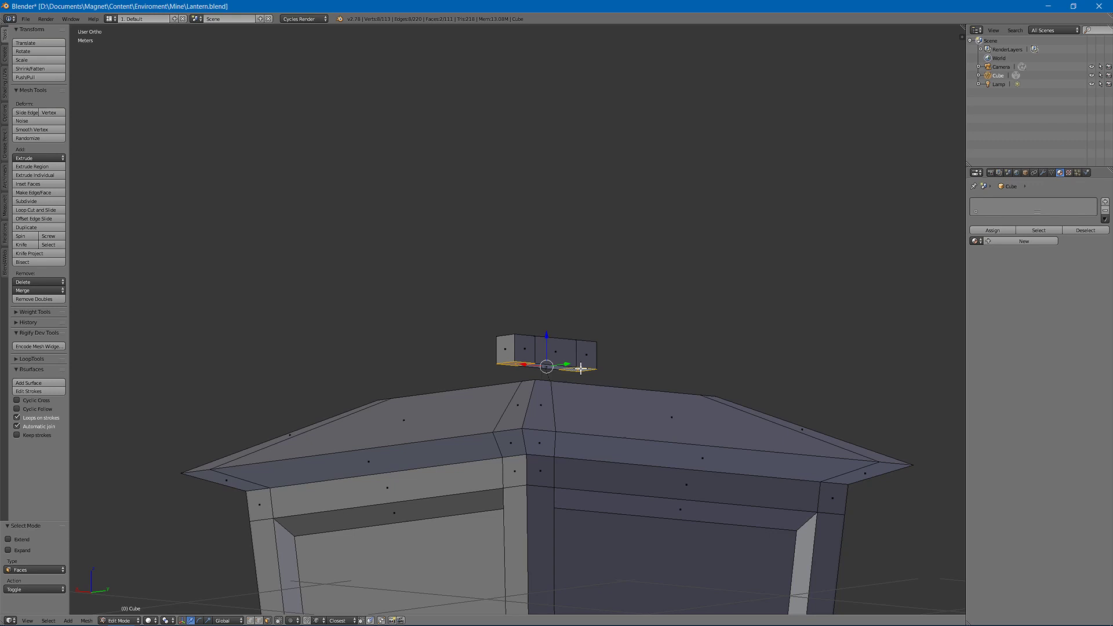
key("e")
left_click(547, 366)
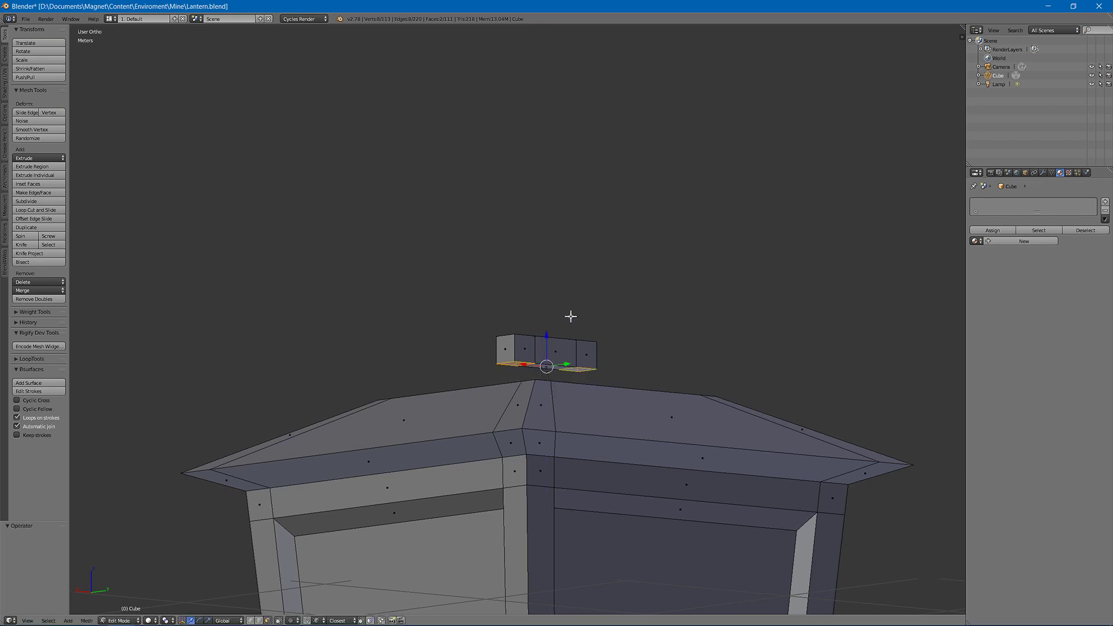
key("e")
left_click(578, 334)
middle_click_drag(578, 334, 548, 372)
Step: Lower the selected handle faces slightly along Z, then delete those faces
key("g")
key("z")
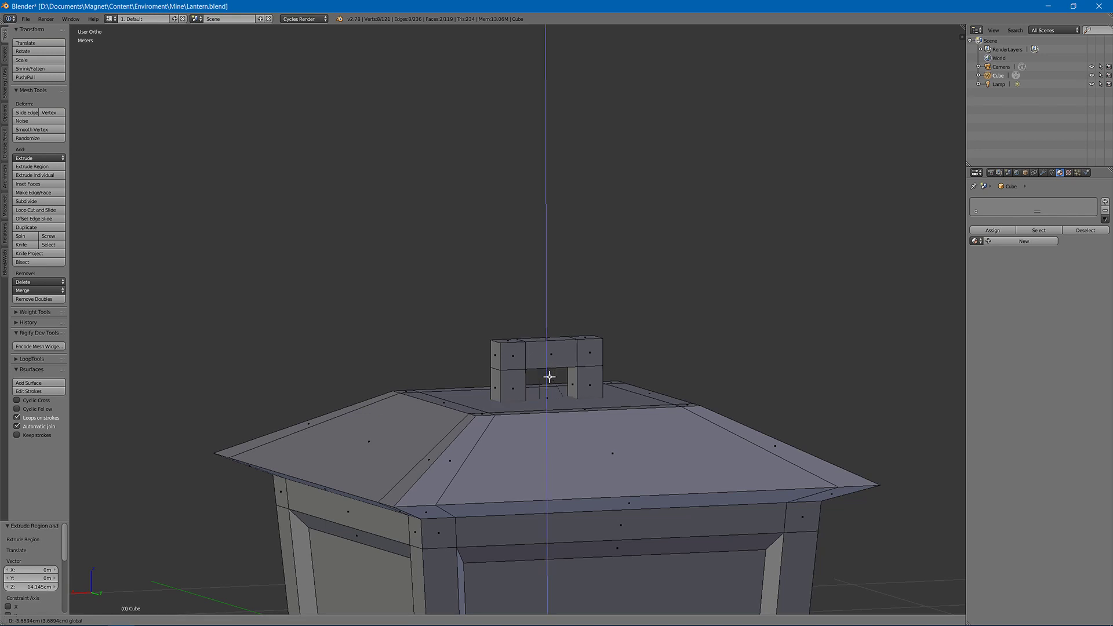
left_click(551, 376)
key("x")
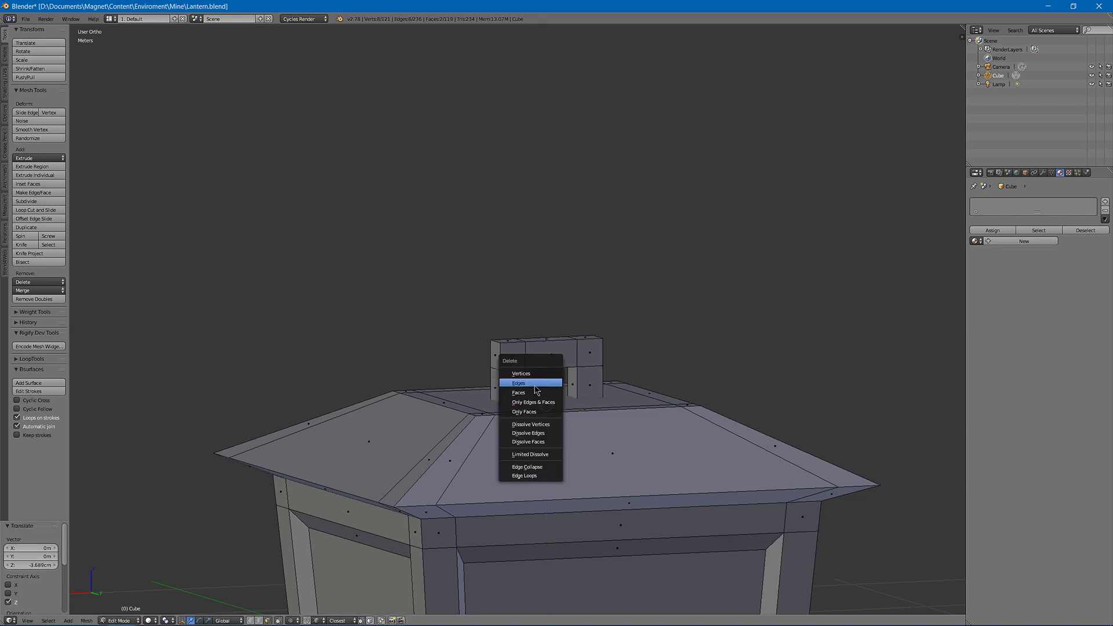
left_click(533, 392)
Step: Inspect the finished roof handle from several angles and return to Object Mode
middle_click_drag(548, 469, 576, 154, "shift")
key("Tab")
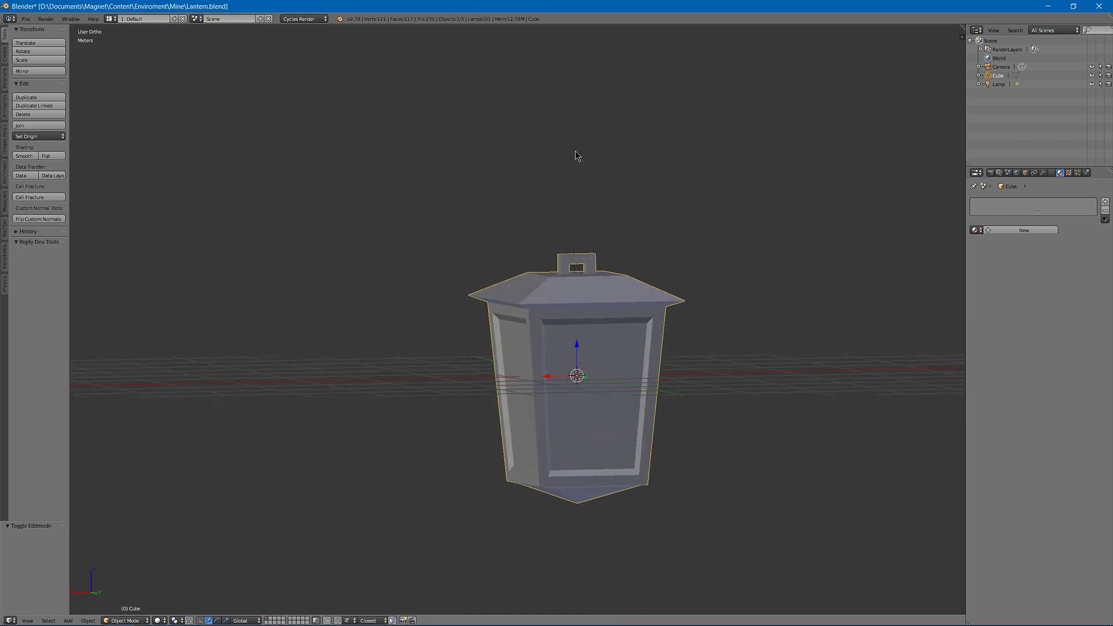
key("Tab")
scroll(566, 174, "up", 3)
scroll(536, 279, "up", 2)
scroll(535, 279, "up", 4)
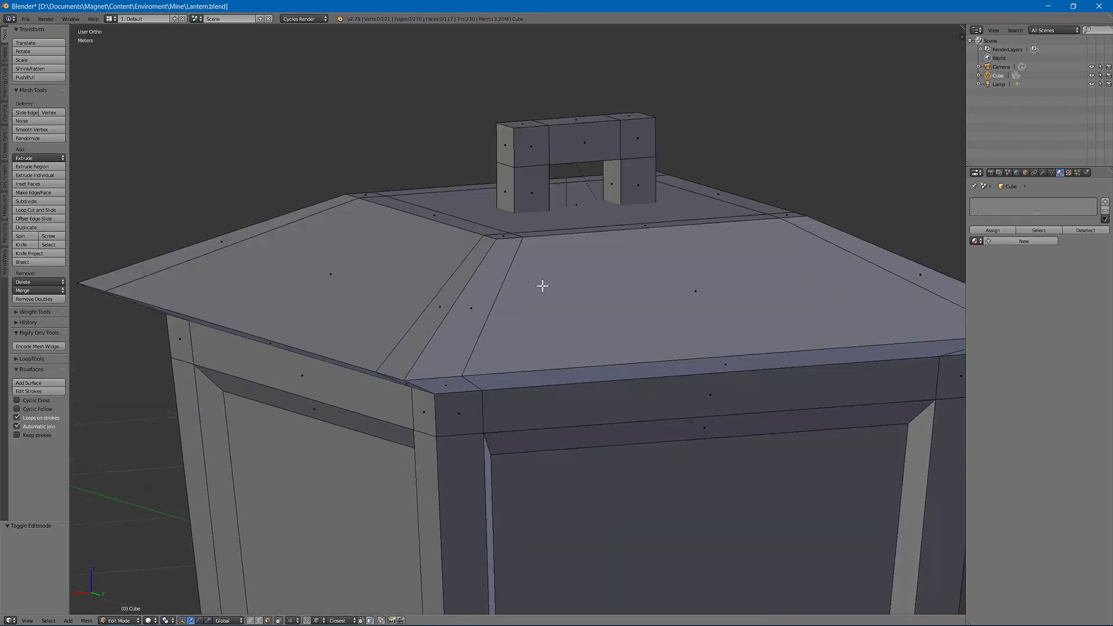
middle_click_drag(544, 286, 566, 415, "shift")
scroll(551, 400, "down", 3)
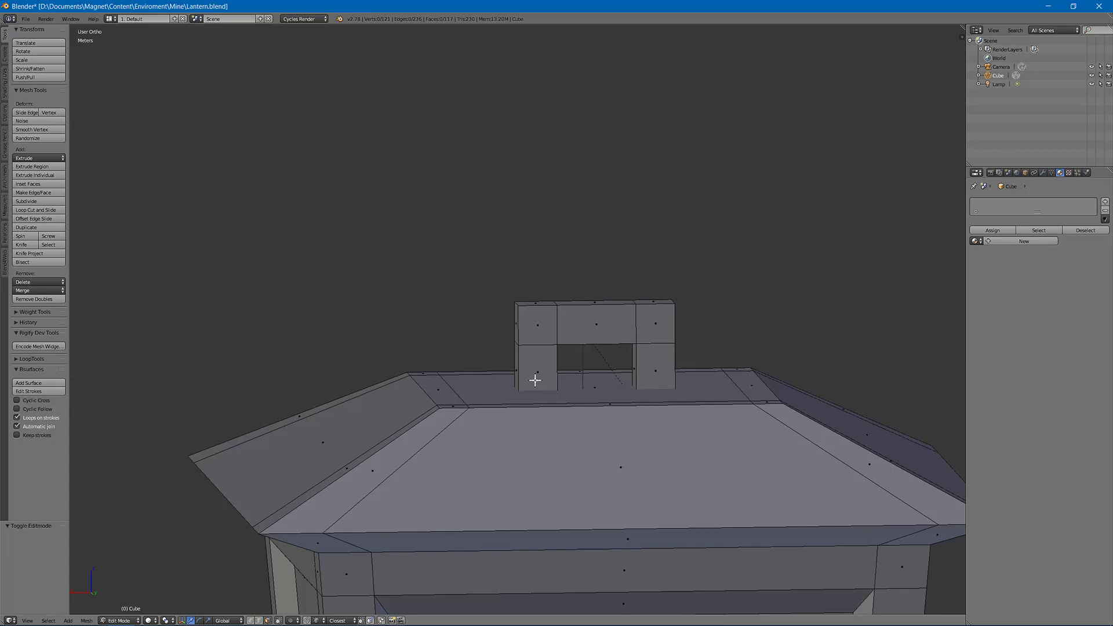
middle_click_drag(534, 377, 516, 152)
scroll(534, 107, "up", 4)
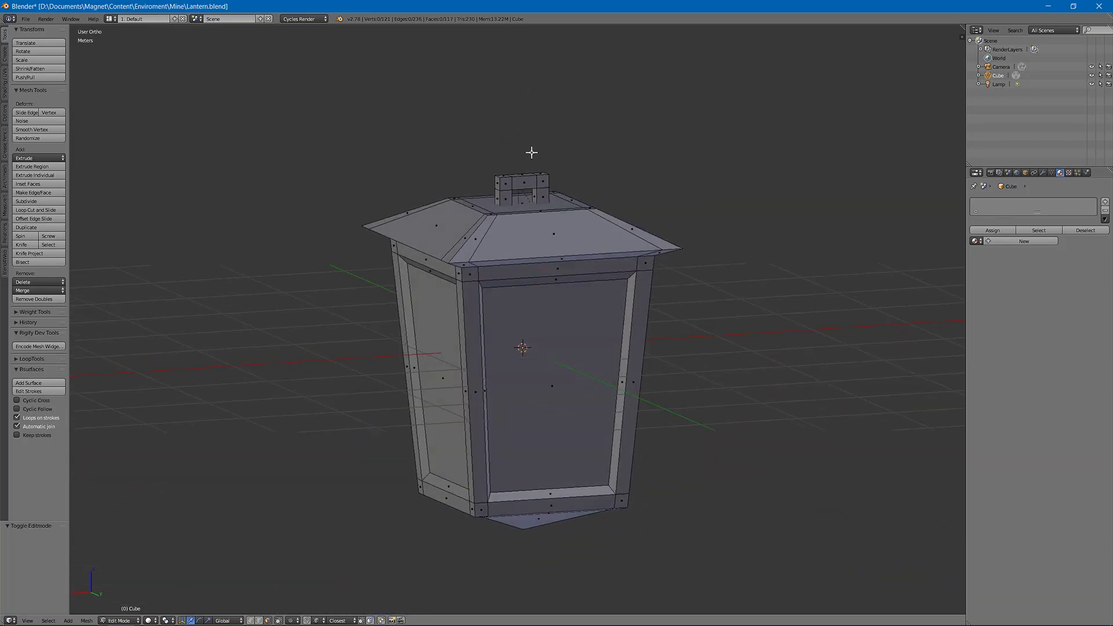
middle_click_drag(534, 106, 536, 156)
middle_click_drag(512, 110, 557, 345, "shift")
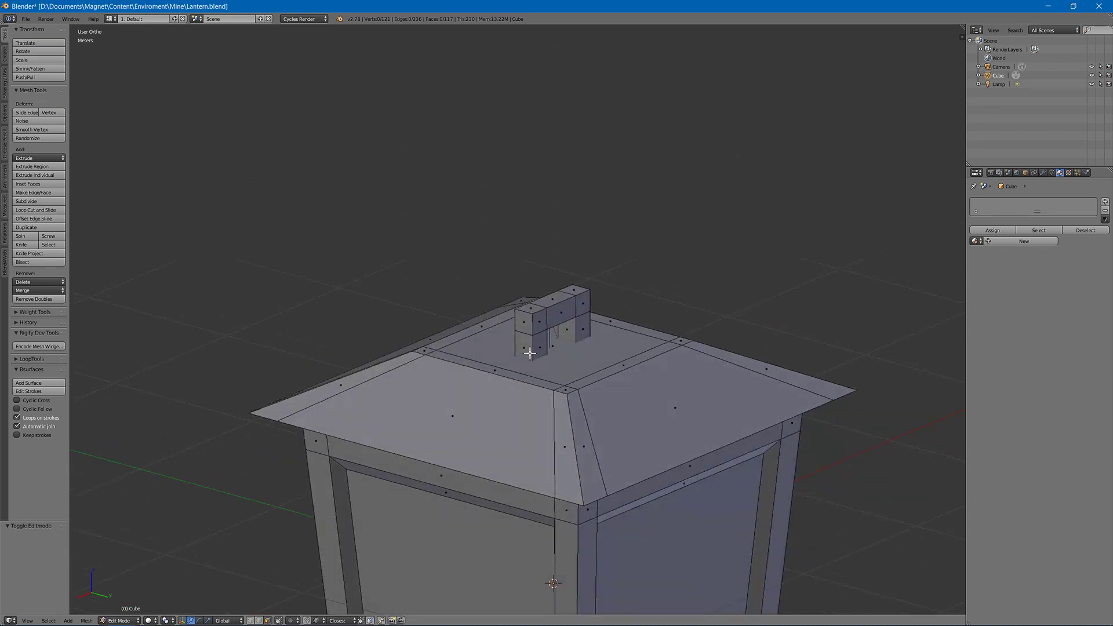
key("Tab")
scroll(530, 353, "down", 5)
middle_click_drag(492, 496, 508, 254, "shift")
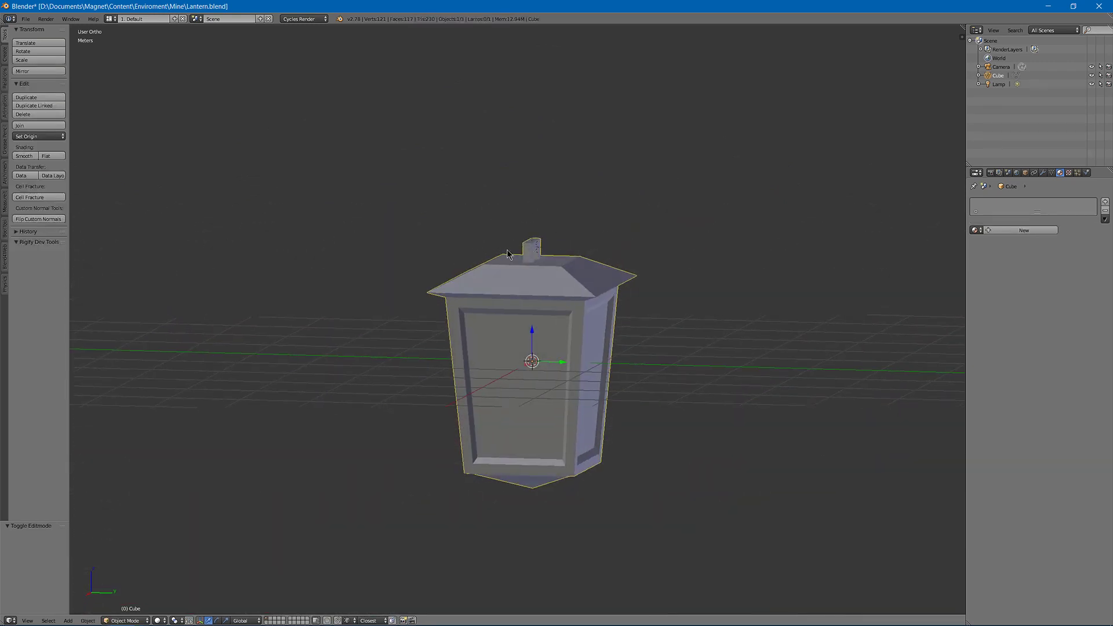
Step: Add a new cube and move it beside the lantern
scroll(519, 243, "up", 3)
key("shift+a")
mouse_move(518, 245)
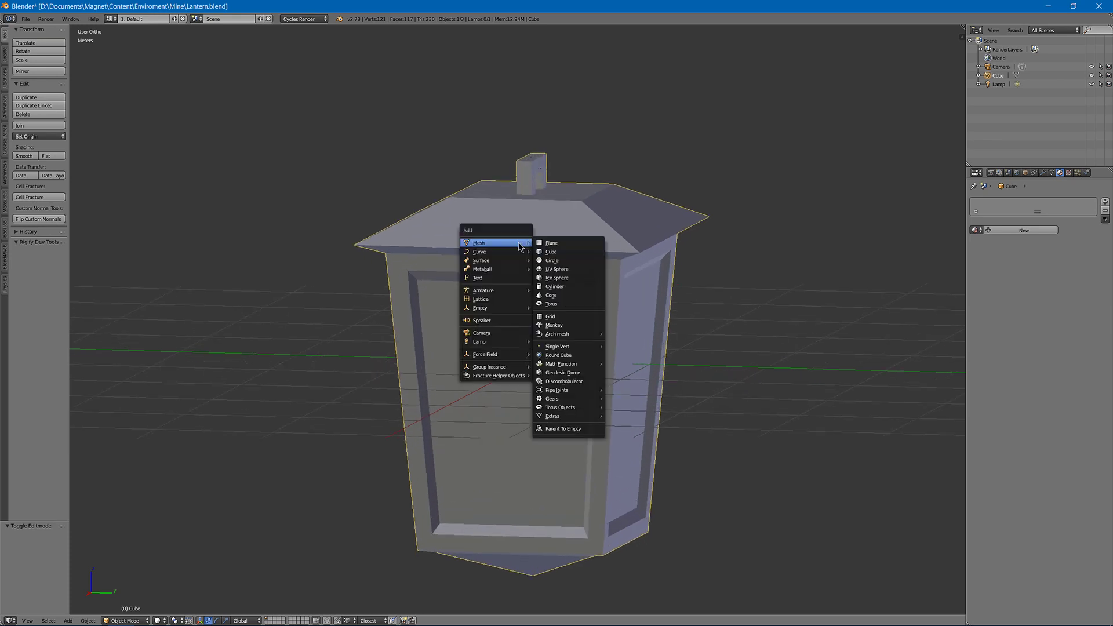
left_click(560, 253)
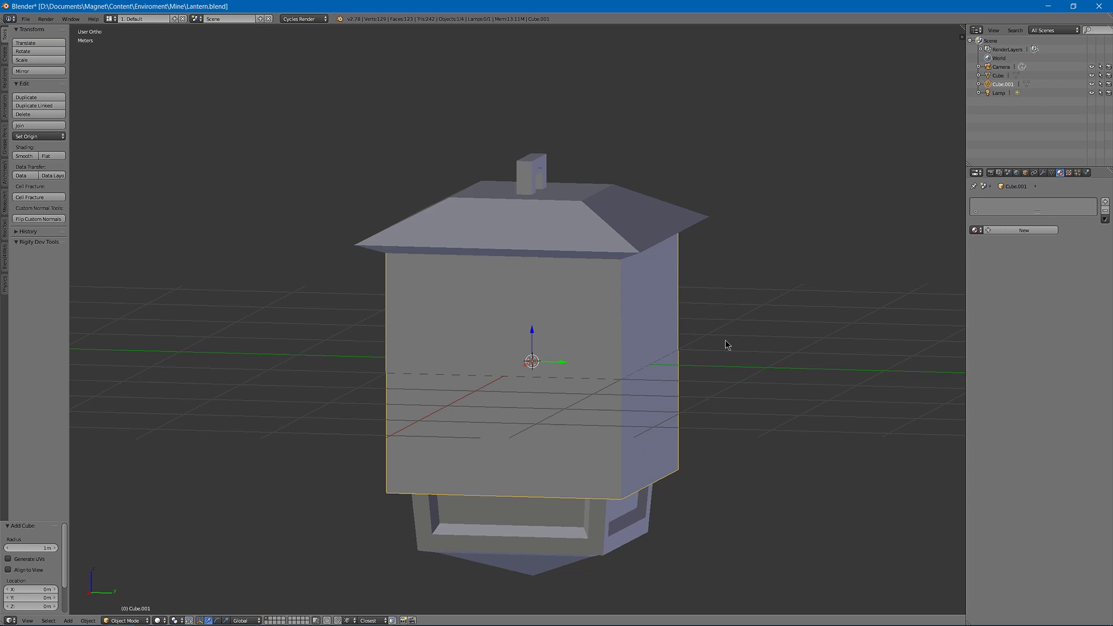
left_click_drag(562, 364, 364, 353)
left_click(414, 354)
Step: In Edit Mode, scale the cube along Y into a thin upright plate
key("Tab")
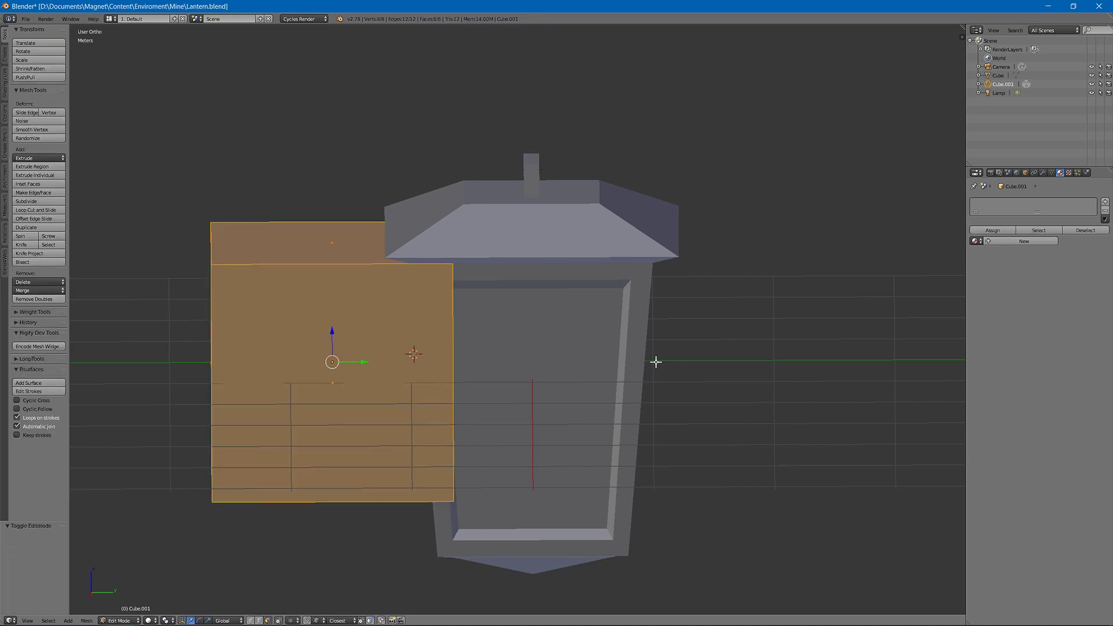
key("s")
key("y")
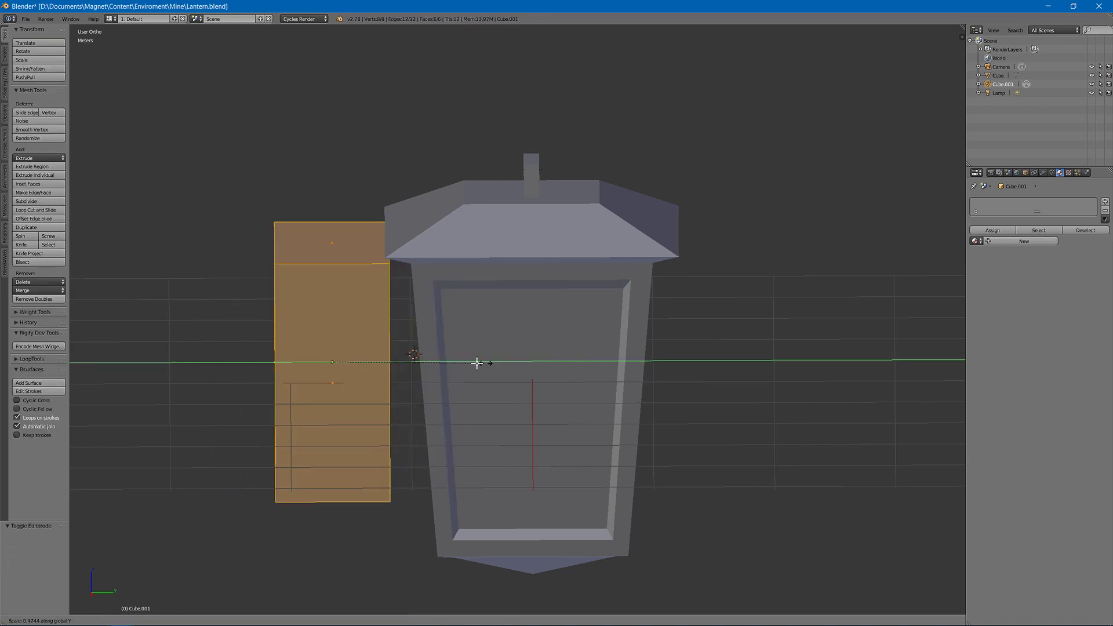
left_click(359, 358)
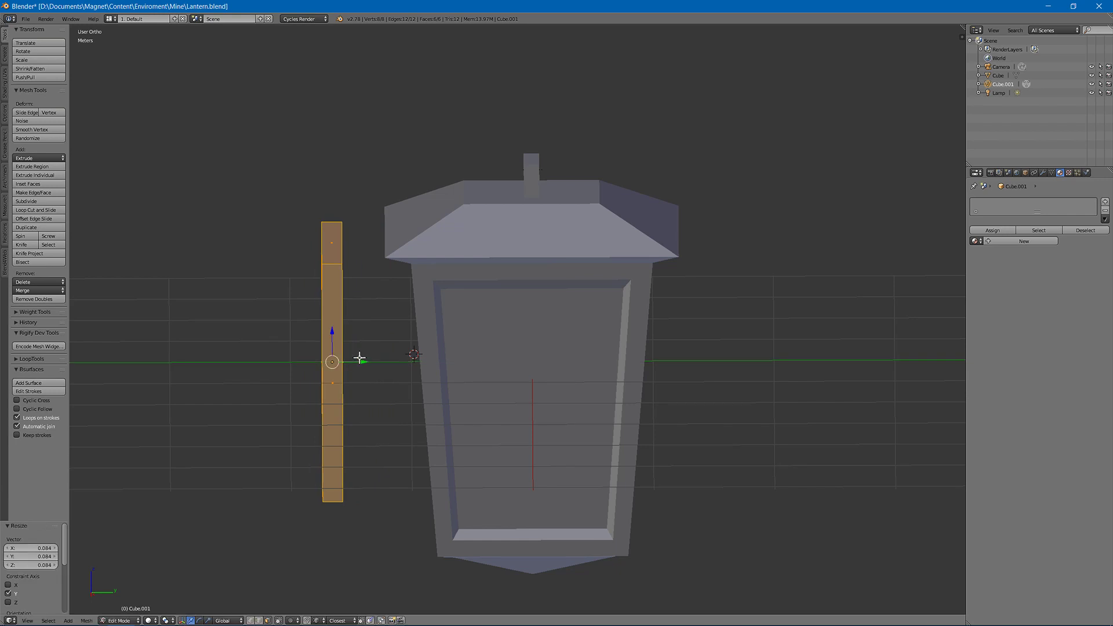
key("s")
key("y")
left_click(385, 365)
middle_click_drag(385, 365, 458, 307)
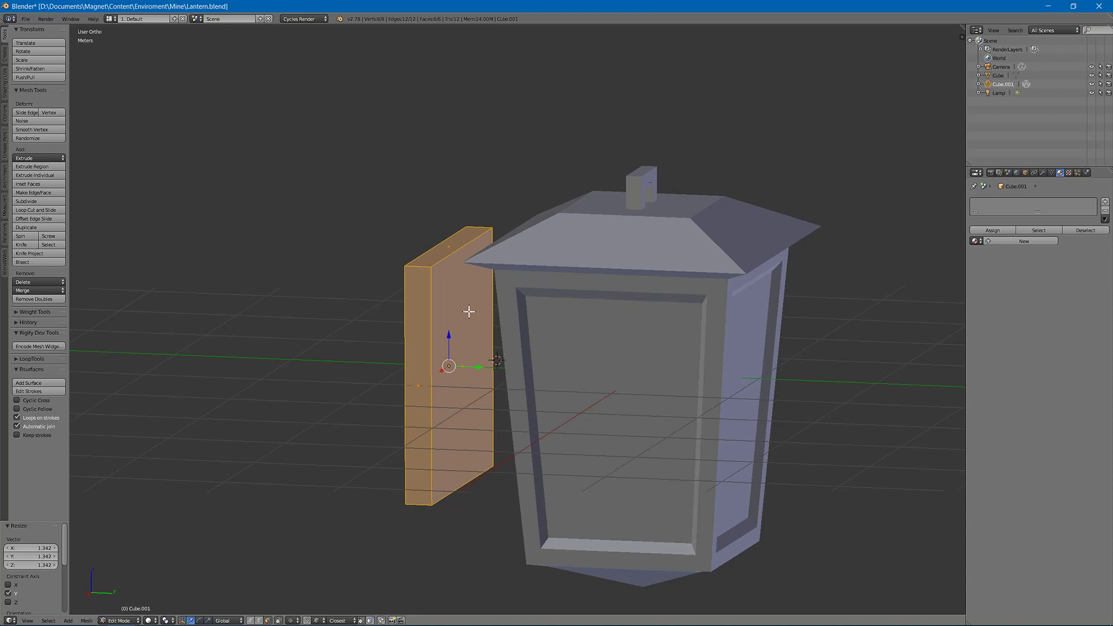
Step: Raise the plate 1.069 m along Z
key("g")
key("z")
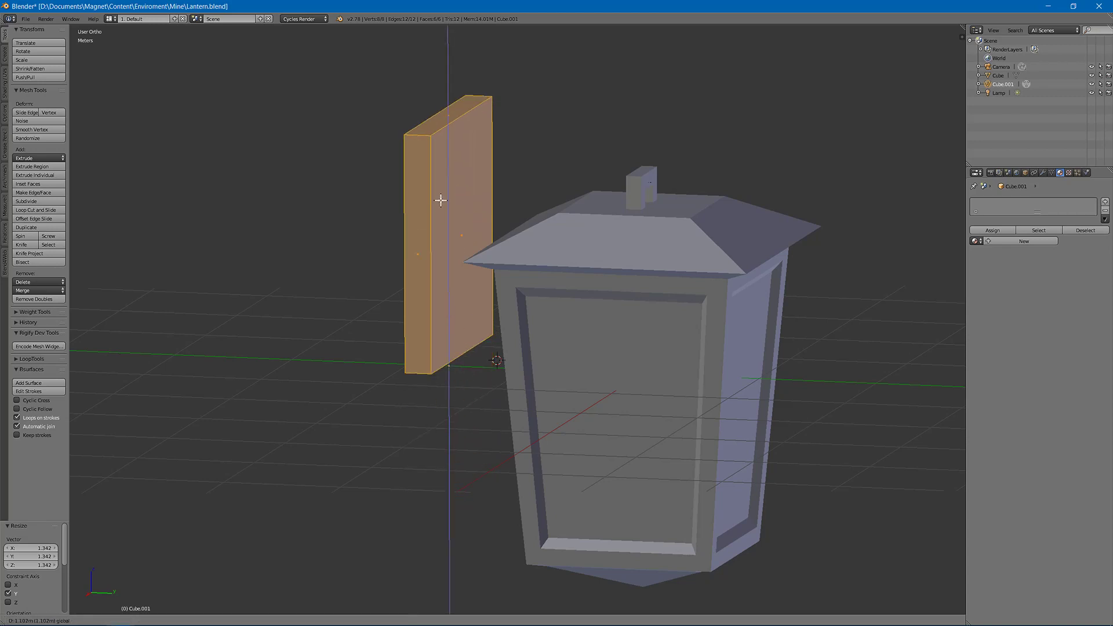
left_click(440, 204)
middle_click_drag(440, 204, 447, 236, "shift")
Step: Inset the plate's front face and raise the inset face vertically
right_click(447, 236)
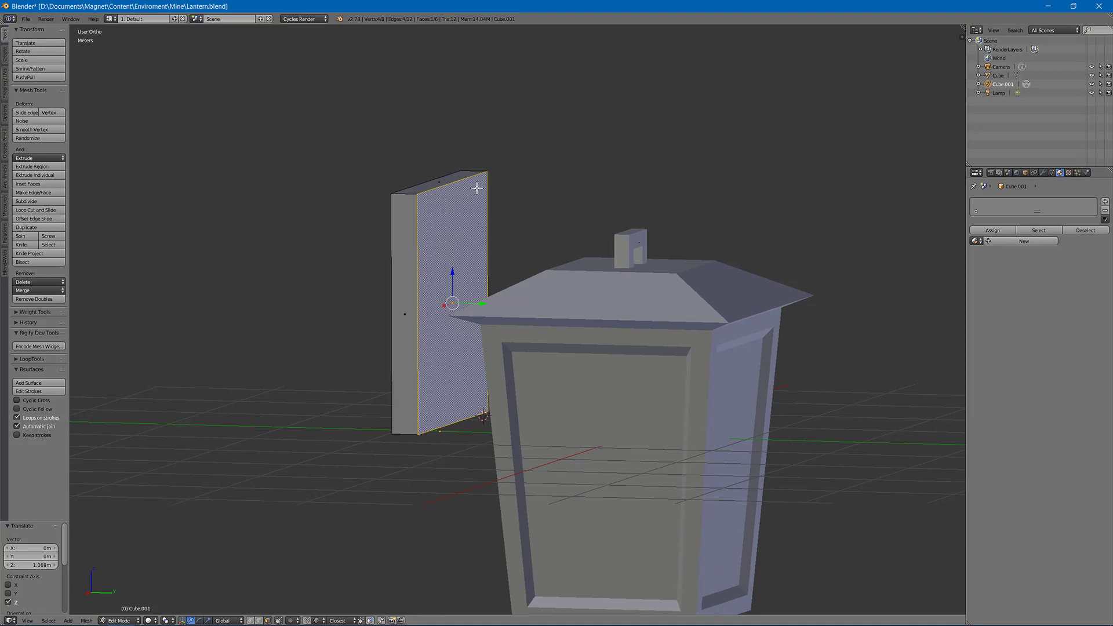
key("i")
left_click(552, 172)
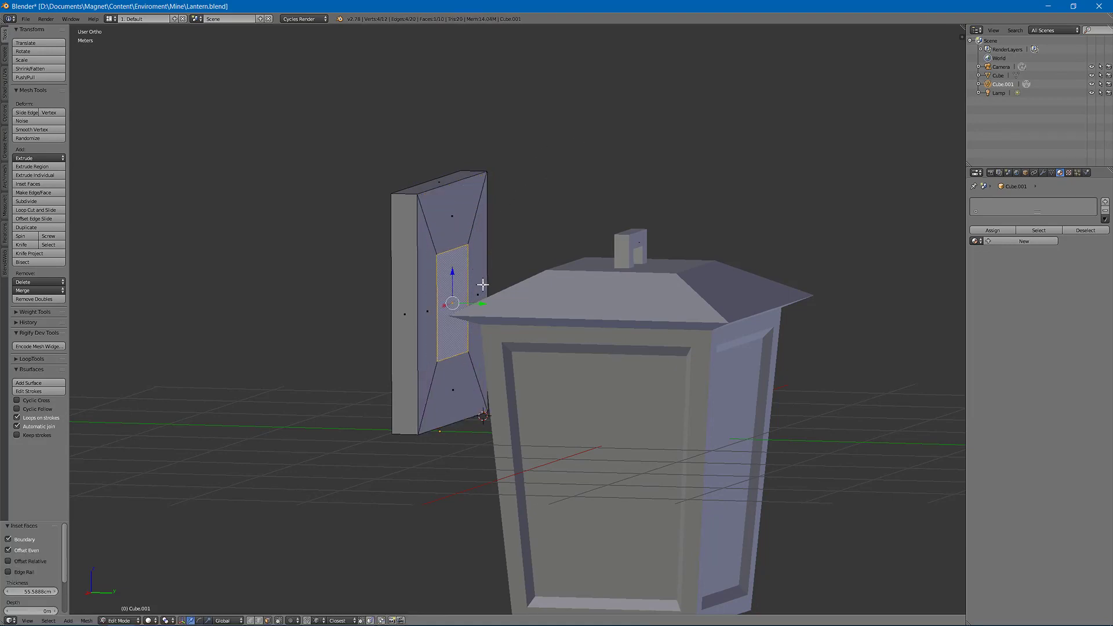
key("g")
key("z")
left_click(453, 255)
middle_click_drag(454, 255, 731, 166)
Step: Shrink and narrow the inset face along X, then adjust its height on Z
key("s")
left_click(662, 179)
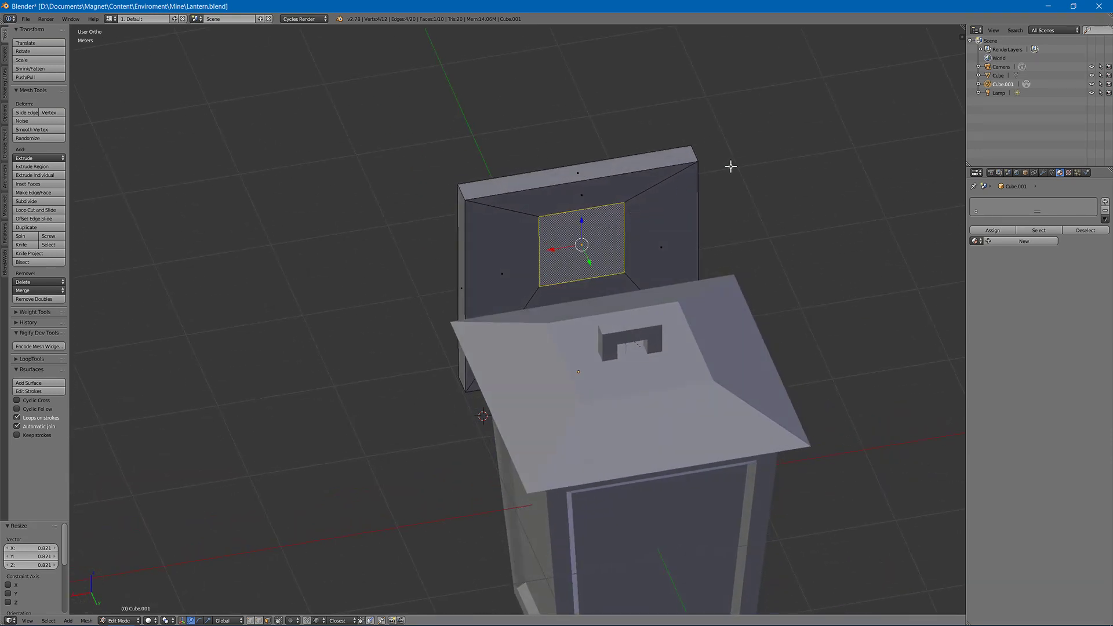
key("s")
key("x")
left_click(642, 180)
middle_click_drag(641, 179, 708, 149)
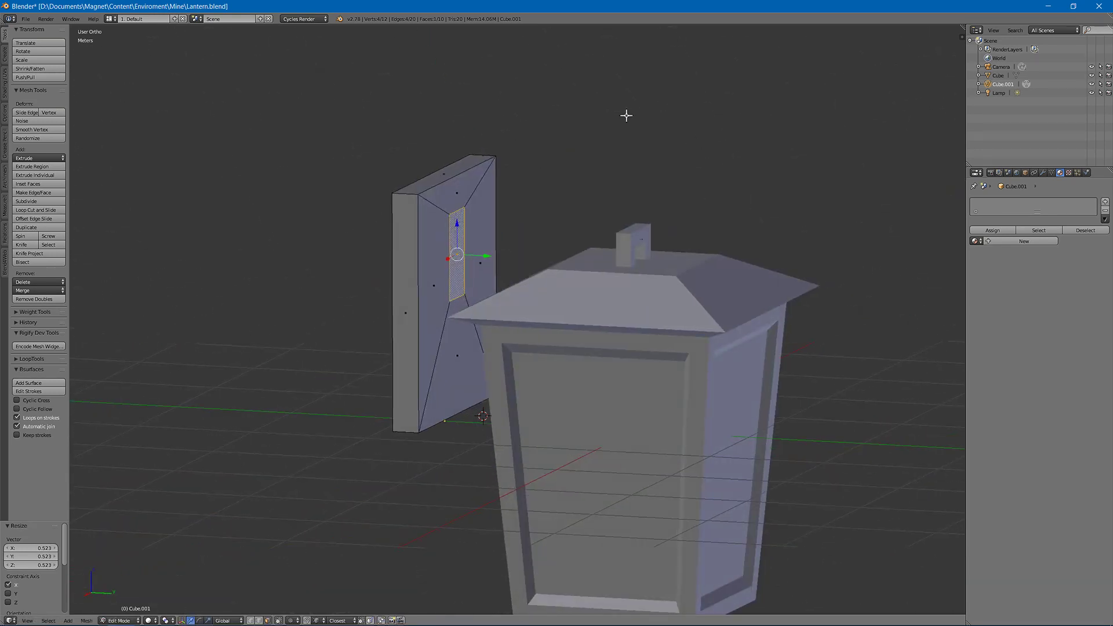
key("s")
left_click(582, 169)
middle_click_drag(508, 203, 531, 191)
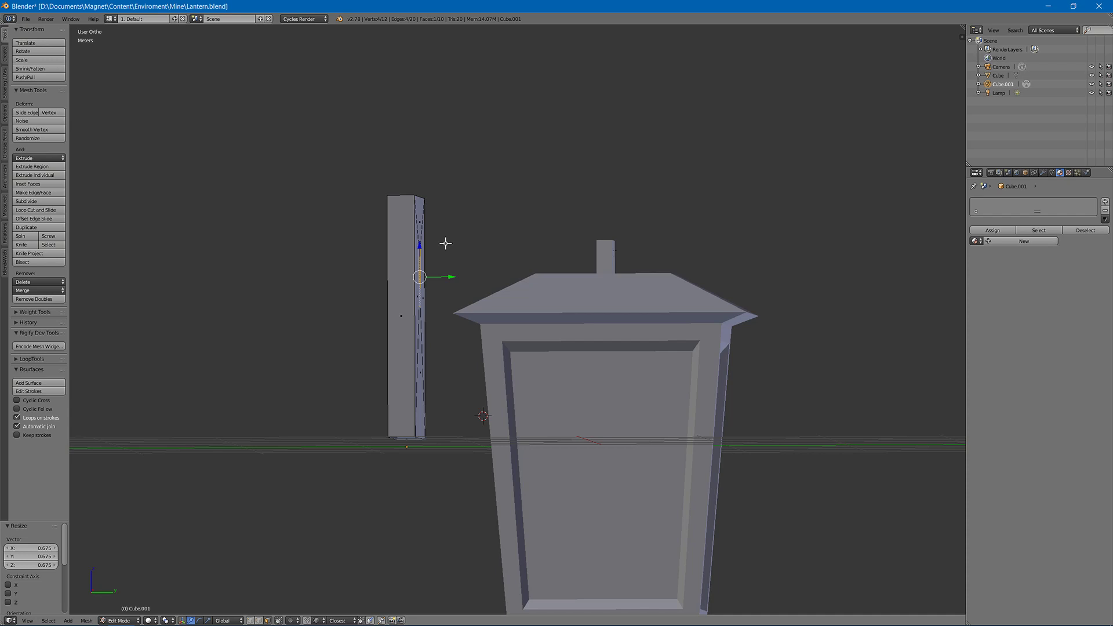
key("g")
key("z")
left_click(419, 247)
Step: Extrude the face into an arm and taper its tip to 0.452 along Z
key("e")
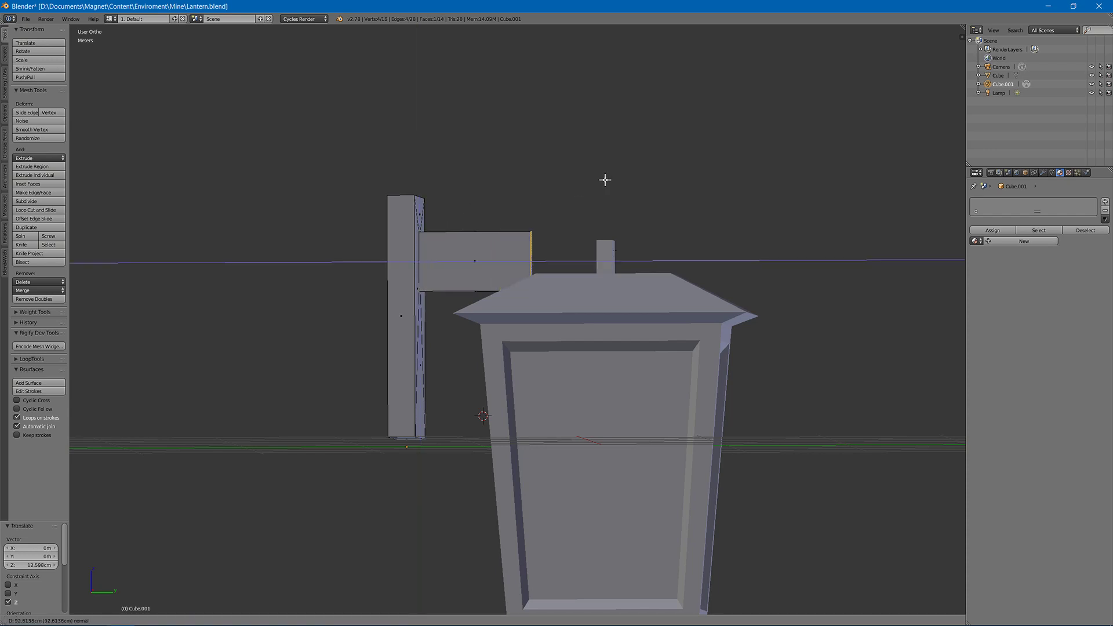
left_click(613, 180)
middle_click_drag(614, 180, 587, 190)
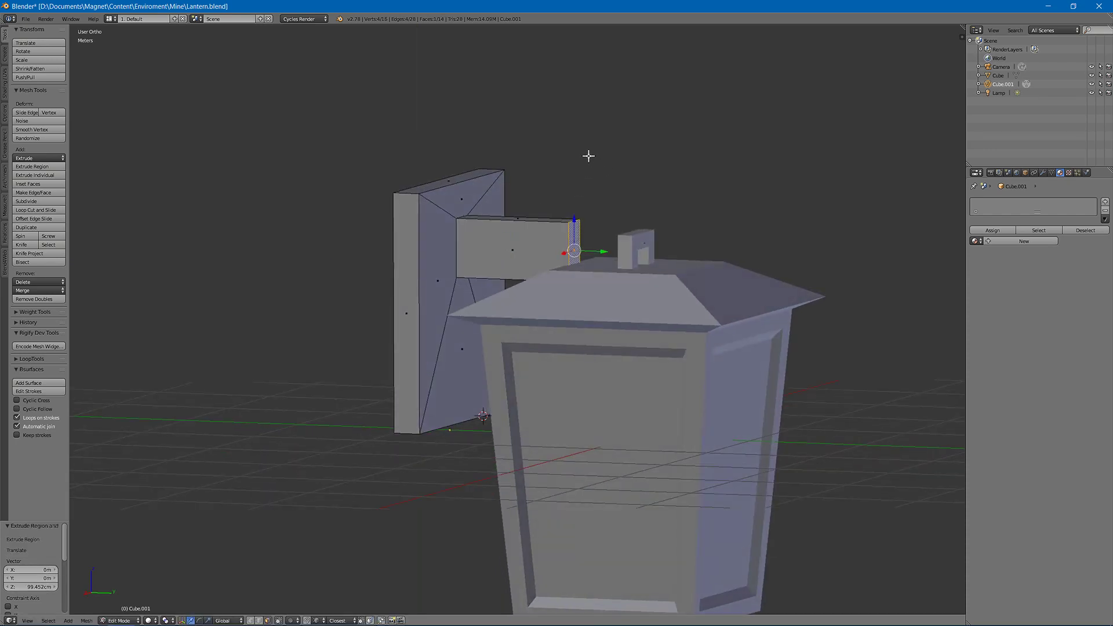
key("s")
key("z")
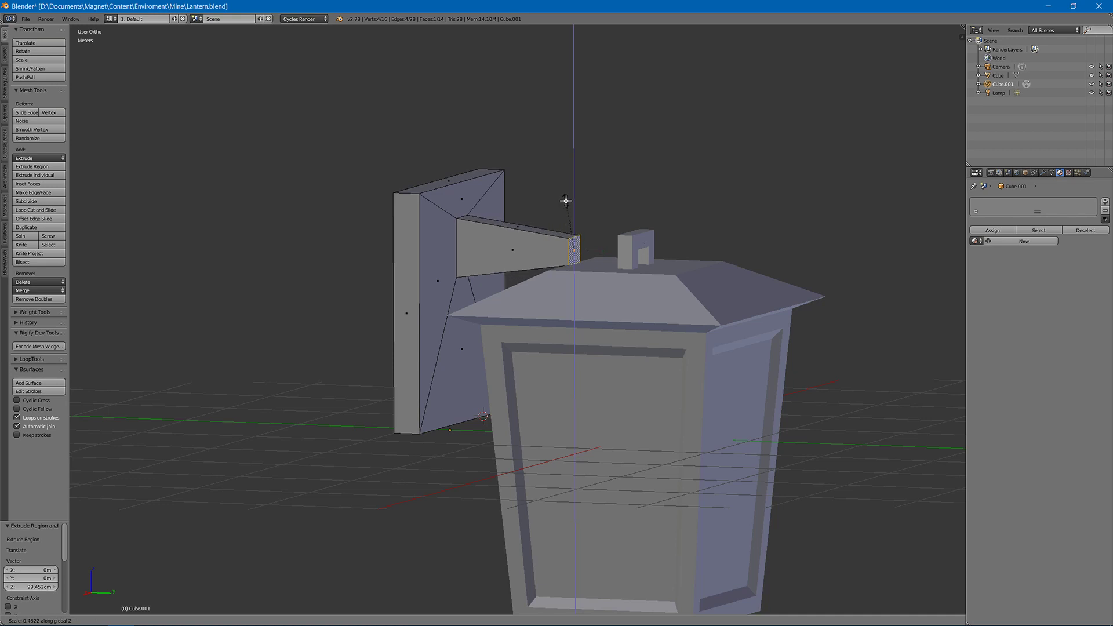
left_click(585, 243)
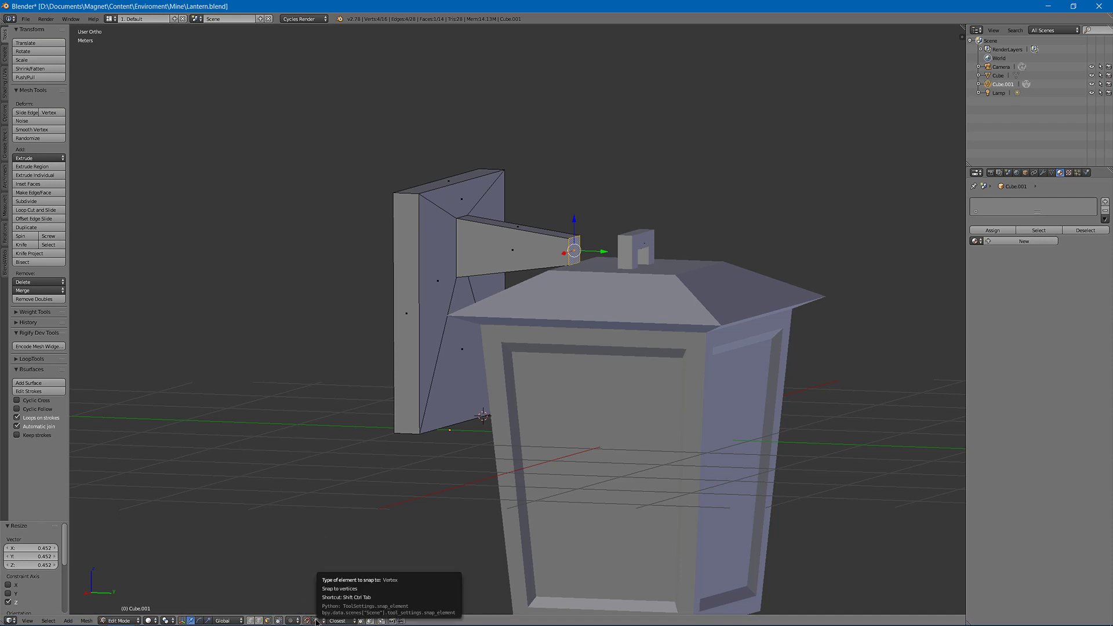
Step: Switch snapping to Vertex and raise the arm's end face 13.485 cm so its top runs level
key("ctrl+shift+Tab")
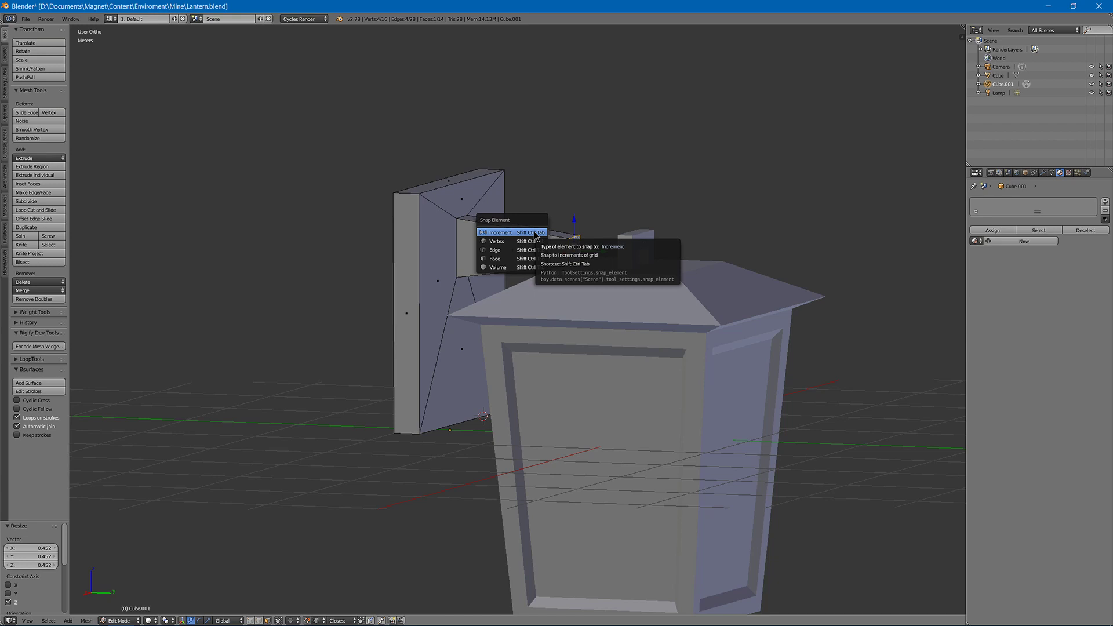
left_click(535, 234)
left_click_drag(569, 233, 454, 217)
key("ctrl+shift+Tab")
left_click(565, 207)
middle_click_drag(486, 209, 551, 204)
Step: Extrude the arm's end face further out over the lantern's roof handle
key("e")
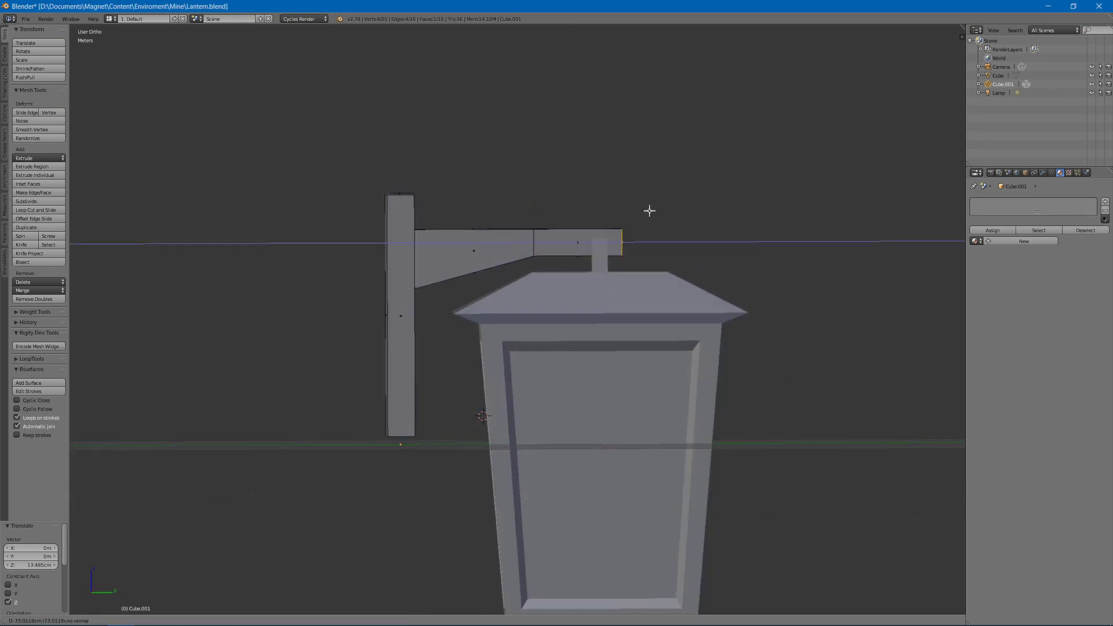
left_click(656, 209)
middle_click_drag(636, 204, 584, 208)
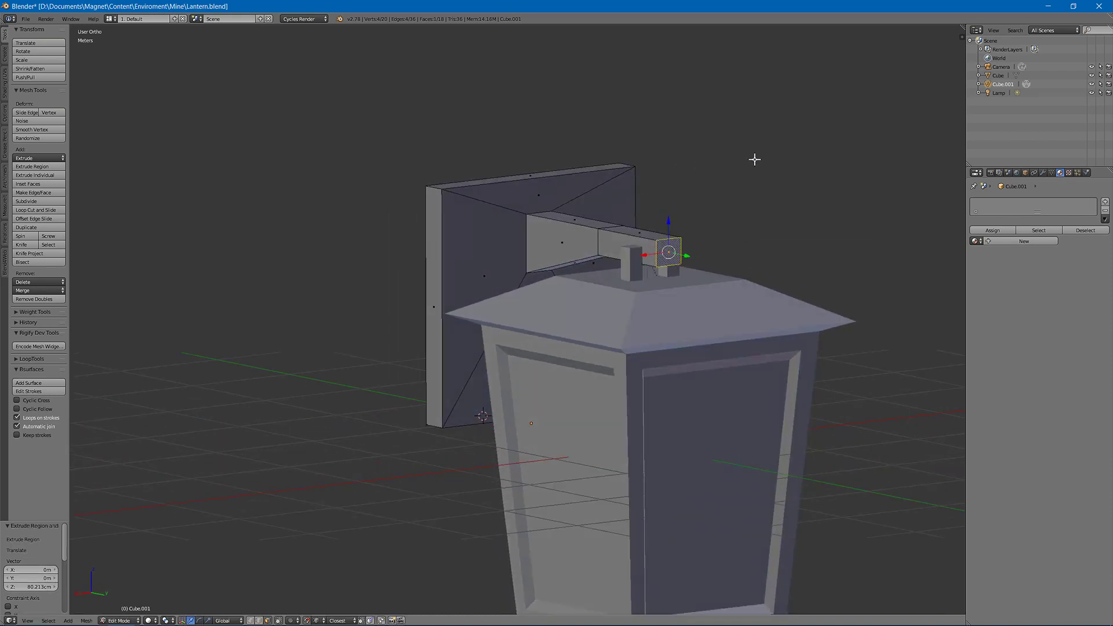
middle_click_drag(753, 158, 655, 159)
Step: Back in Object Mode, select the lantern body and enter its Edit Mode
key("Tab")
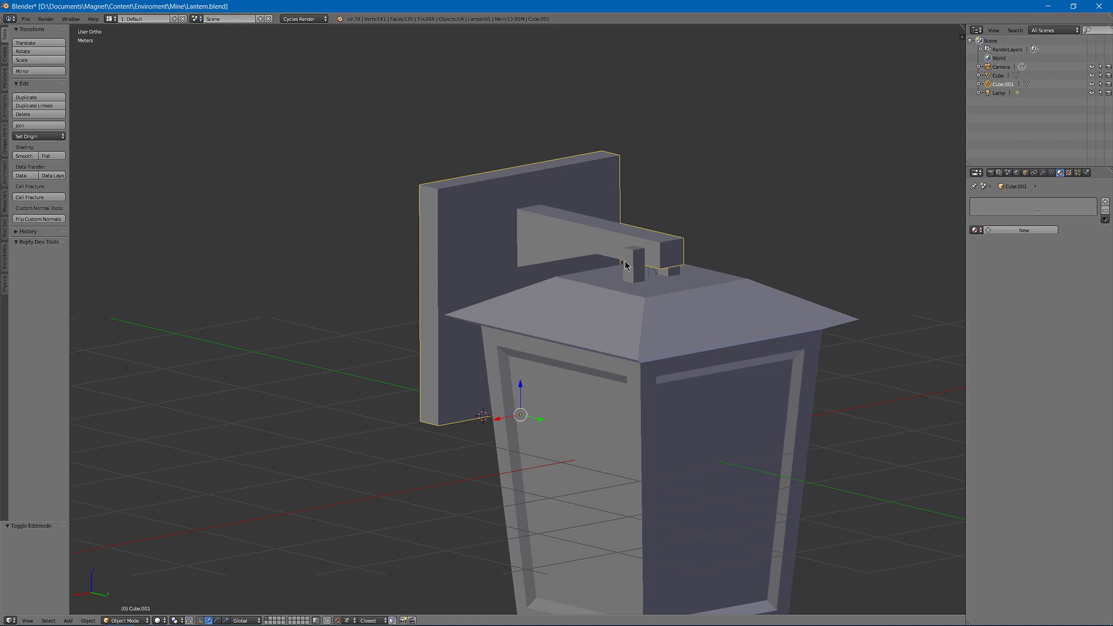
right_click(628, 260)
key("Tab")
Step: Select the U-shaped roof handle, resize it, and raise it slightly
scroll(710, 172, "up", 3)
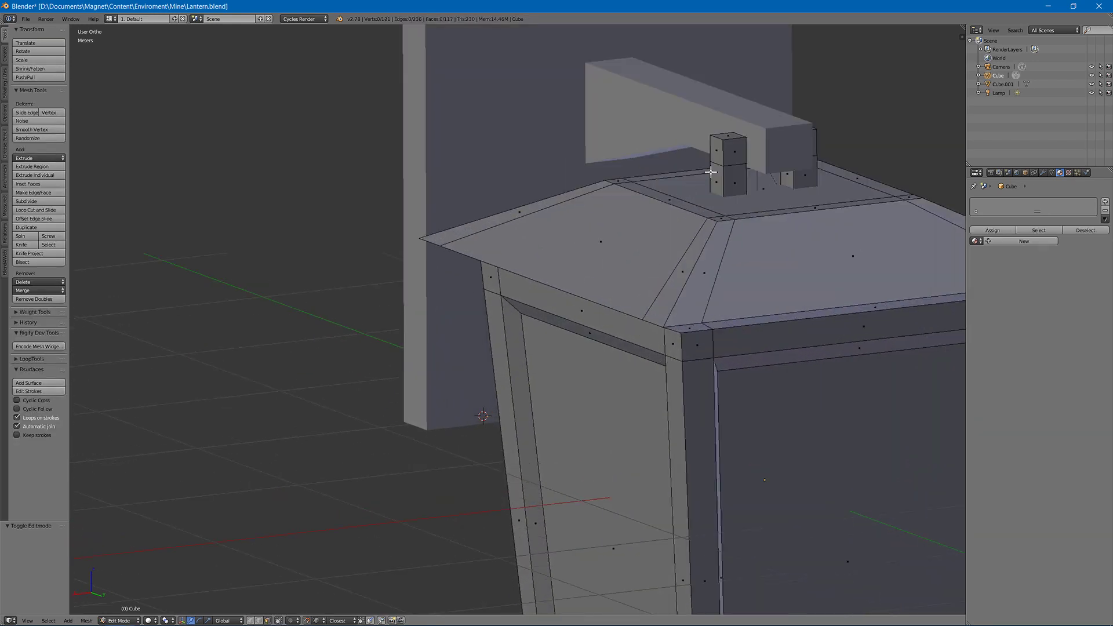
key("l")
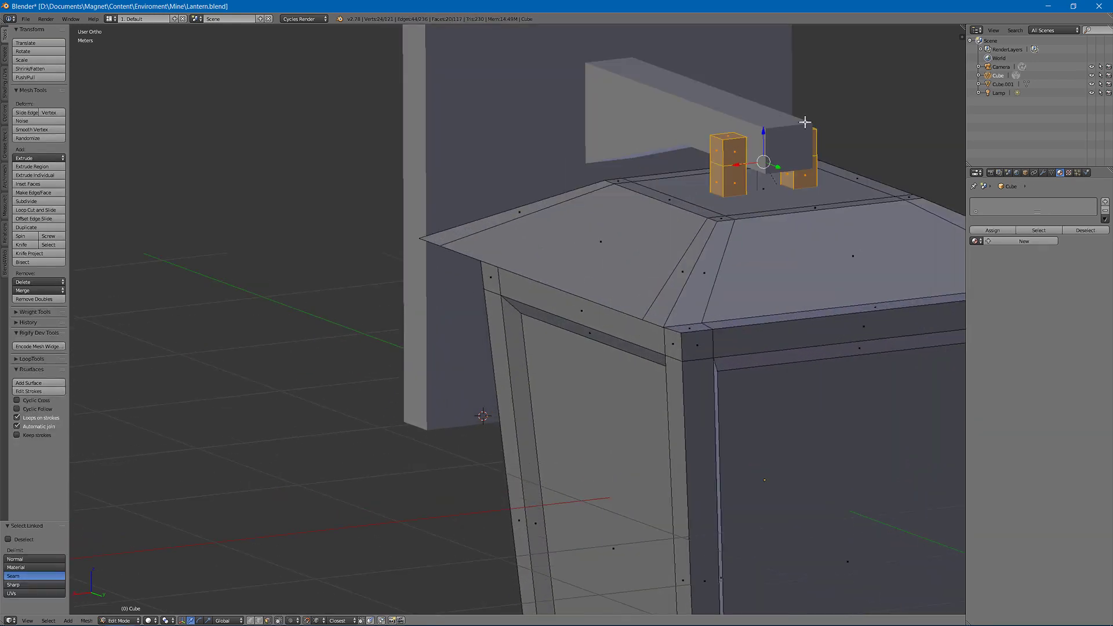
key("s")
left_click(851, 78)
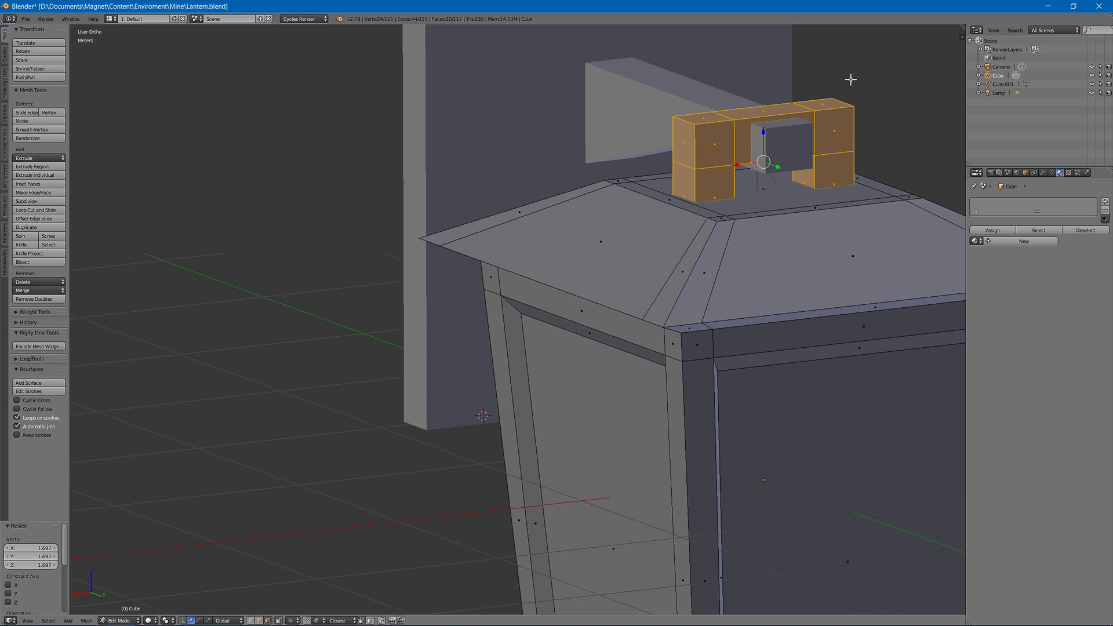
middle_click_drag(843, 91, 768, 75)
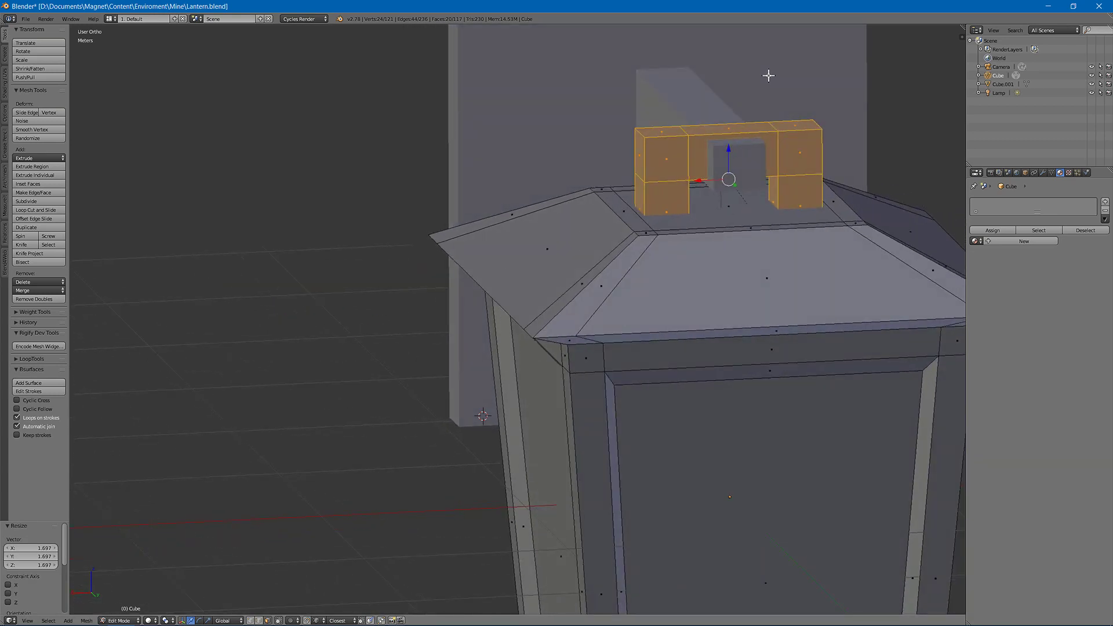
left_click_drag(723, 153, 719, 105)
middle_click_drag(718, 105, 706, 92)
key("s")
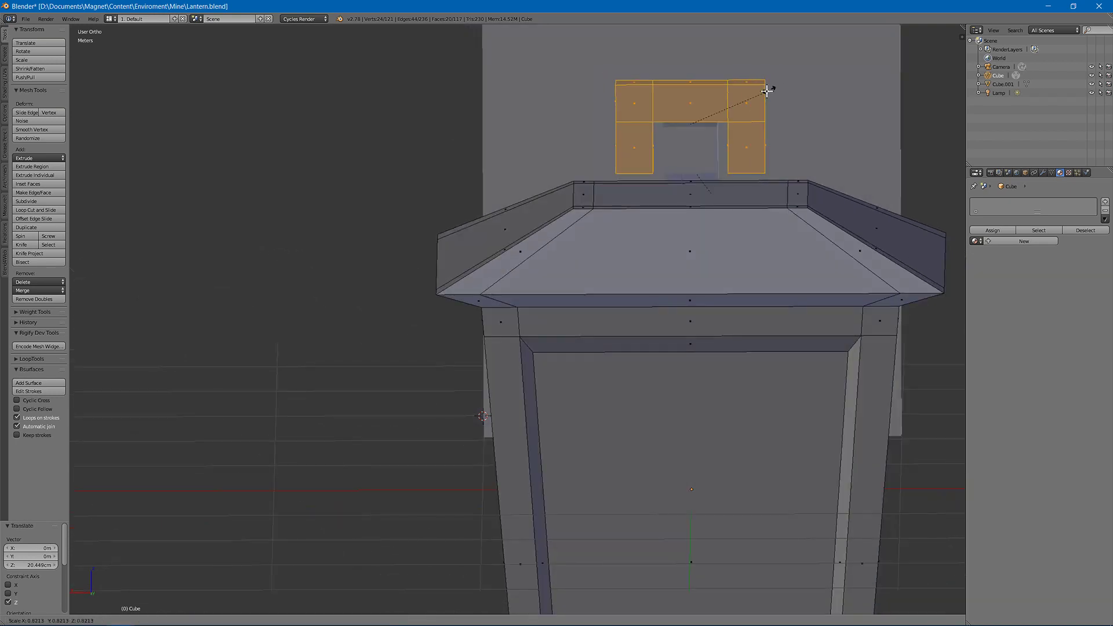
left_click(768, 92)
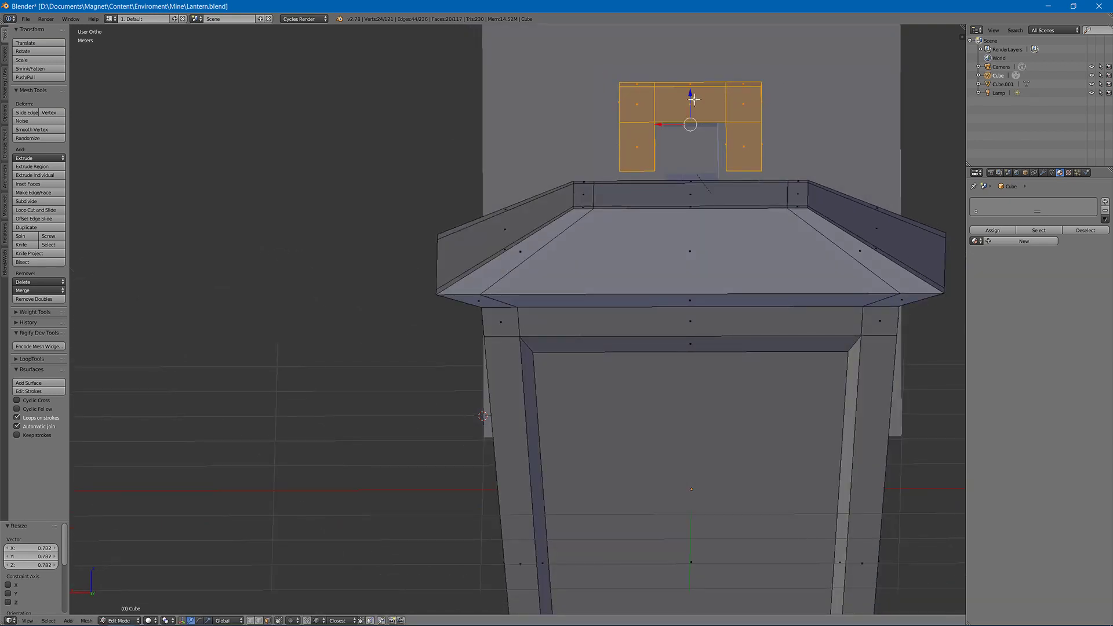
left_click_drag(693, 96, 690, 91)
Step: Select both legs' bottom edge loops in edge mode and lengthen the legs downward
key("ctrl+Tab")
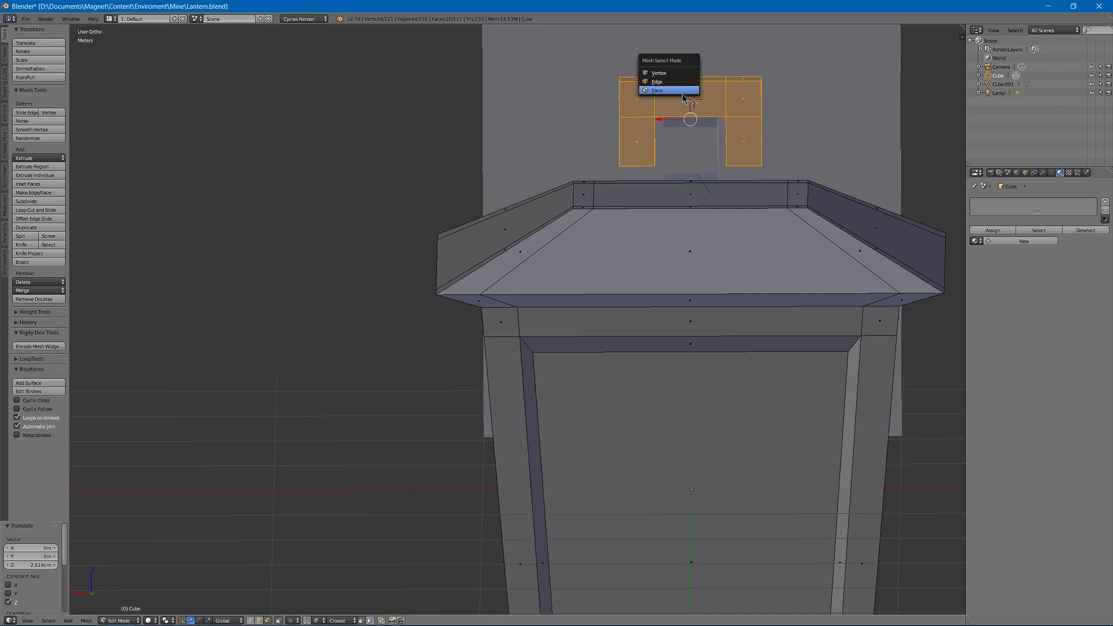
middle_click_drag(685, 98, 708, 95)
key("ctrl+Tab")
left_click(670, 92)
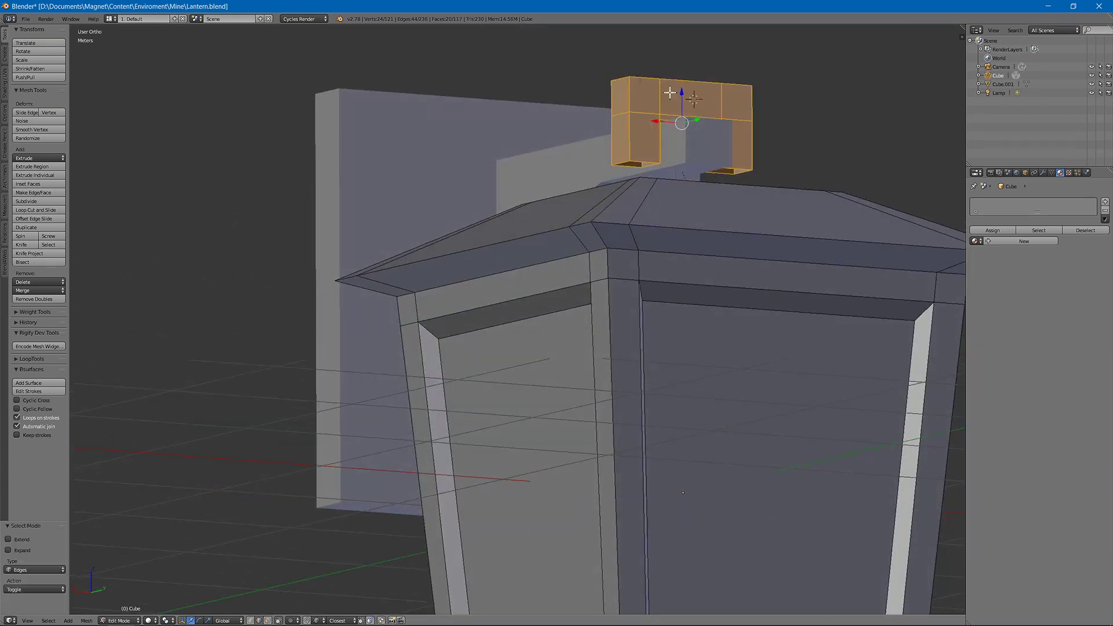
right_click(643, 158, "alt")
right_click(736, 164, "alt+shift")
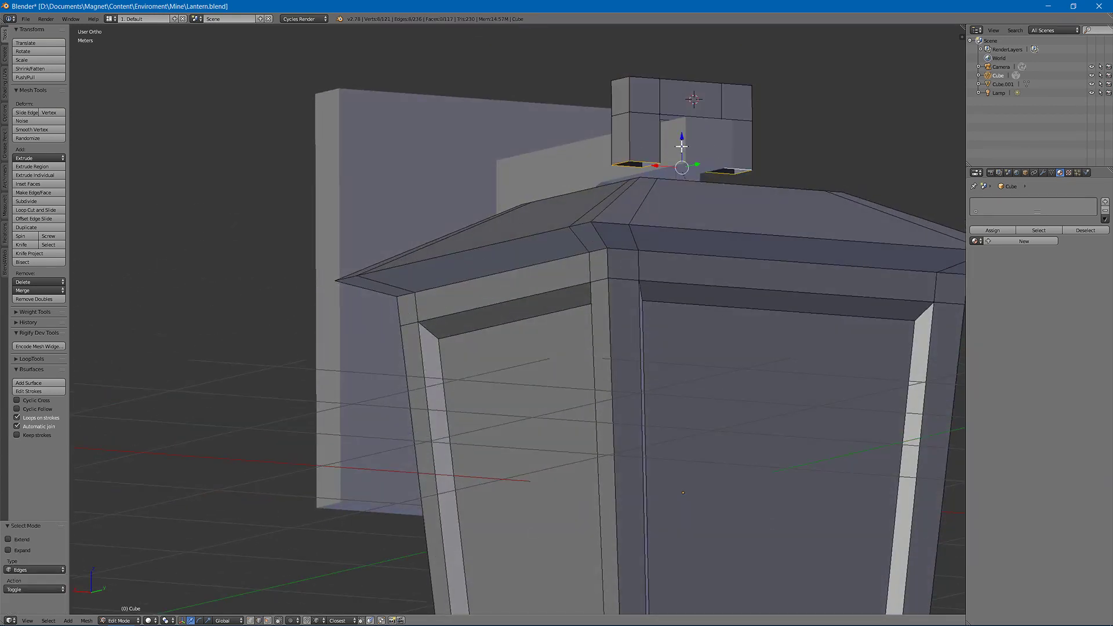
left_click_drag(682, 146, 682, 157)
middle_click_drag(681, 157, 682, 165)
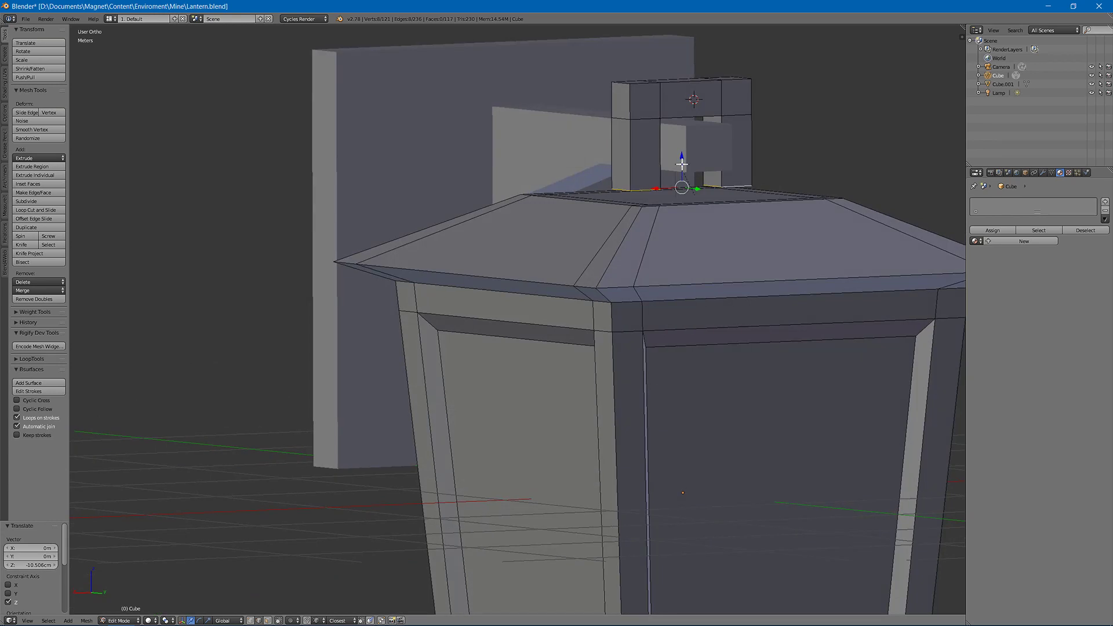
left_click_drag(679, 155, 677, 145)
middle_click_drag(677, 145, 677, 145)
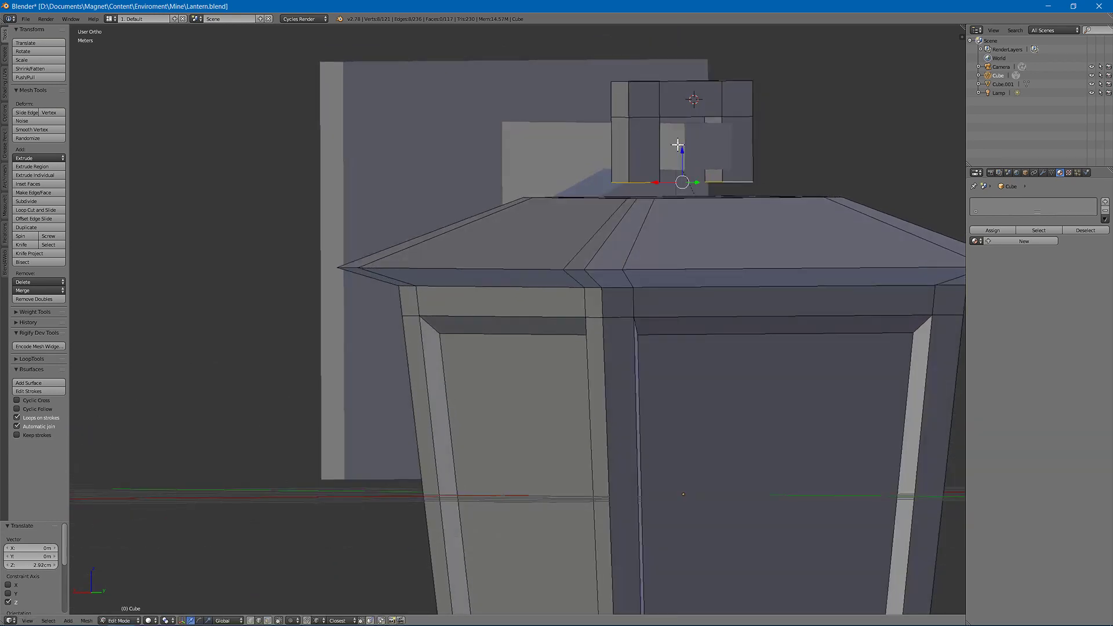
Step: Lower the whole U piece onto the roof, then exit to Object Mode and select the wall bracket
key("l")
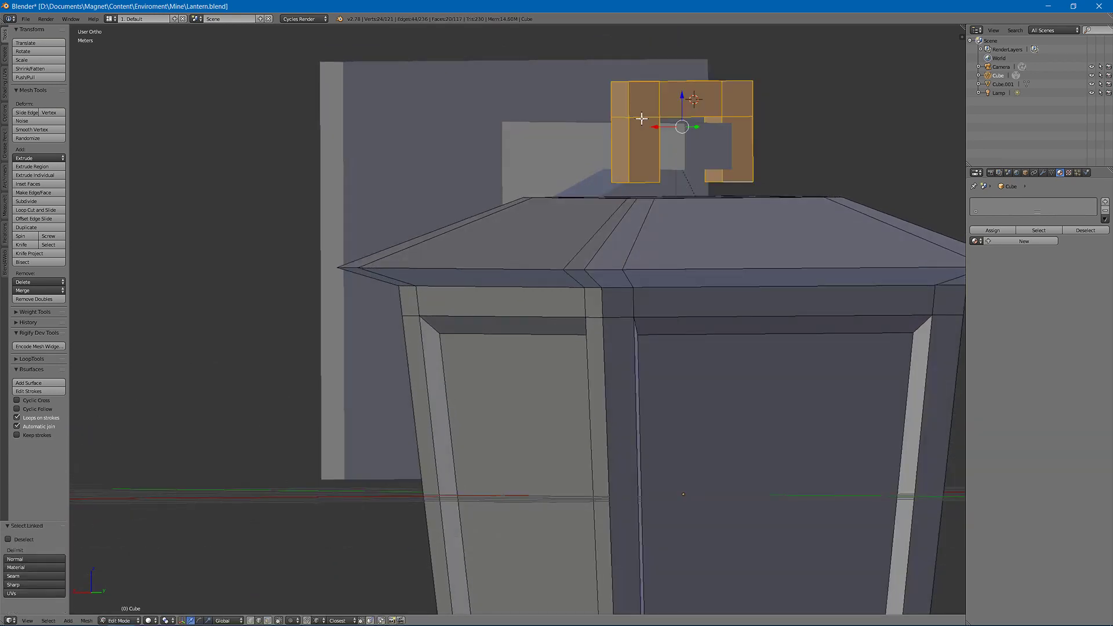
left_click_drag(682, 101, 682, 122)
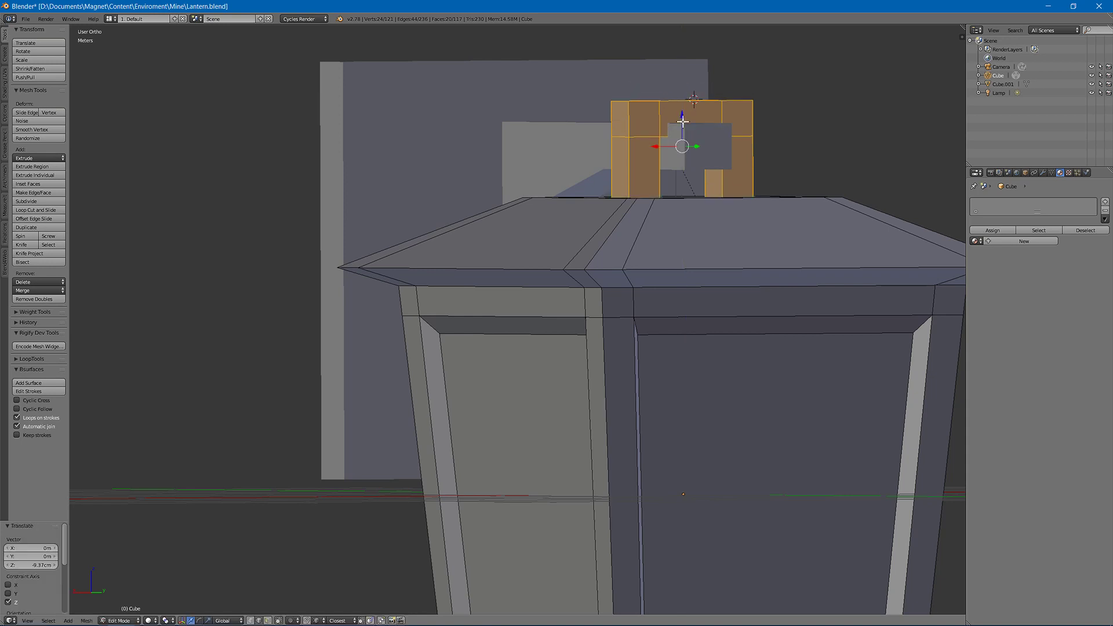
middle_click_drag(682, 122, 687, 137)
key("Tab")
right_click(562, 101)
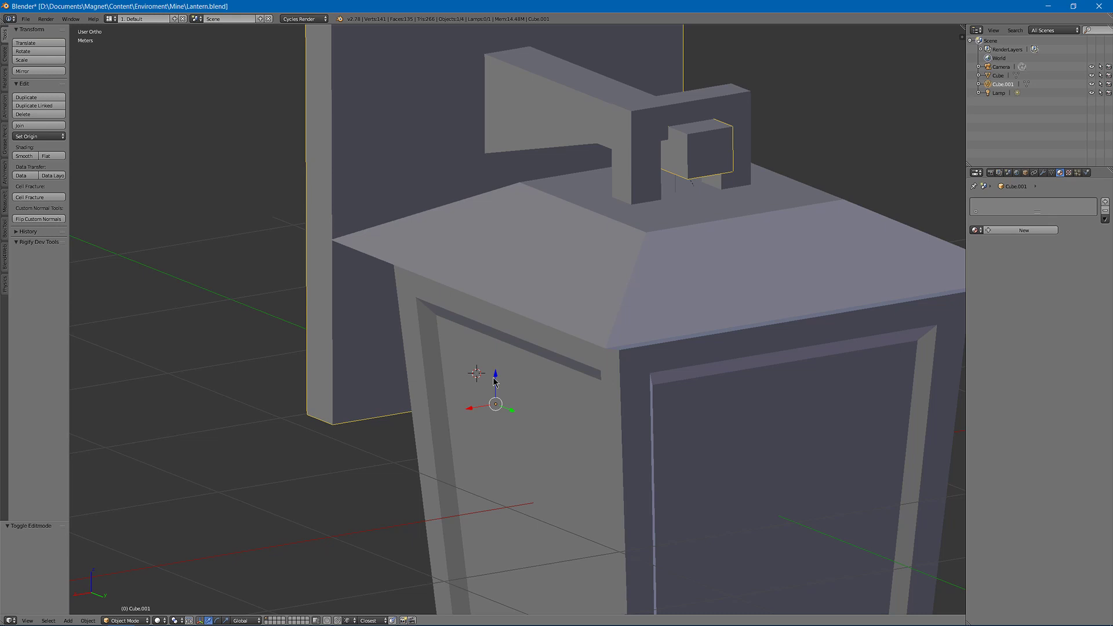
Step: Lower the wall bracket (Cube.001) along Z
left_click_drag(493, 379, 494, 400)
middle_click_drag(495, 400, 621, 206)
right_click(681, 123)
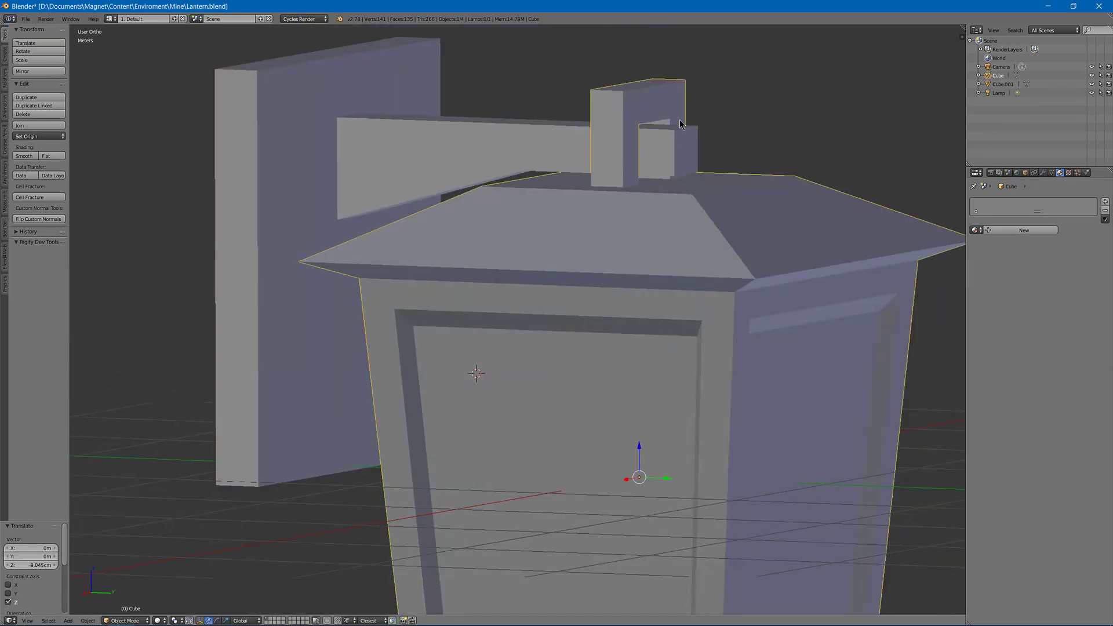
right_click(682, 124)
Step: Add a loop cut across the bracket's arm in Edit Mode
key("Tab")
middle_click_drag(682, 125, 684, 139)
key("ctrl+r")
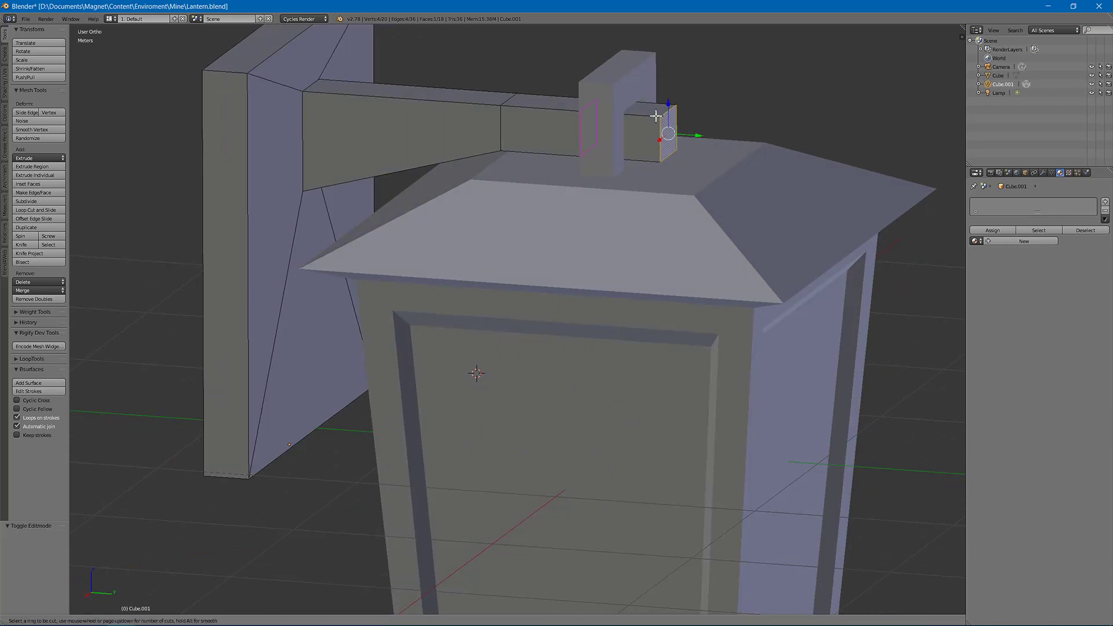
left_click(656, 116)
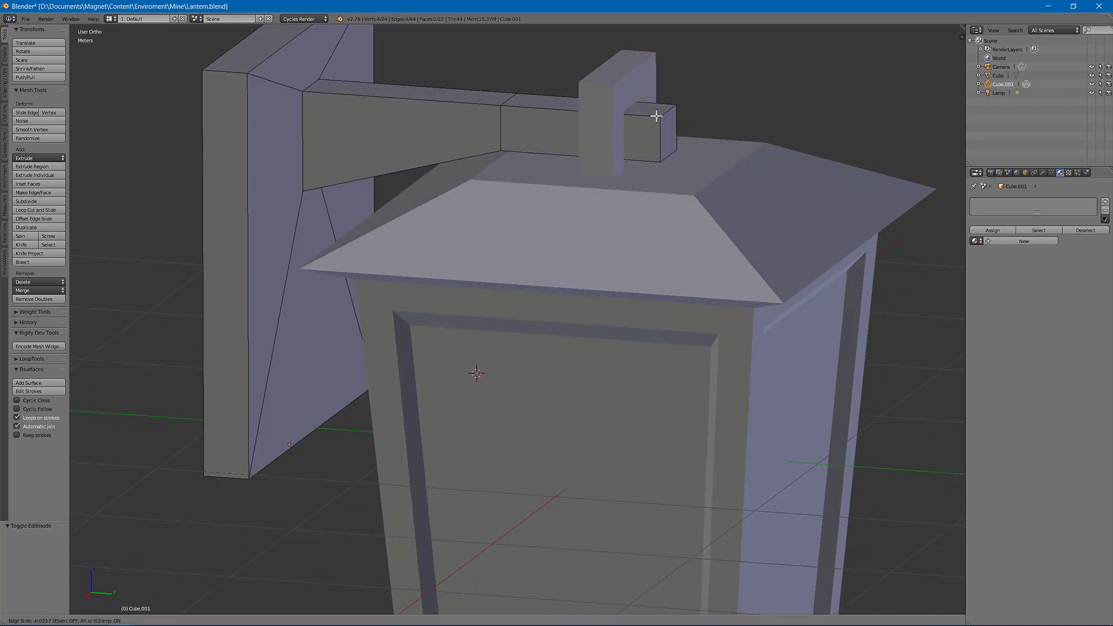
left_click(703, 105)
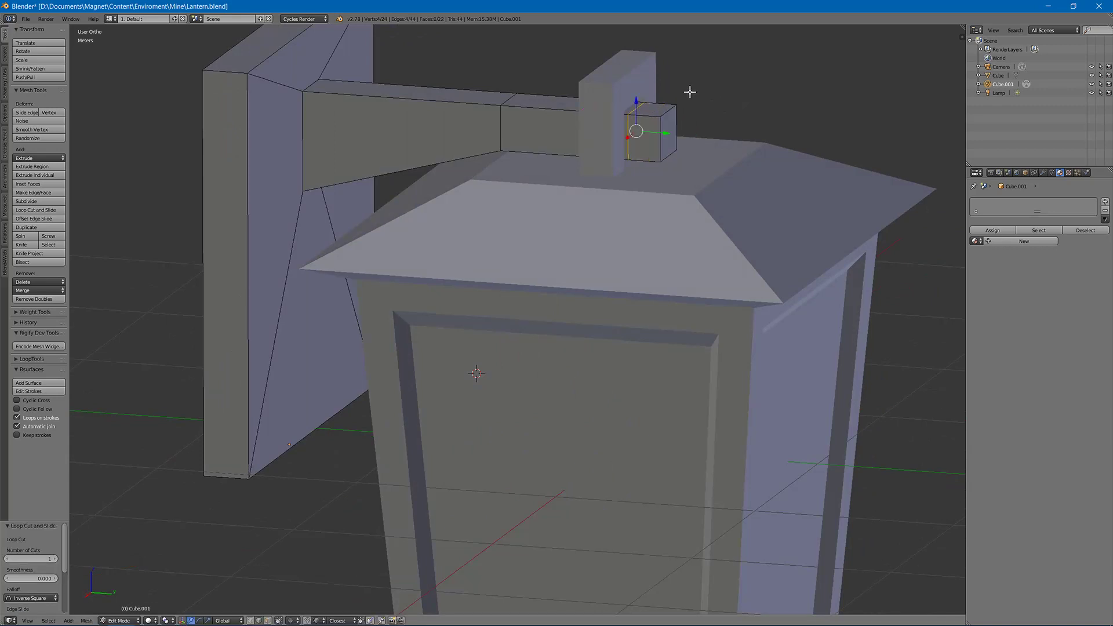
Step: Scale the arm's end face up by 1.336 and return to Object Mode
key("ctrl+Tab")
left_click(655, 120)
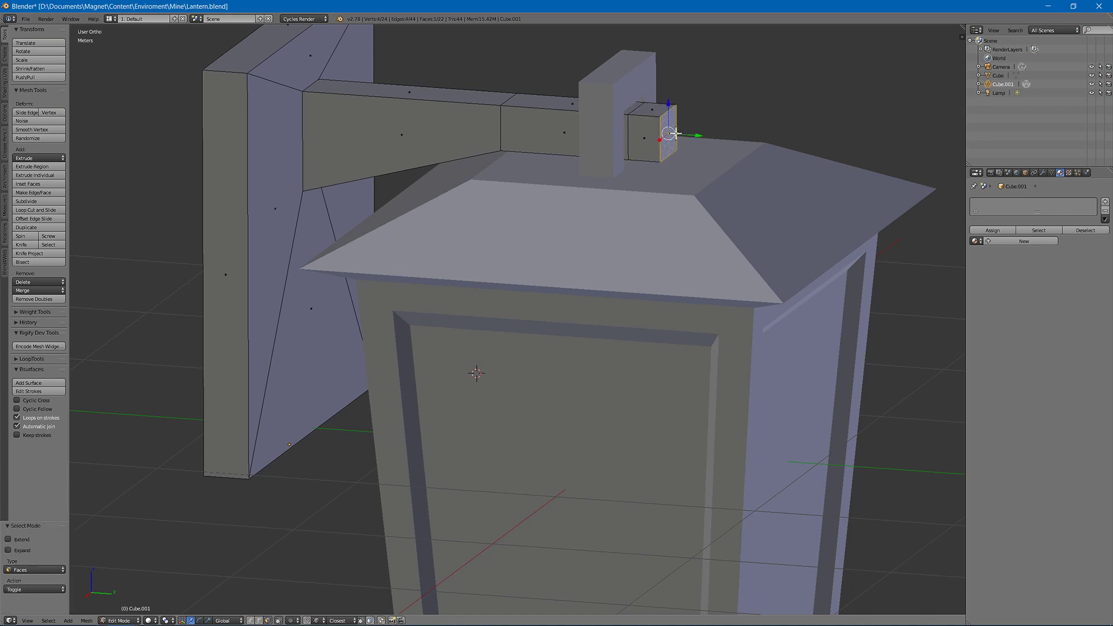
middle_click_drag(655, 120, 656, 110)
key("s")
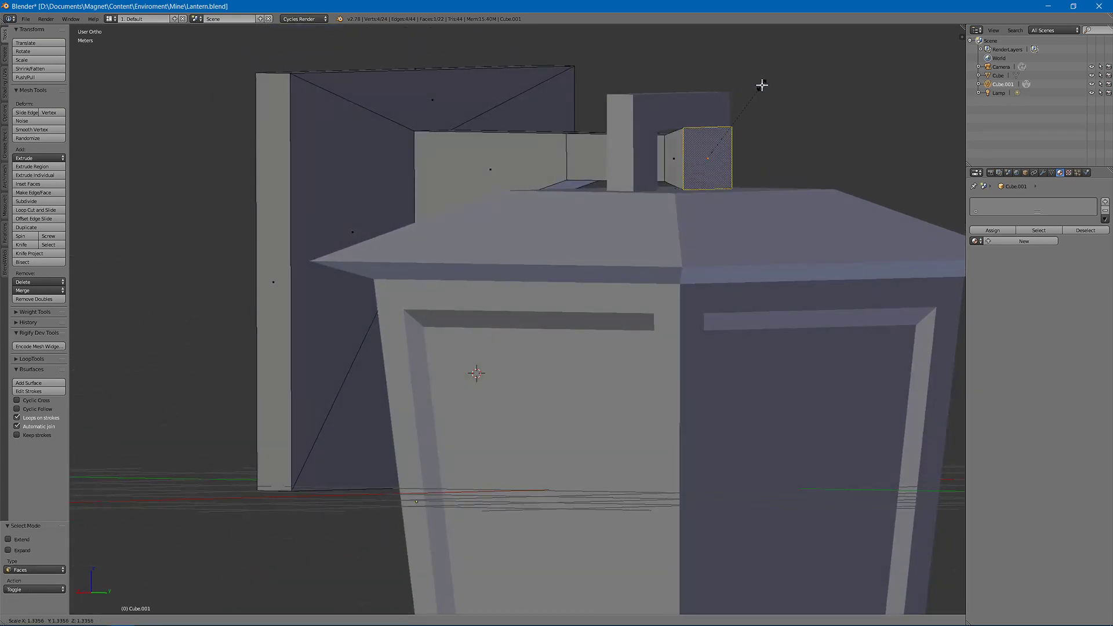
left_click(762, 86)
middle_click_drag(760, 85, 728, 90)
key("Tab")
scroll(787, 84, "down", 5)
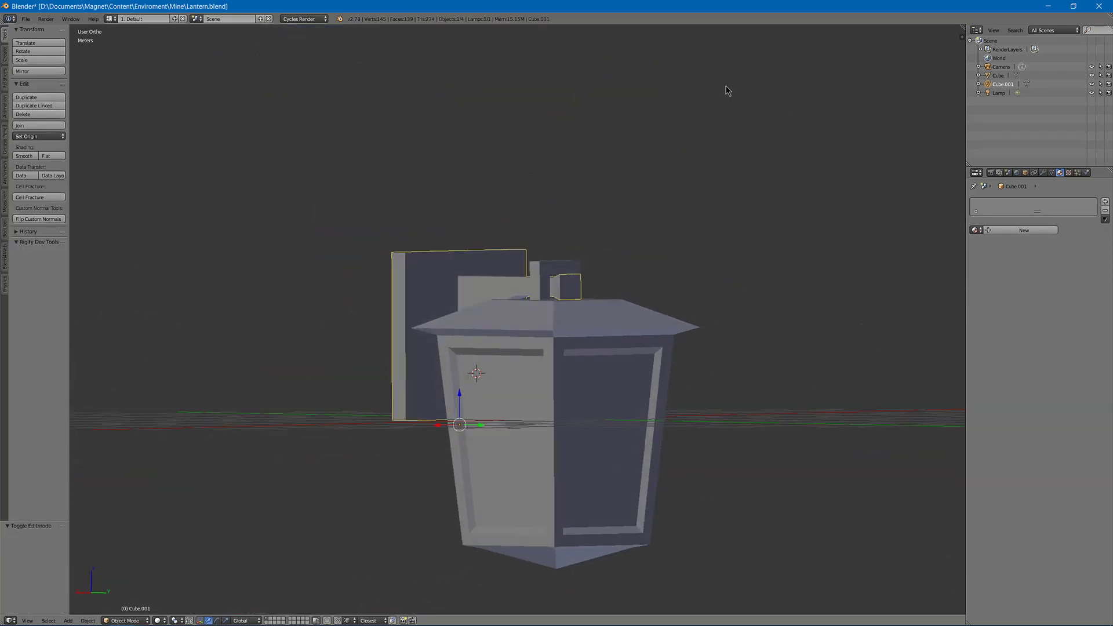
Step: Delete the bracket back plate's front face in Edit Mode, opening a hole
key("a")
middle_click_drag(671, 149, 568, 96, "shift")
key("Tab")
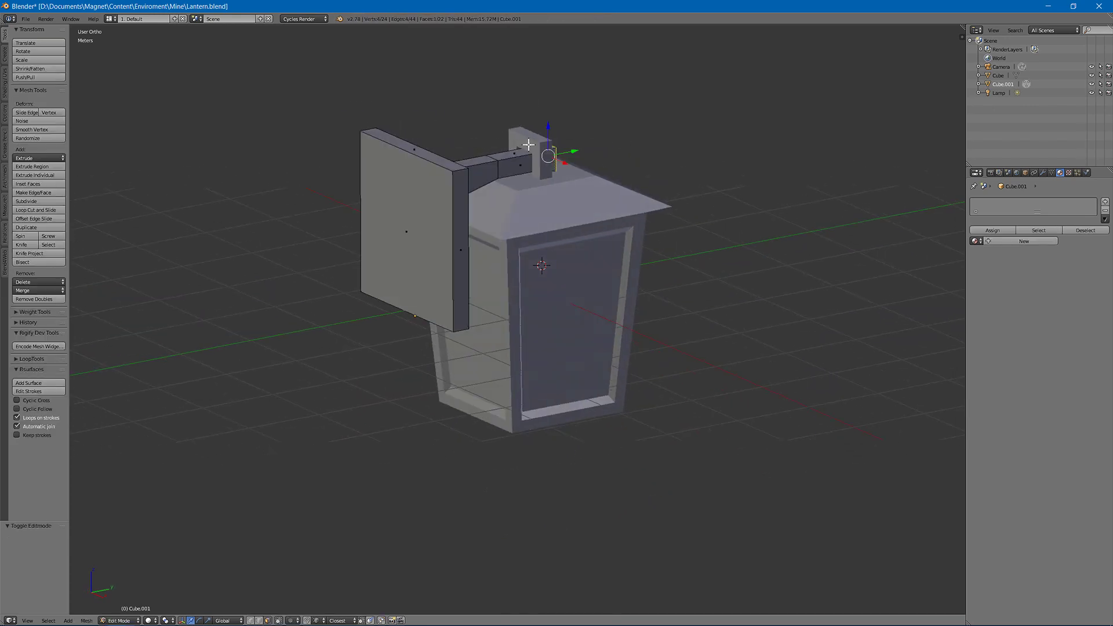
right_click(387, 193)
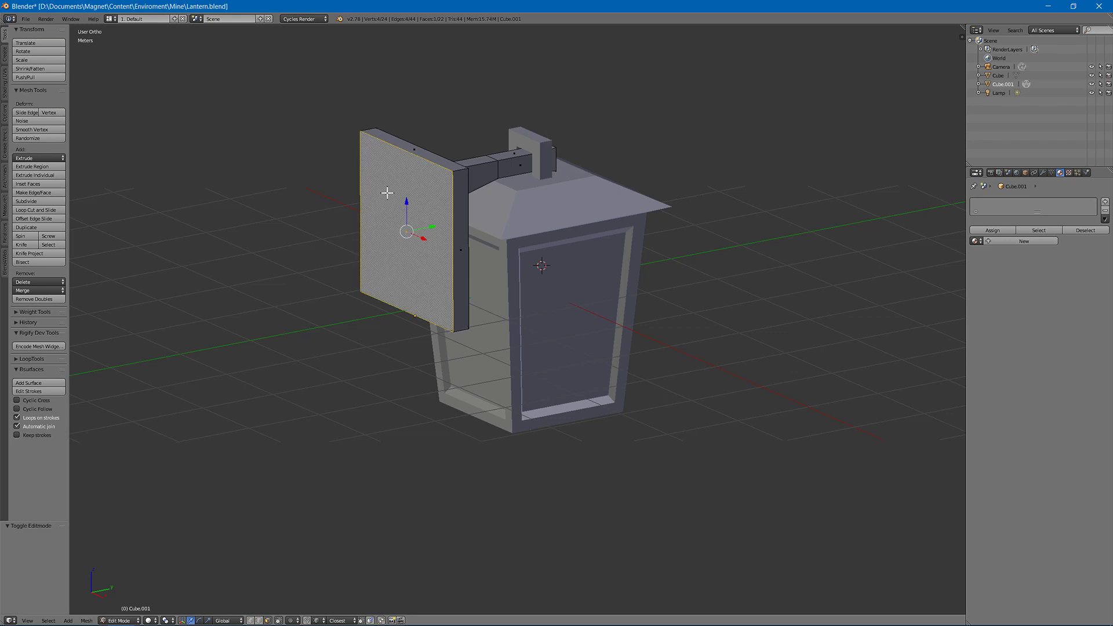
key("x")
left_click(398, 192)
Step: Select the opening's boundary edge loop and shift it along Y
middle_click_drag(405, 194, 425, 193)
key("ctrl+Tab")
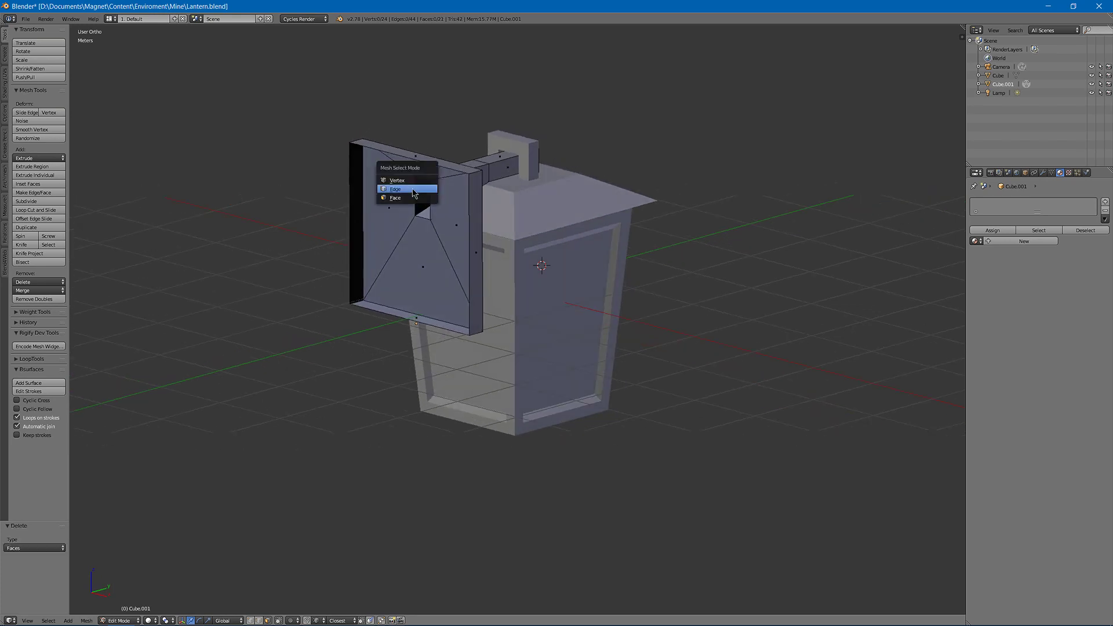
left_click(413, 190)
right_click(356, 201, "alt")
left_click_drag(433, 230, 413, 221)
middle_click_drag(413, 221, 448, 219)
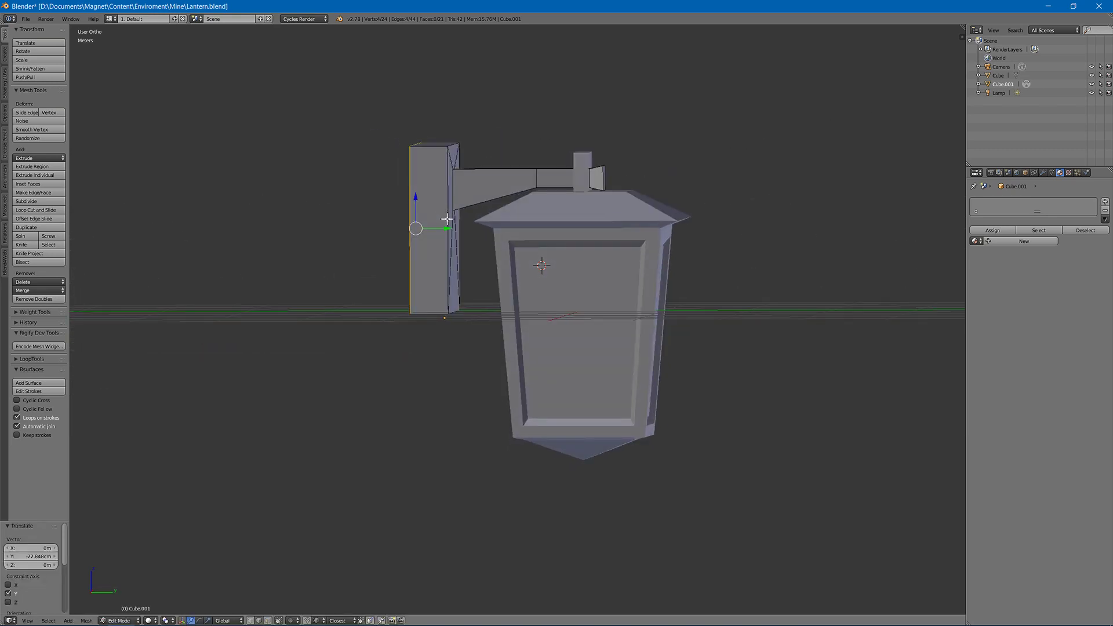
mouse_move(443, 235)
left_mouse_down()
mouse_move(453, 227)
mouse_move(429, 227)
left_mouse_up()
middle_click_drag(429, 227, 477, 205)
Step: Move the back plate's bottom face 34.194 cm down and leave Edit Mode
key("ctrl+Tab")
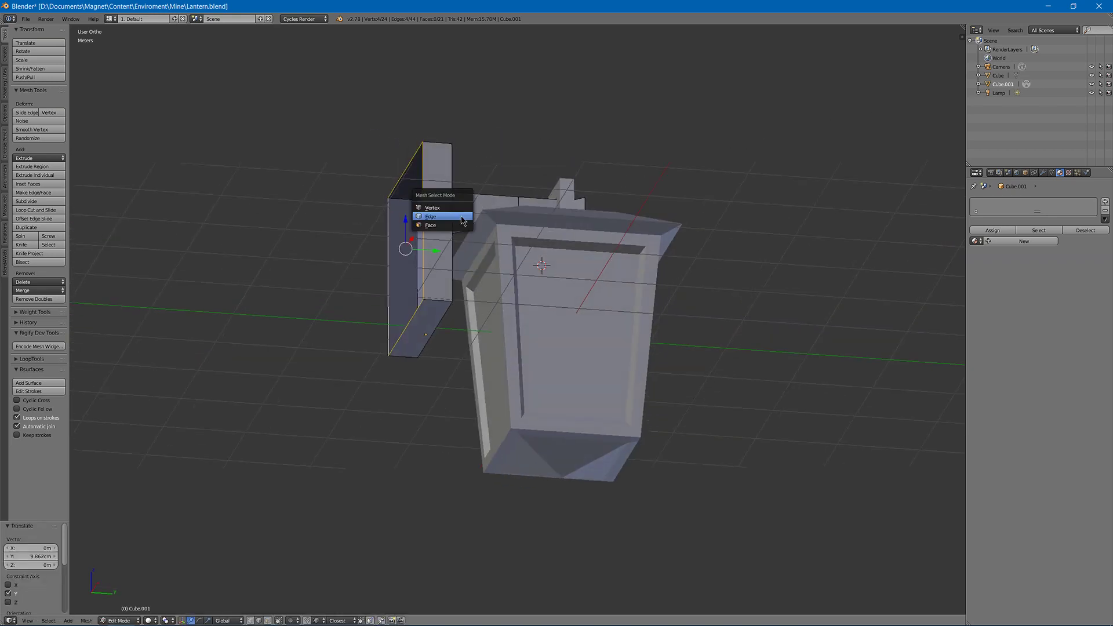
left_click(455, 227)
left_click_drag(414, 300, 416, 371)
middle_click_drag(572, 232, 610, 179)
key("Tab")
Step: Rename the bracket's material to Metal and darken its colour toward red-purple
scroll(613, 169, "up", 2)
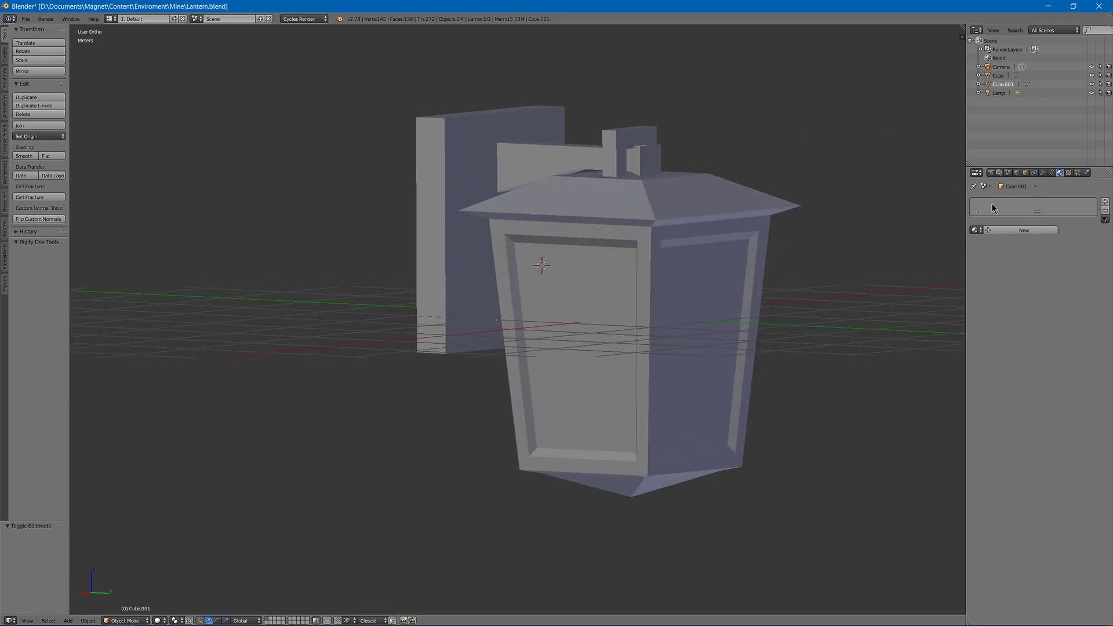
right_click(571, 149)
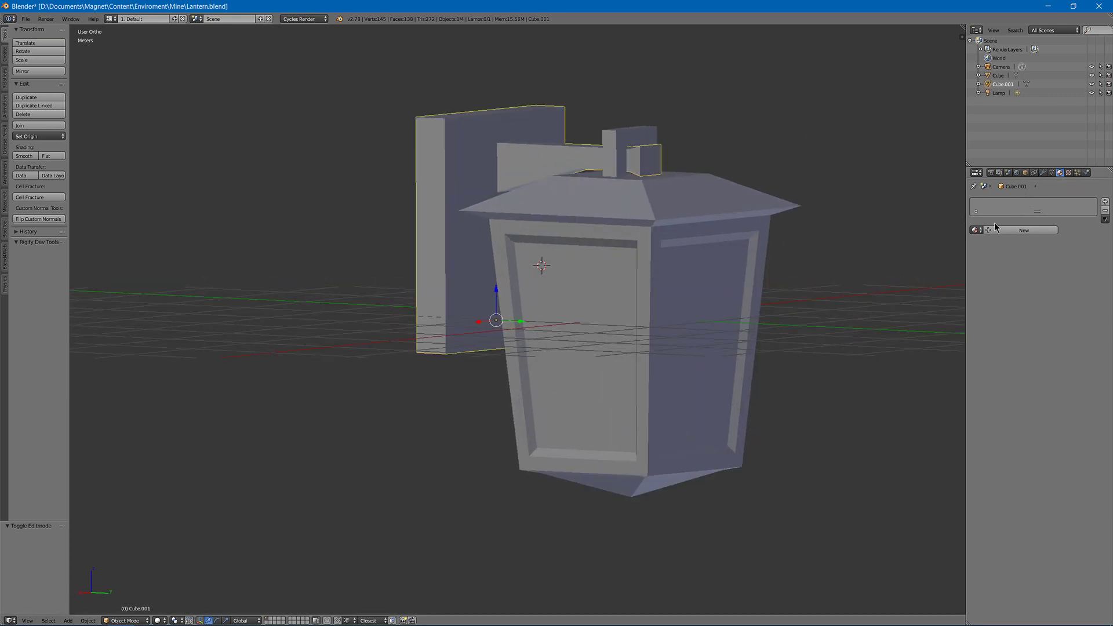
double_click(1012, 205)
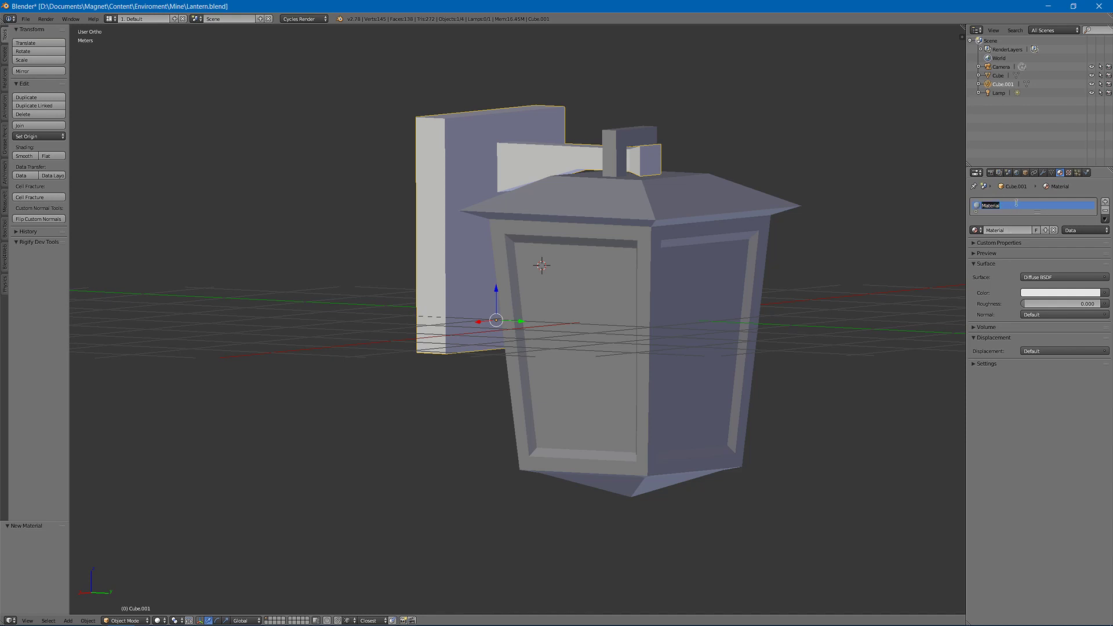
type("Me")
left_click(1045, 291)
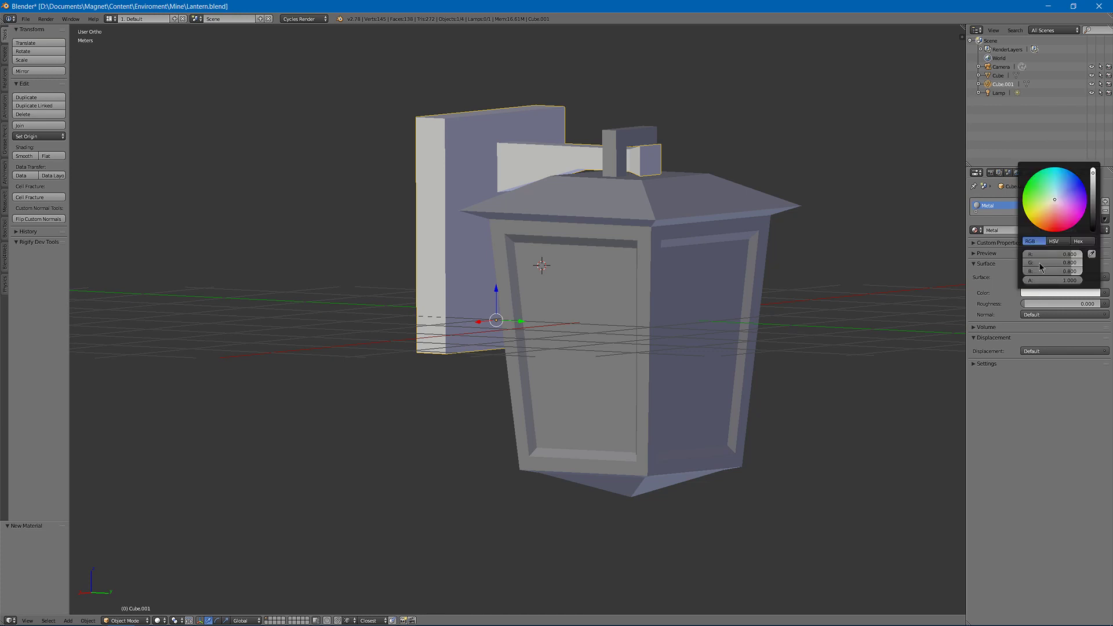
left_click(1093, 207)
left_click_drag(1093, 207, 1092, 208)
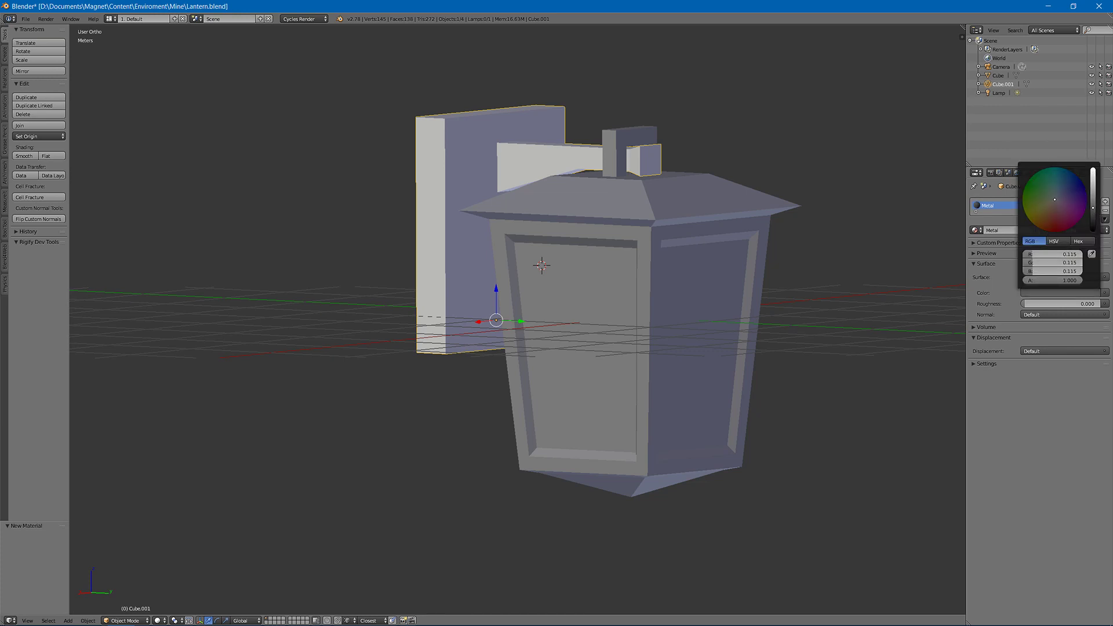
left_click(1072, 214)
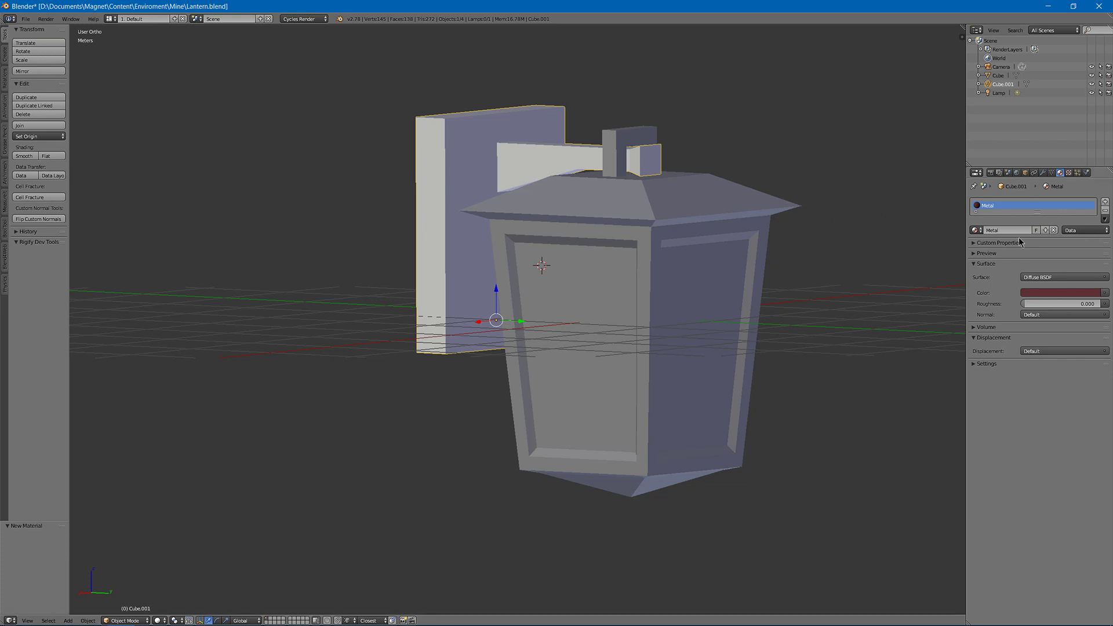
Step: Desaturate the Metal colour in HSV to S 0.085, V 0.373, with Material viewport shading
left_click(1047, 293)
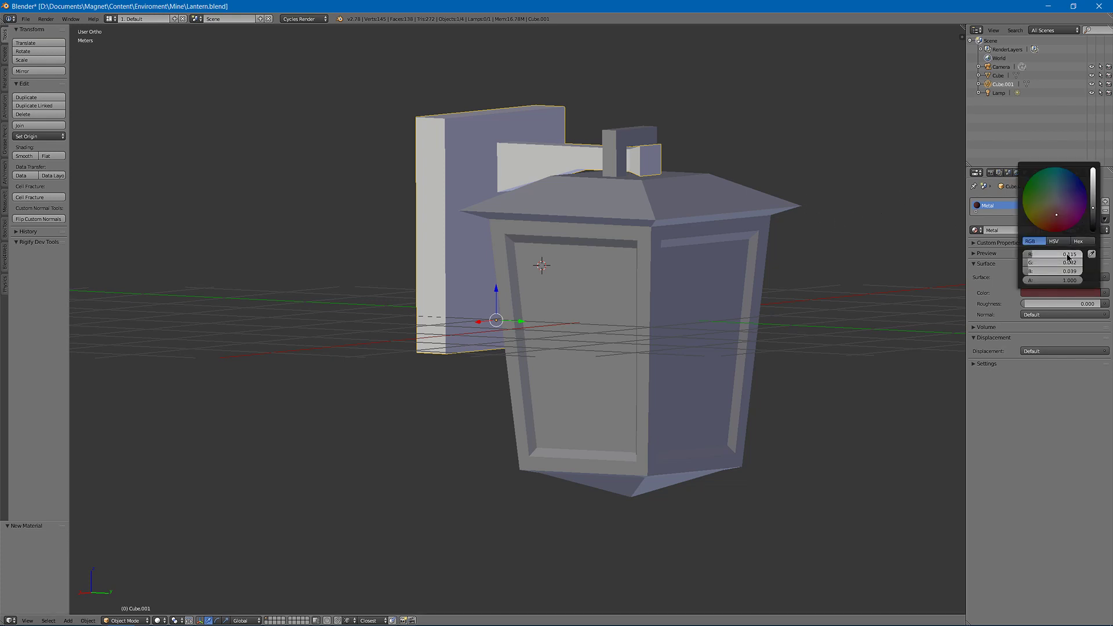
left_click(1054, 241)
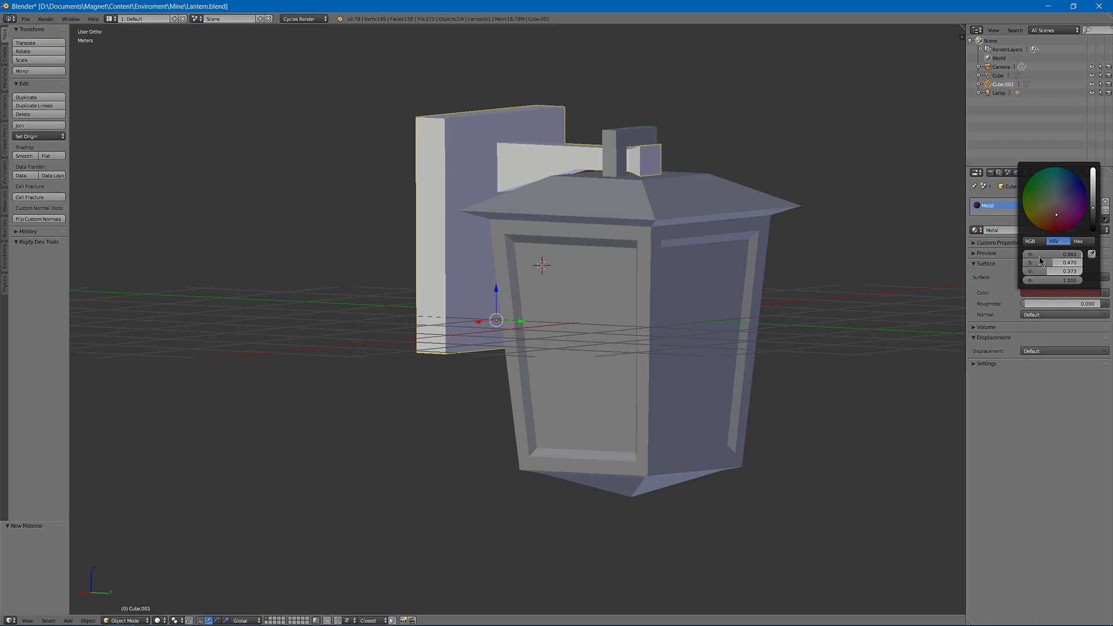
mouse_move(1040, 261)
left_mouse_down()
mouse_move(1020, 261)
mouse_move(1038, 262)
left_mouse_up()
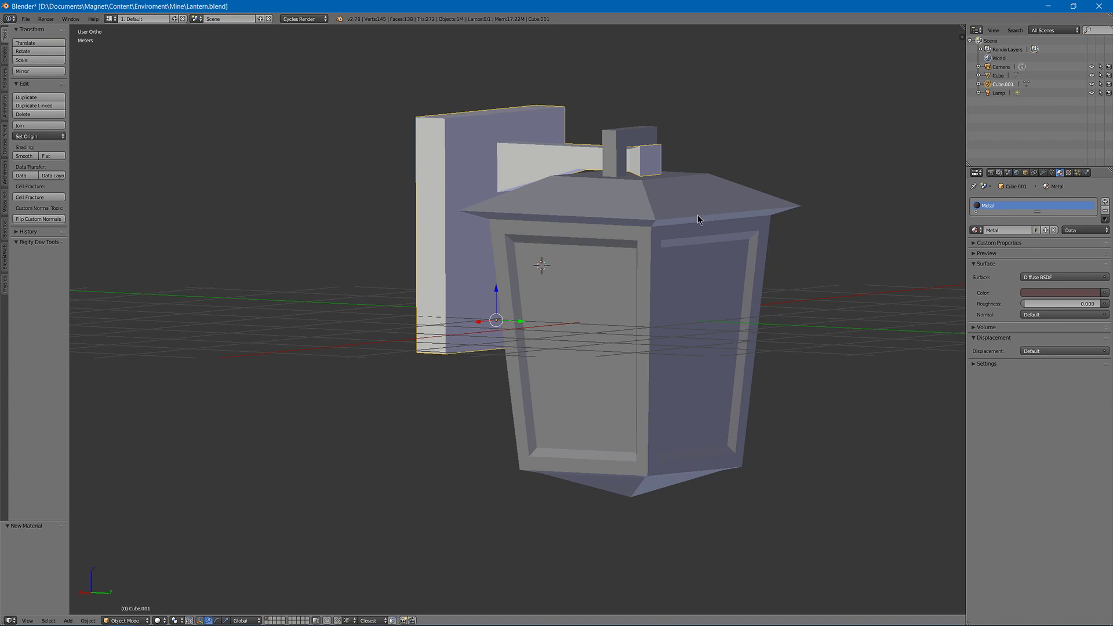
left_click(158, 621)
left_click(188, 572)
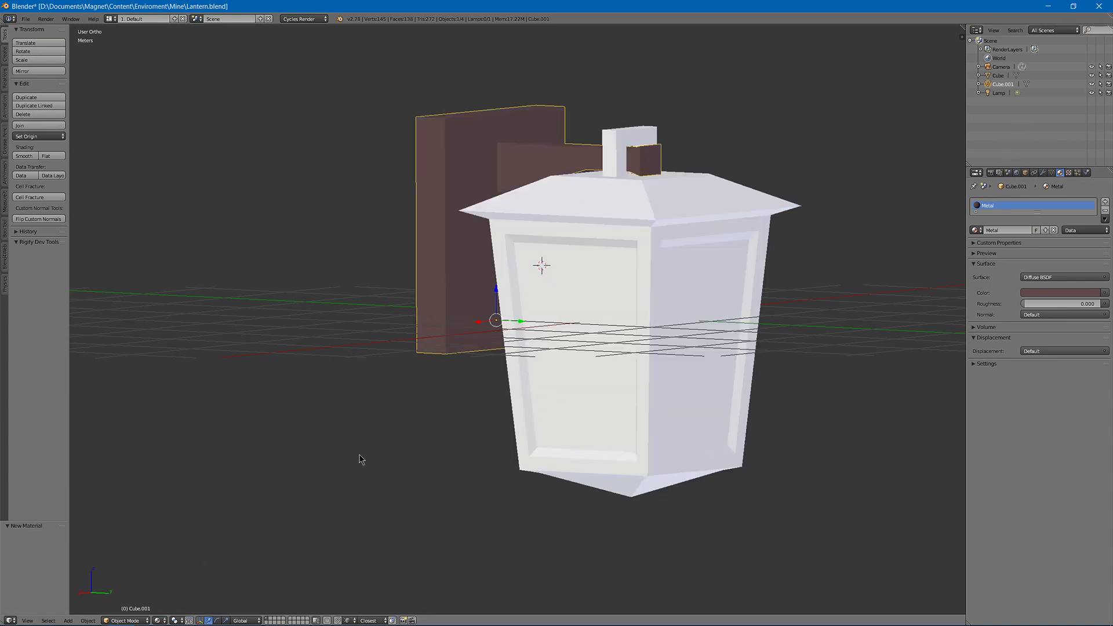
left_click(1051, 293)
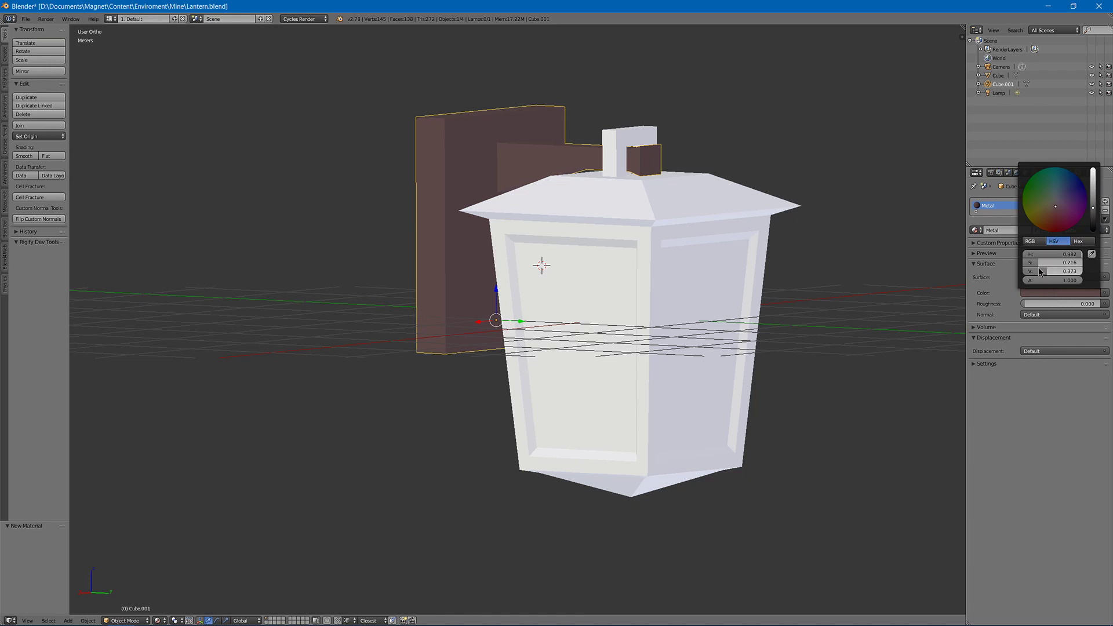
left_click_drag(1052, 262, 1042, 263)
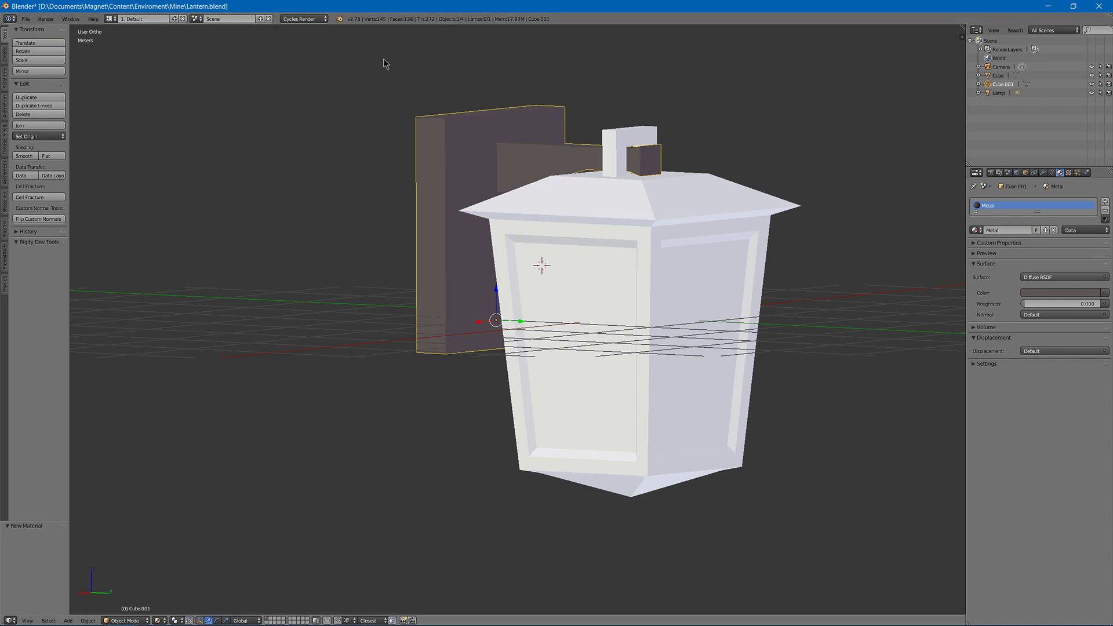
Step: Give the lantern body the Metal material and add a second material slot
right_click(633, 195)
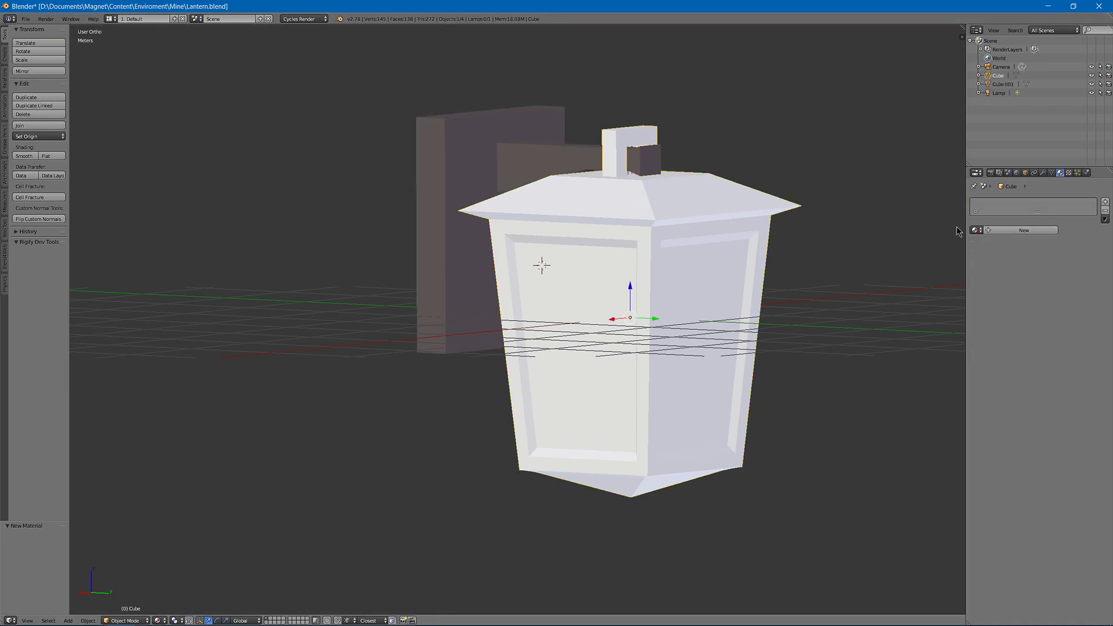
left_click(976, 230)
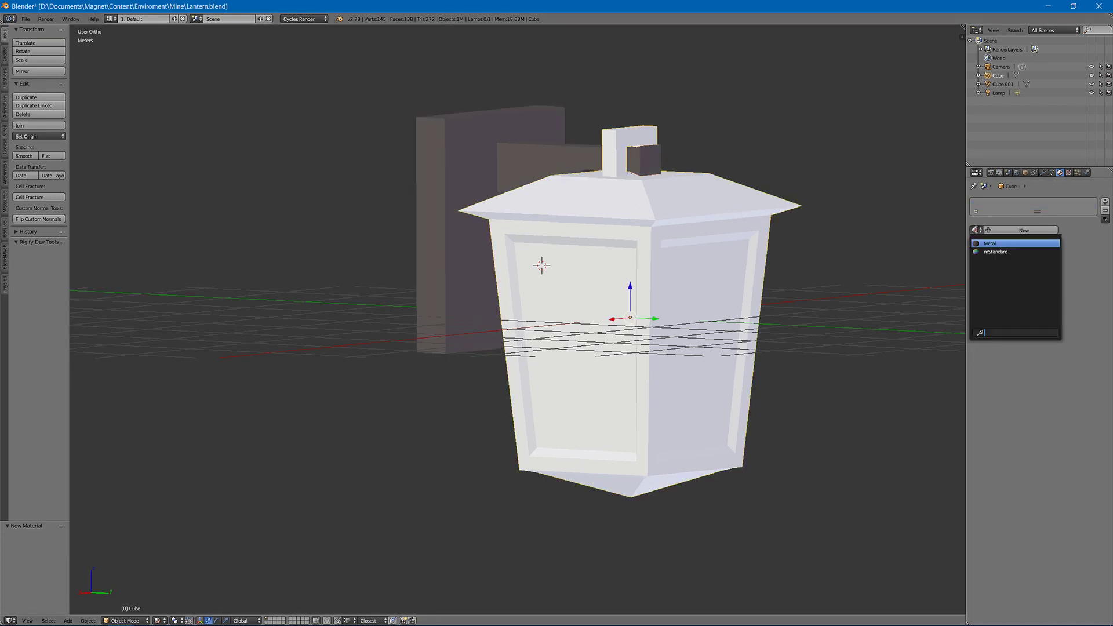
left_click(1005, 243)
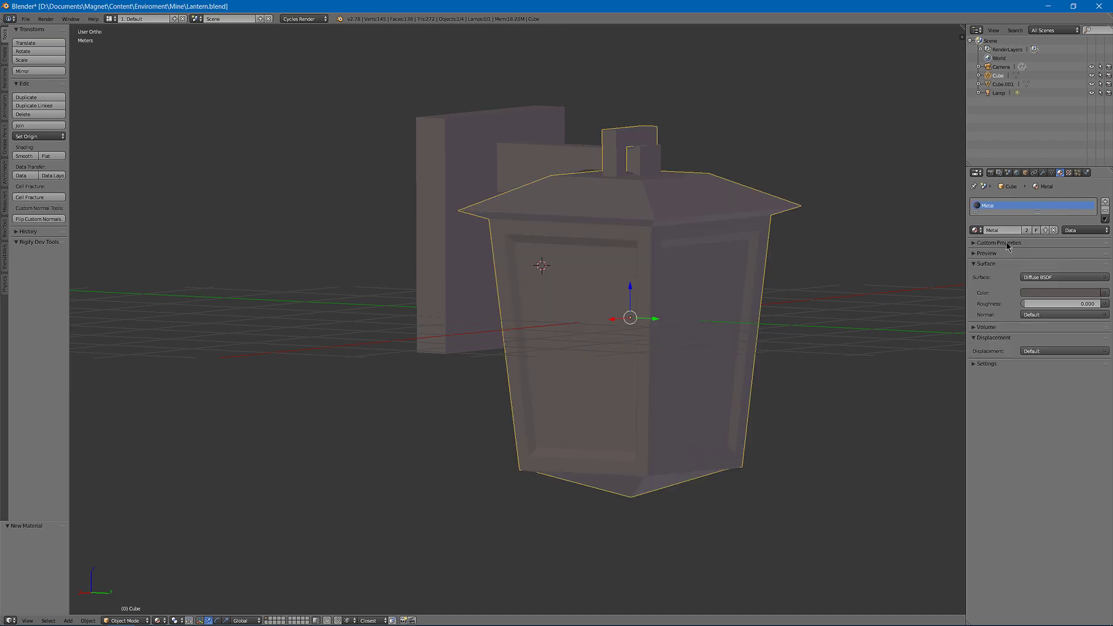
left_click(1106, 201)
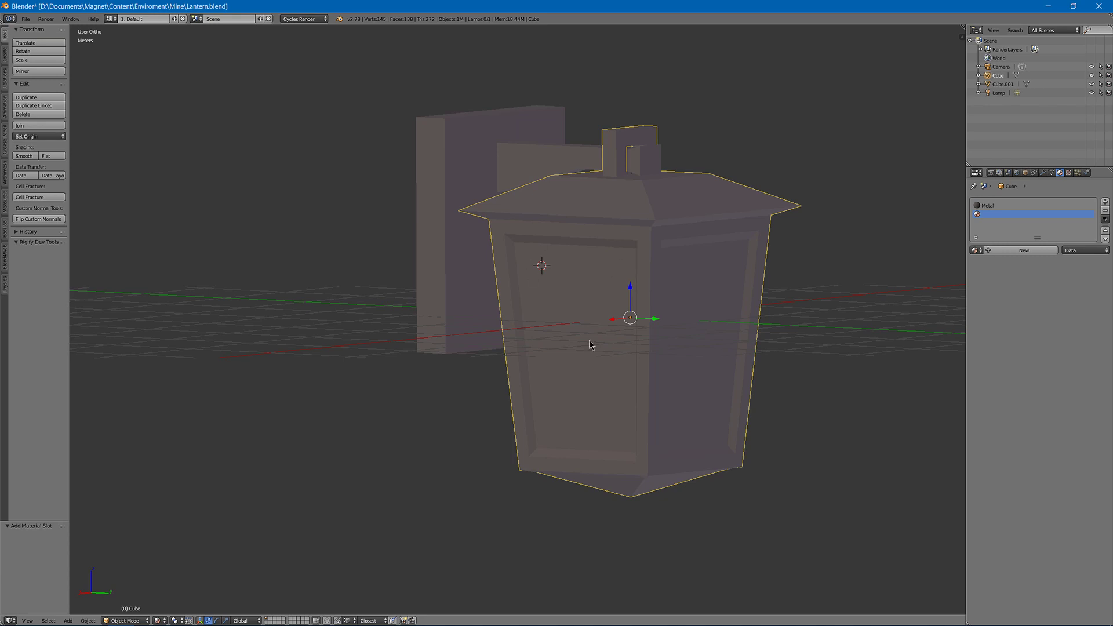
Step: Create a new material named Light as an orange Emission shader
middle_click_drag(677, 272, 578, 245)
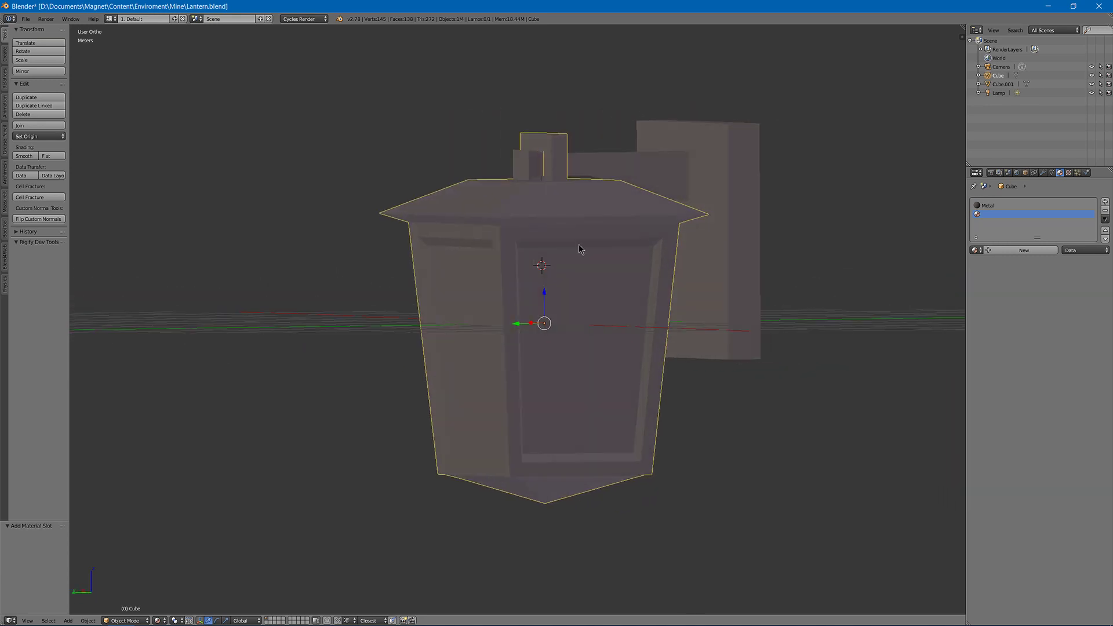
left_click(1013, 253)
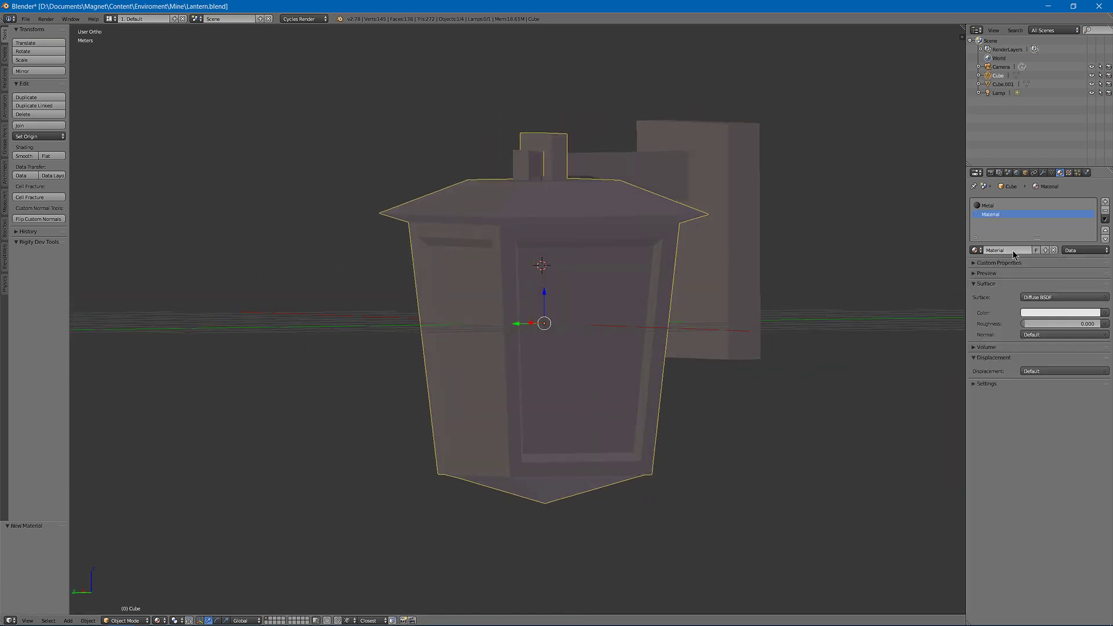
double_click(996, 214)
type("Light")
left_click(1041, 297)
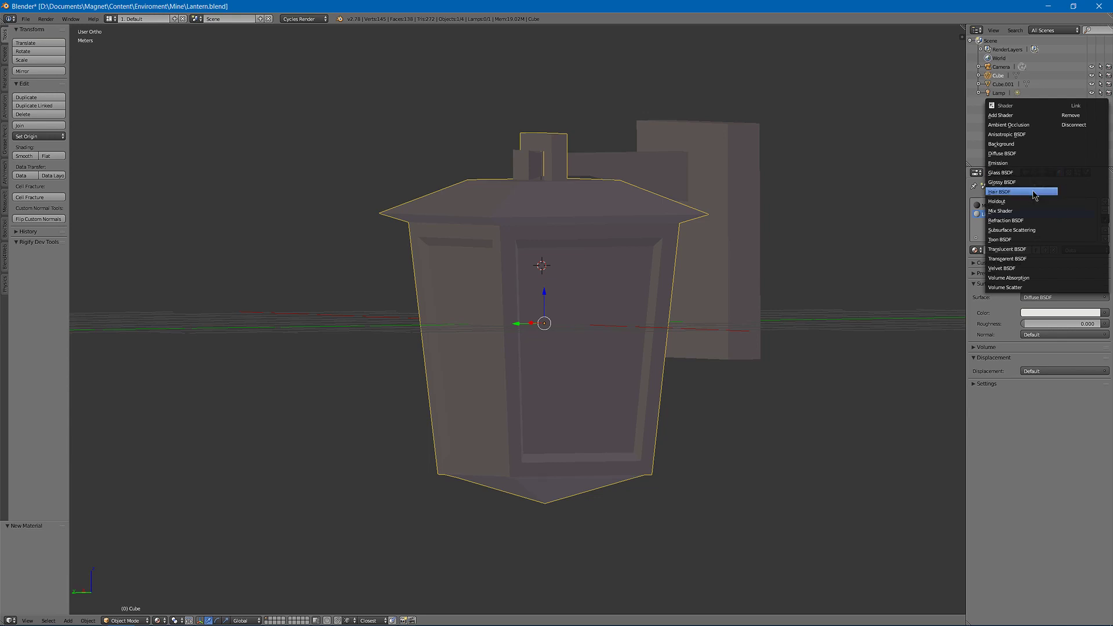
left_click(1032, 163)
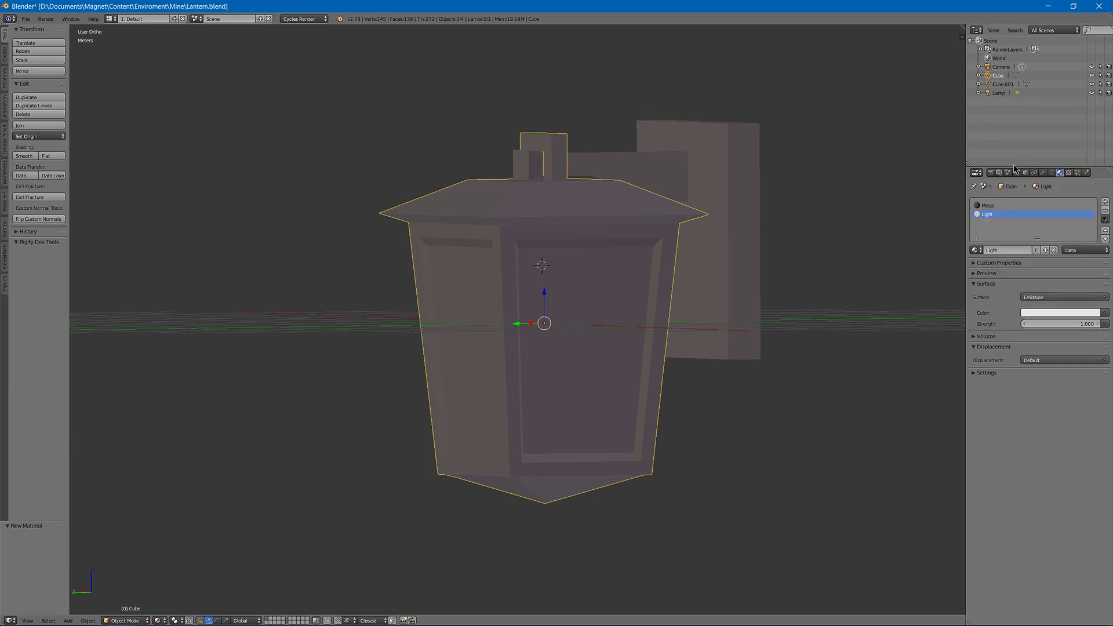
left_click(1062, 313)
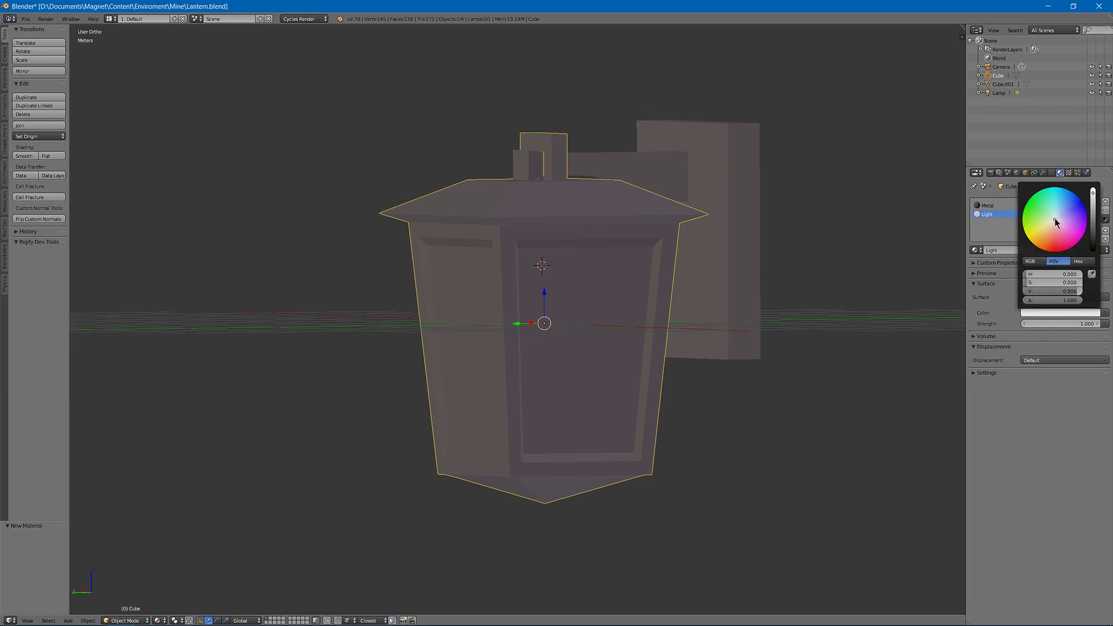
mouse_move(1055, 222)
left_mouse_down()
mouse_move(1049, 247)
mouse_move(1042, 240)
left_mouse_up()
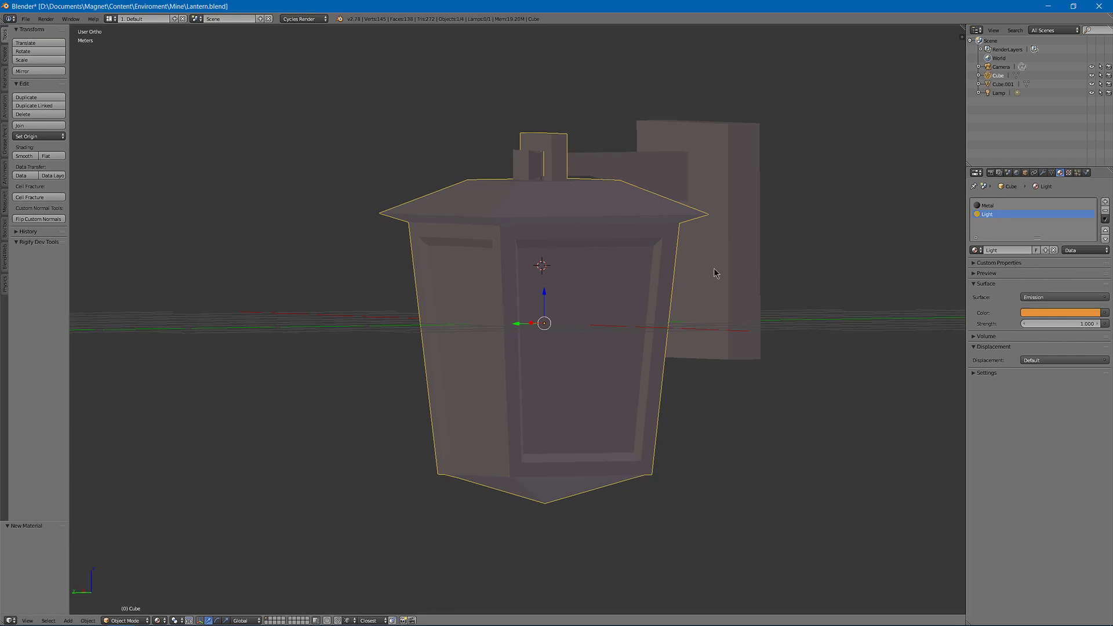
Step: Briefly preview the lantern in rendered shading, then return to solid
middle_click_drag(715, 268, 728, 275)
key("shift+z")
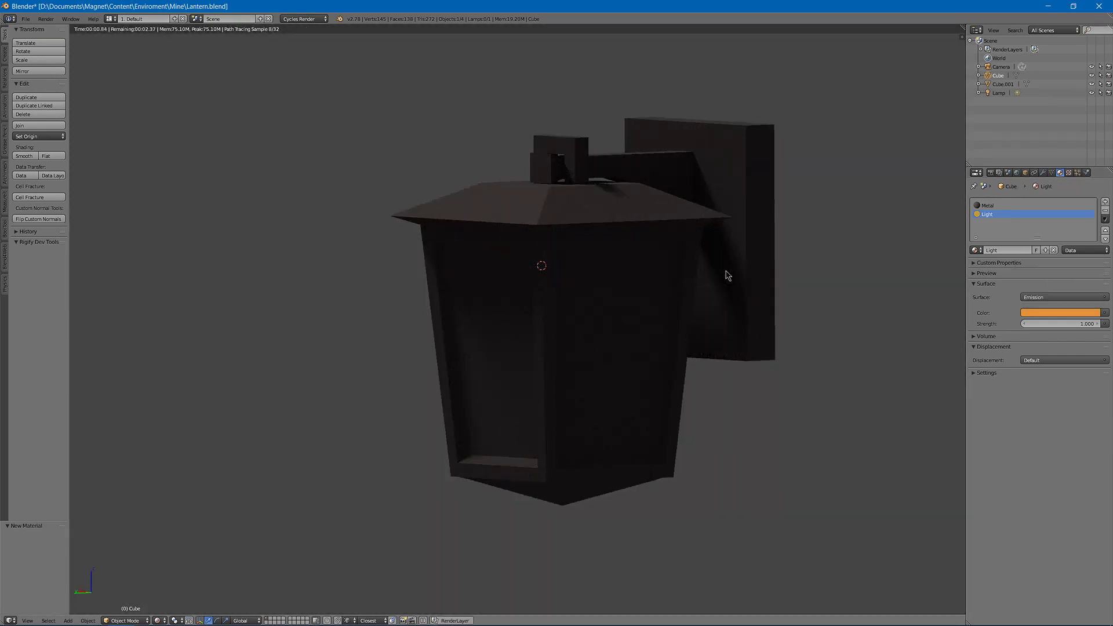
key("shift+z")
Step: Select the lantern's glass panel faces in face select mode
key("Tab")
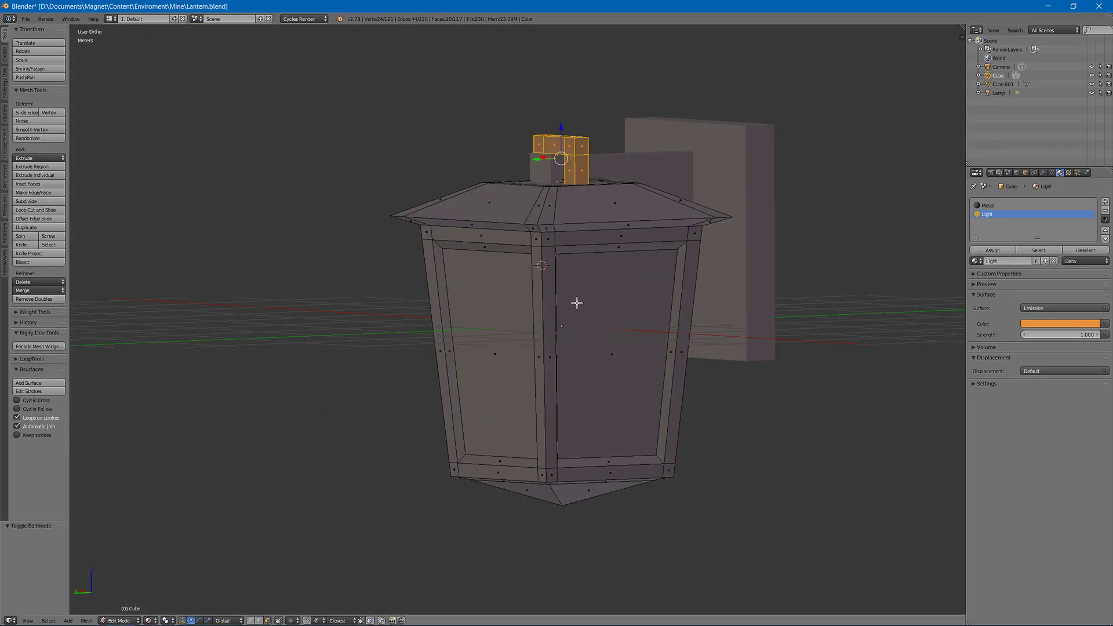
key("ctrl+Tab")
left_click(576, 303)
right_click(577, 303)
right_click(577, 302)
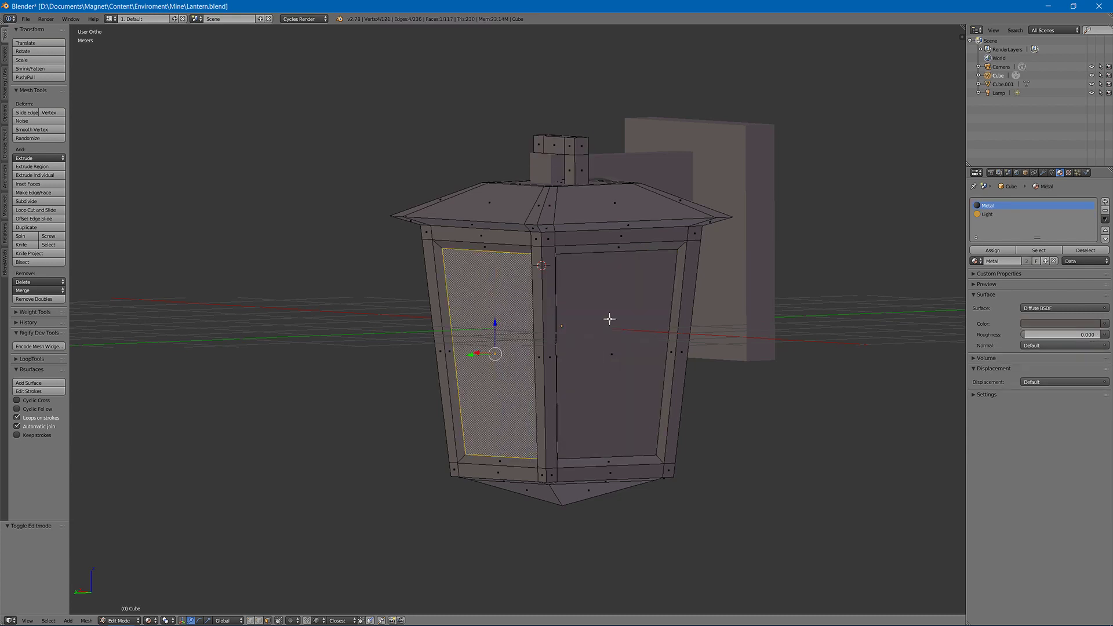
middle_click_drag(609, 319, 549, 371)
right_click(485, 427, "shift")
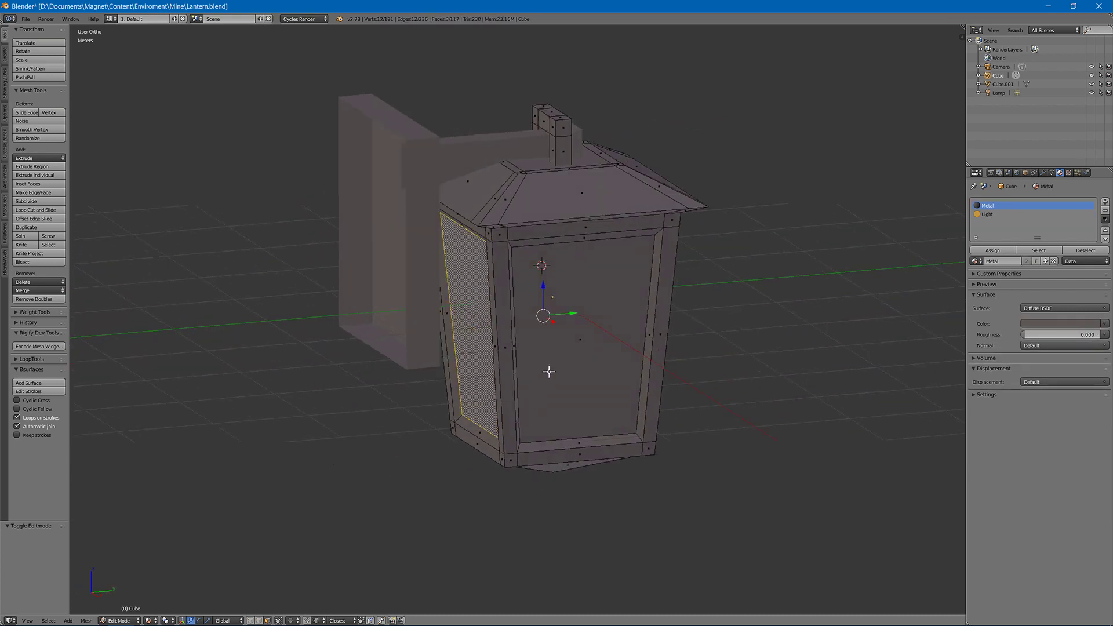
right_click(549, 371, "shift")
Step: Assign the Light material to the glass faces and return to Object Mode
left_click(987, 215)
left_click(991, 251)
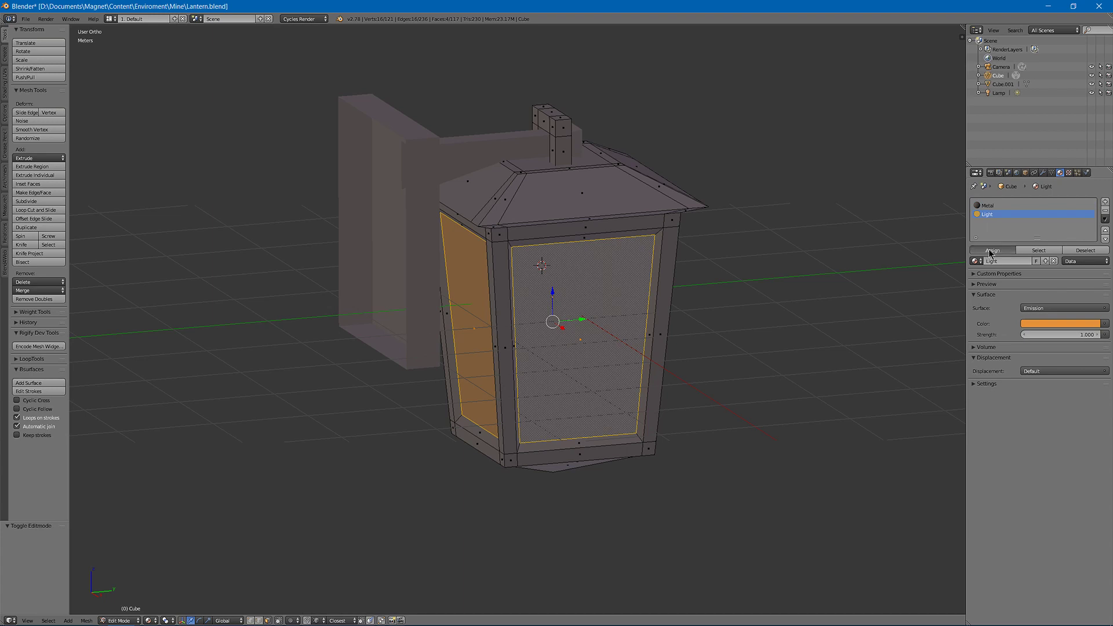
key("Tab")
middle_click_drag(783, 273, 725, 264)
scroll(721, 258, "up", 2)
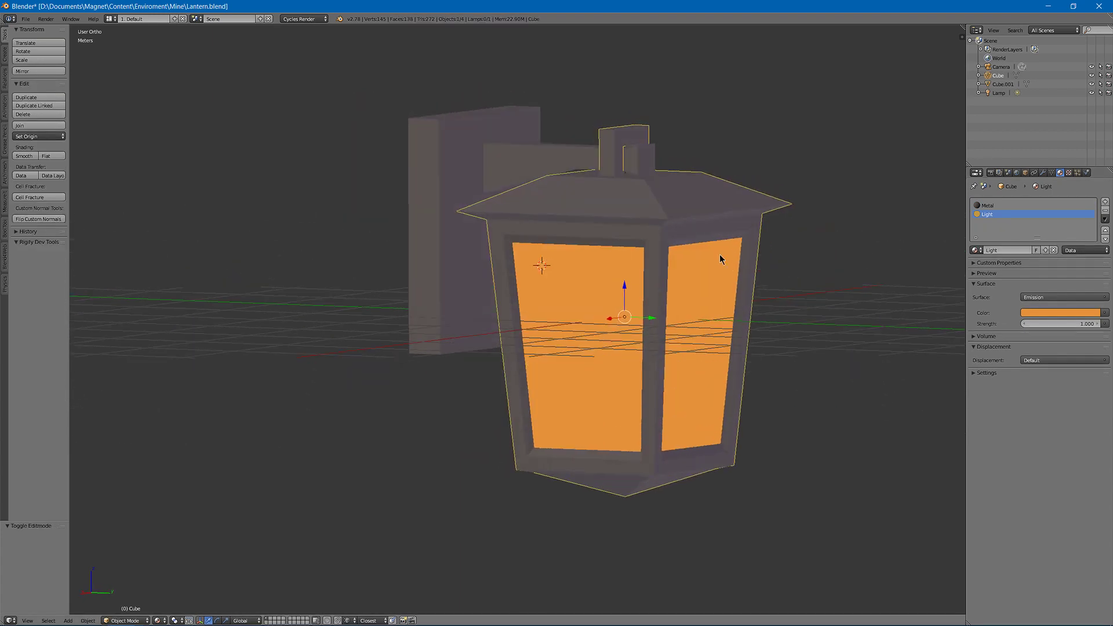
key("shift+z")
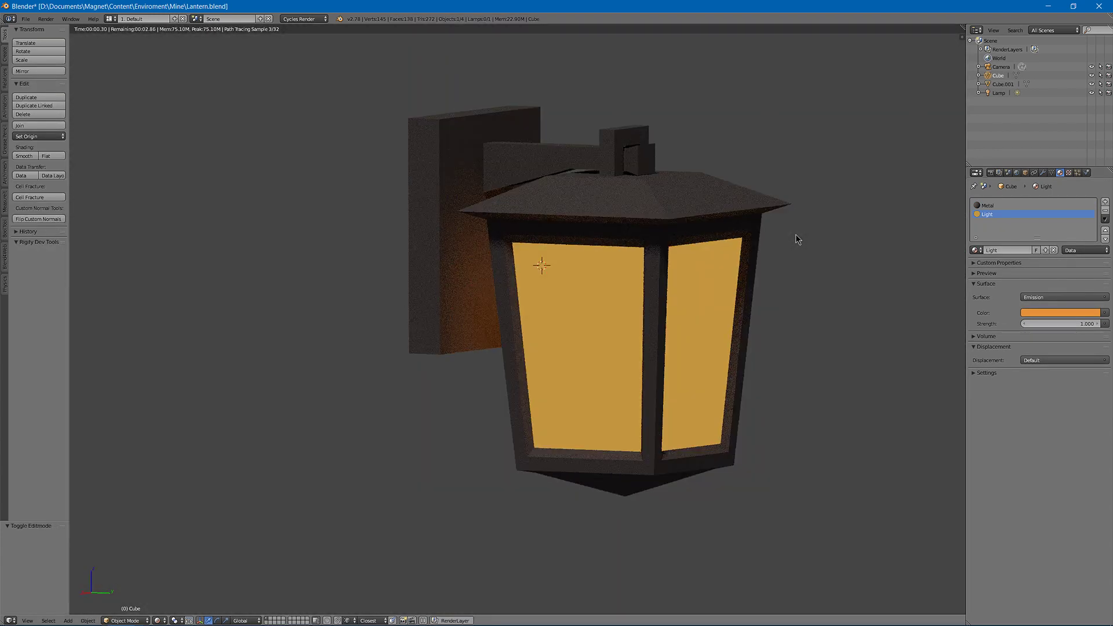
scroll(798, 217, "down", 3)
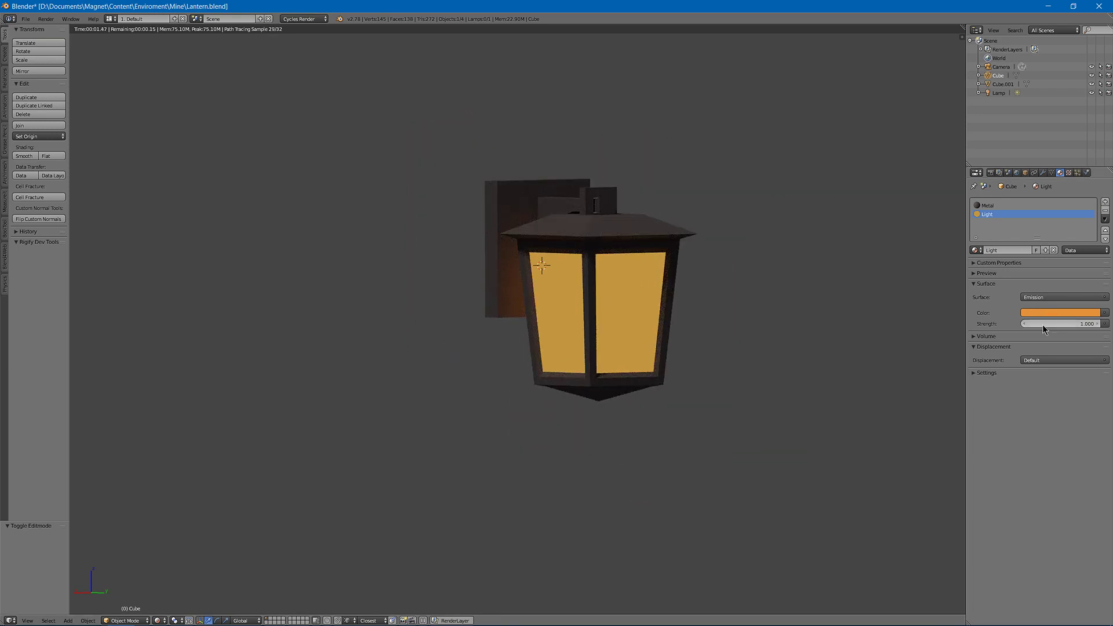
left_click_drag(1042, 324, 1099, 325)
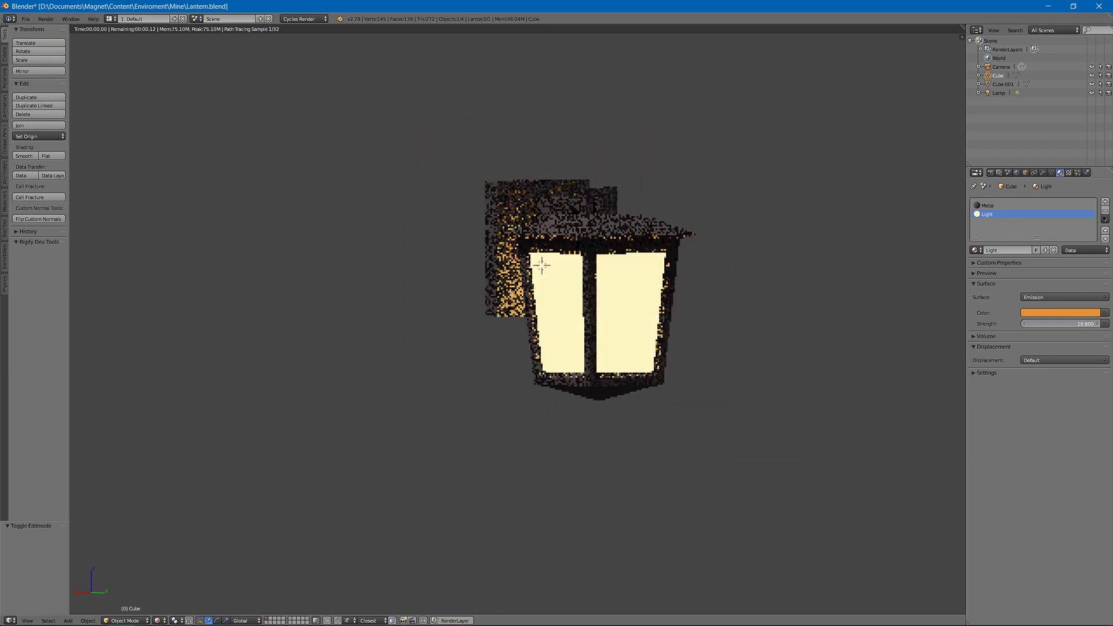
key("ctrl+z")
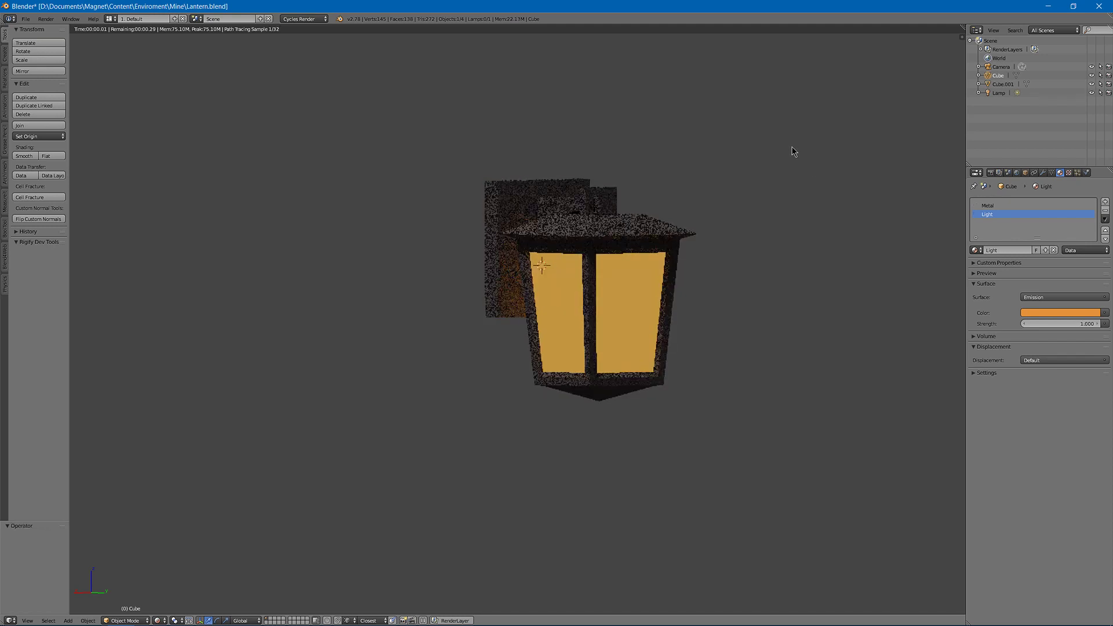
key("shift+z")
key("a")
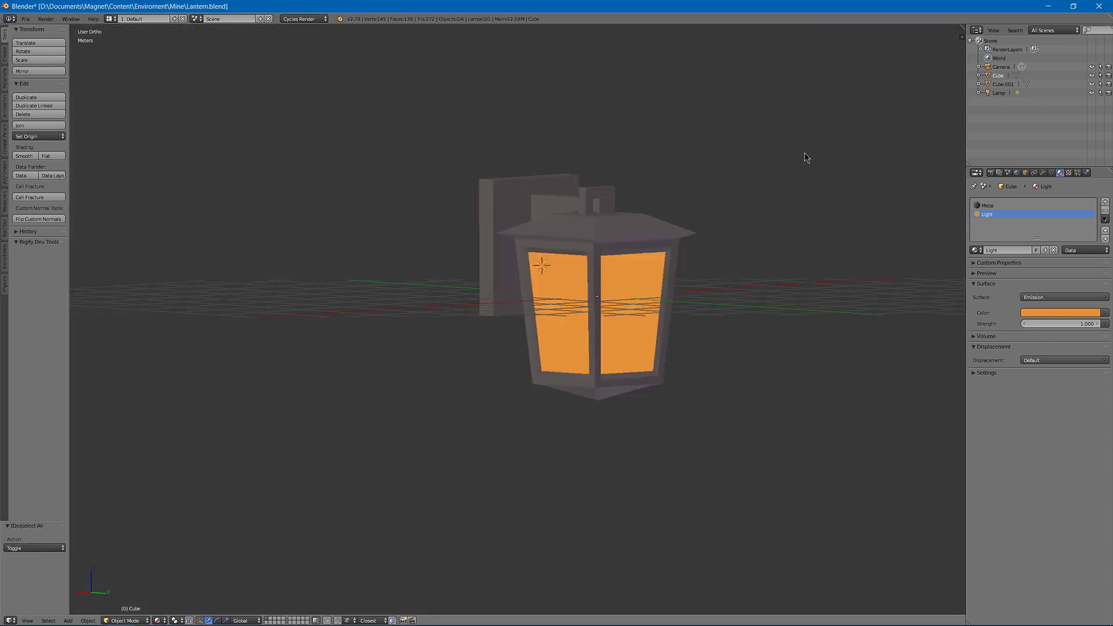